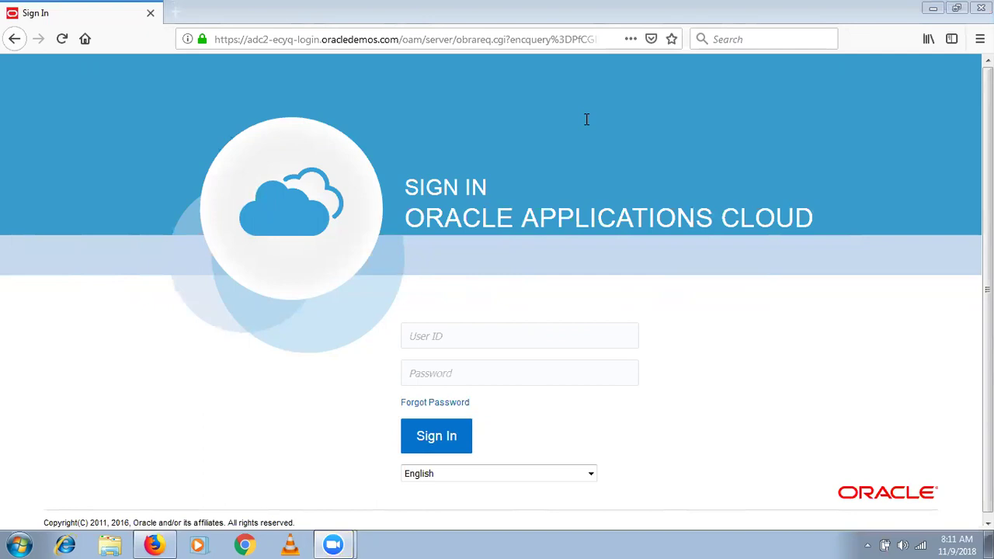
Sign in with the demo user ID and password, and decline Firefox's offer to save the login.
click(486, 346)
text(SEP)
key(Down)
key(Return)
text(*******)
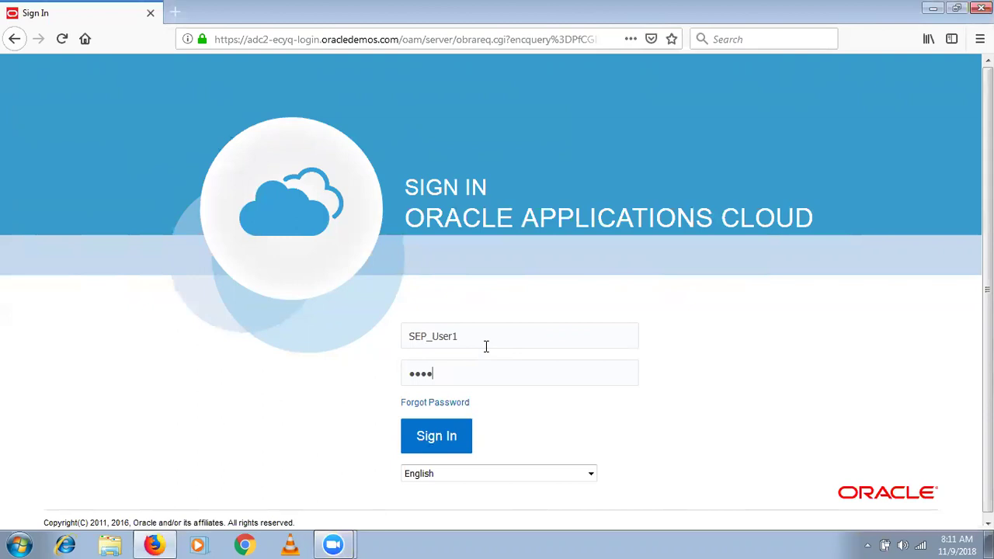
text(****)
click(441, 437)
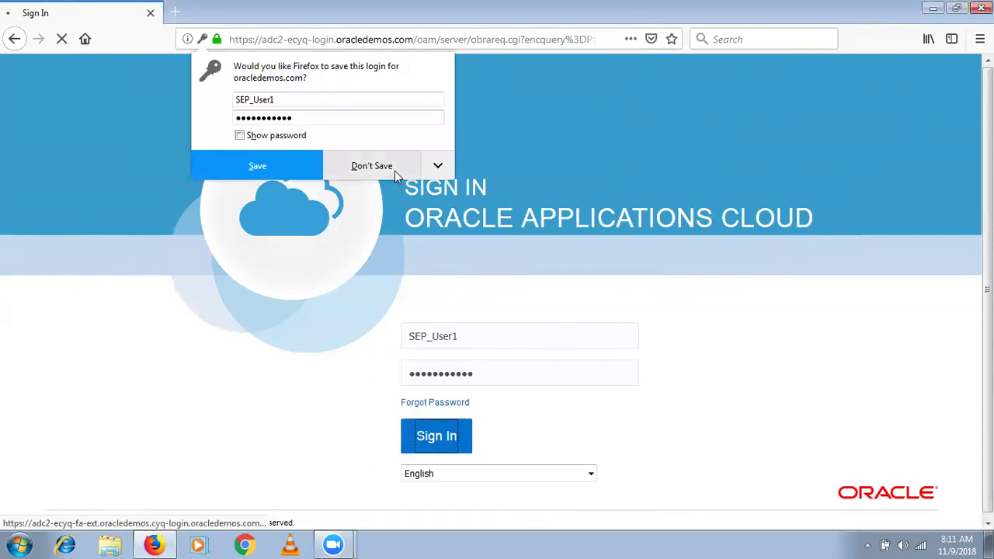
click(394, 171)
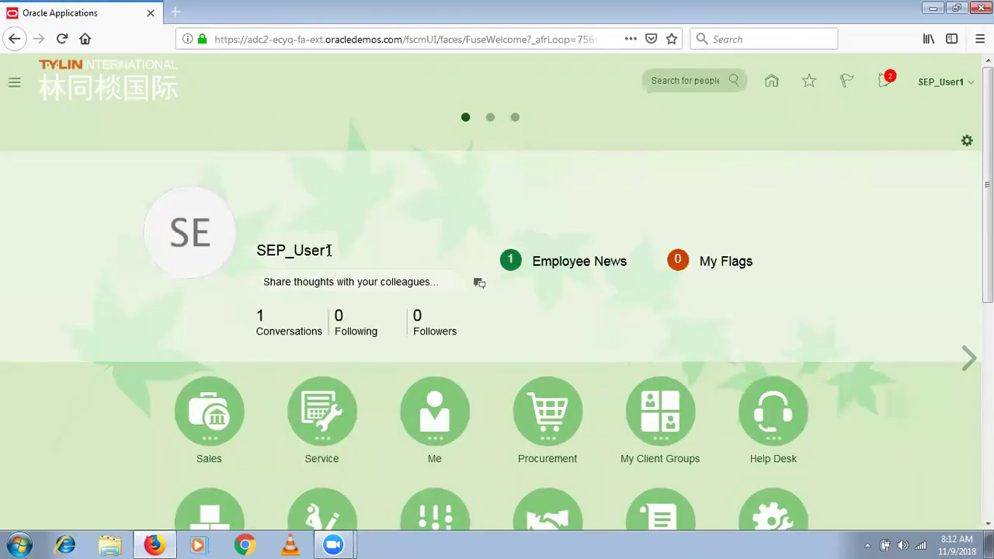
In Setup and Maintenance, open Manage Plant Parameters under Manufacturing Master Data for Manufacturing and Supply Chain Materials Management.
click(964, 82)
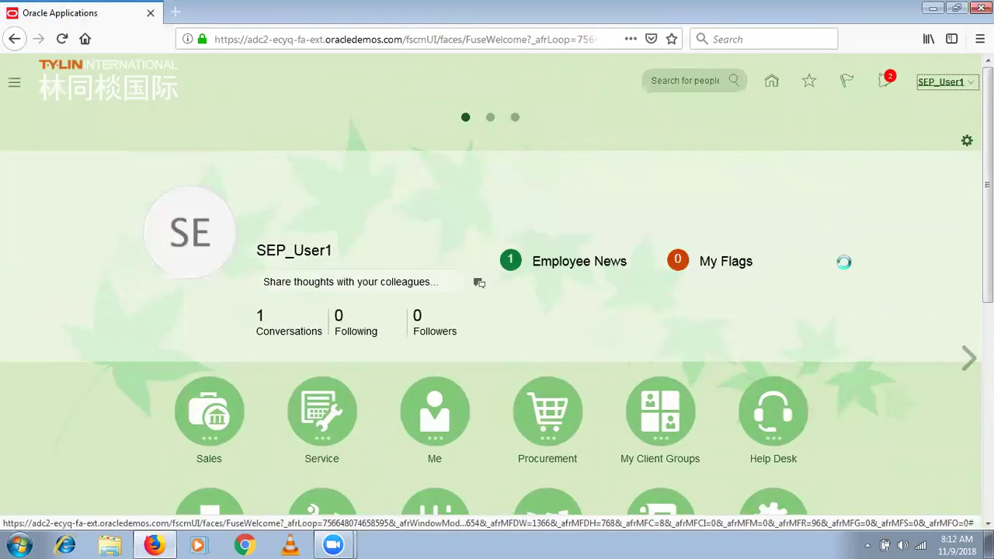
click(843, 259)
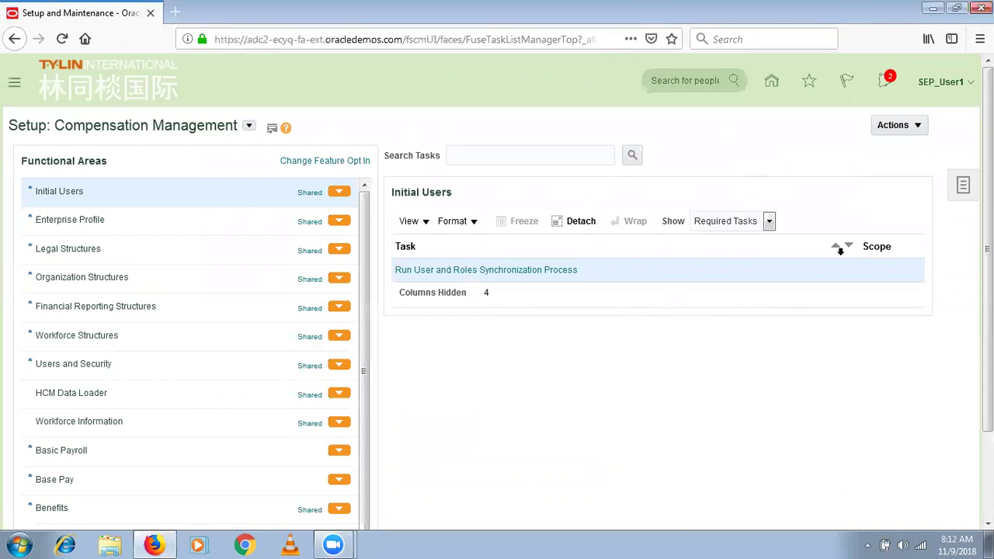
click(248, 126)
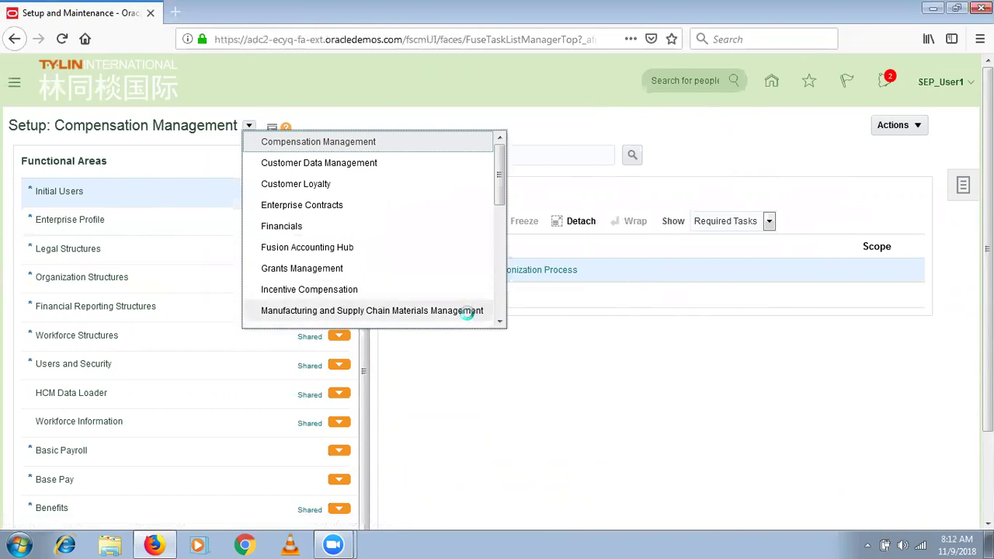
click(467, 312)
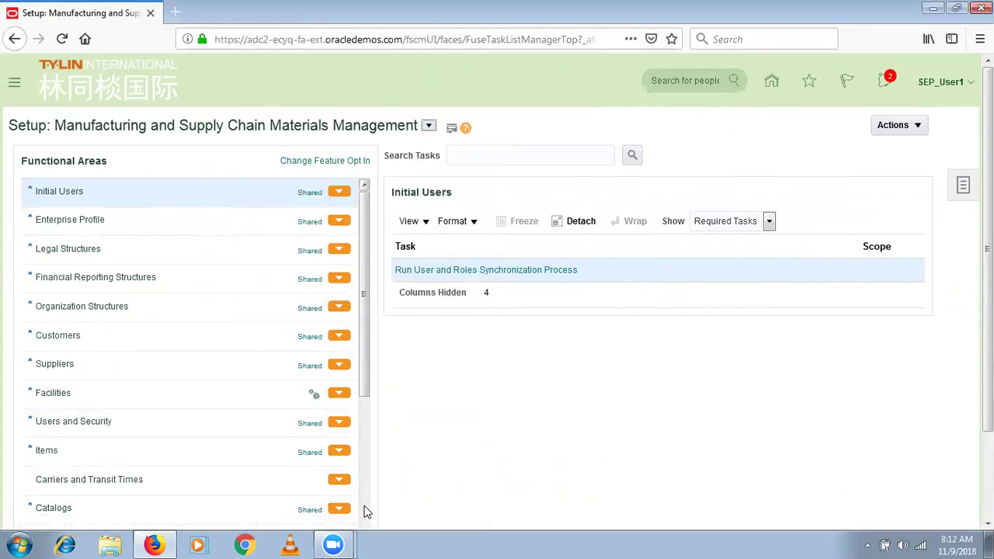
scroll(233, 466, down, 10)
click(135, 365)
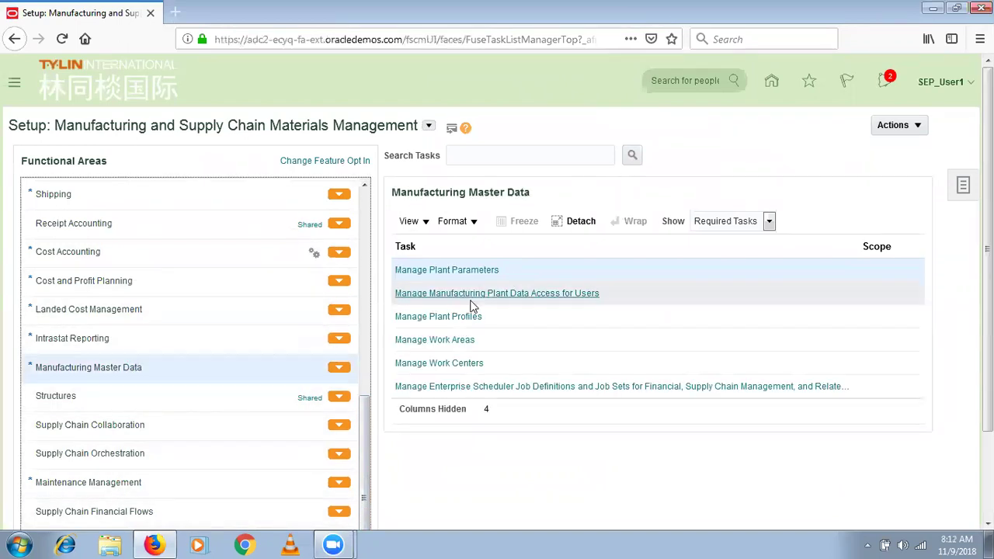
click(478, 273)
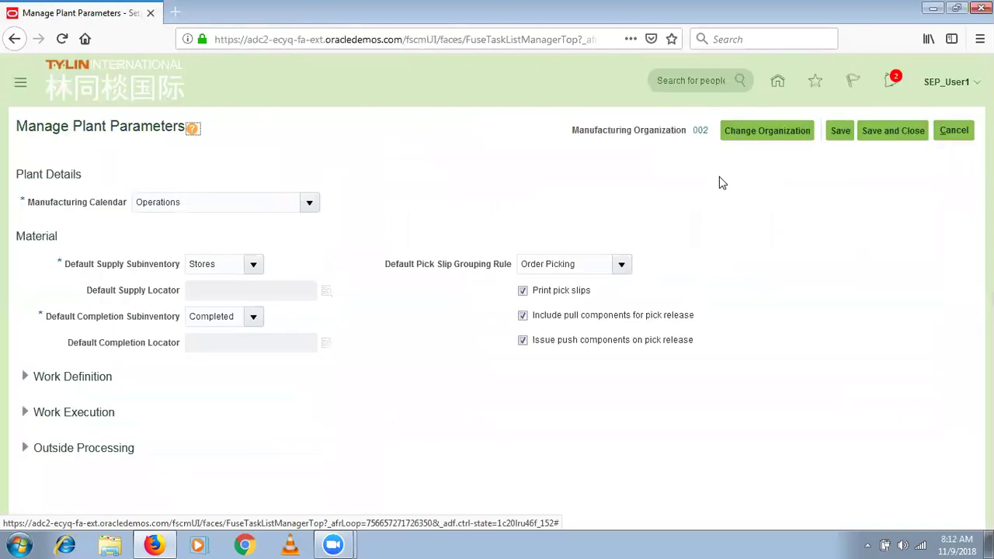
Switch the plant parameters to organization SEP_HYD_INV and check its SEP_Facility Schedule calendar.
click(768, 132)
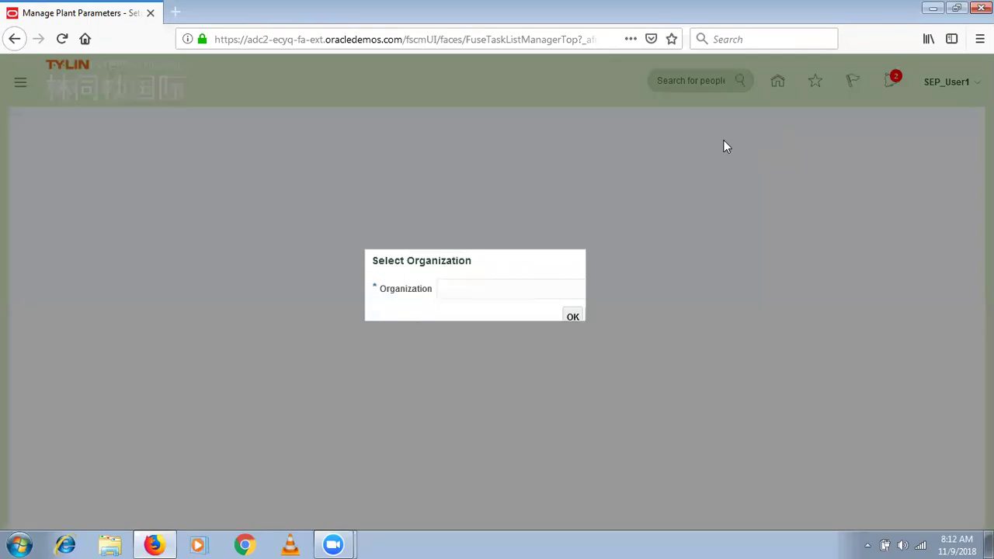
text(SEP_H)
key(Tab)
click(568, 320)
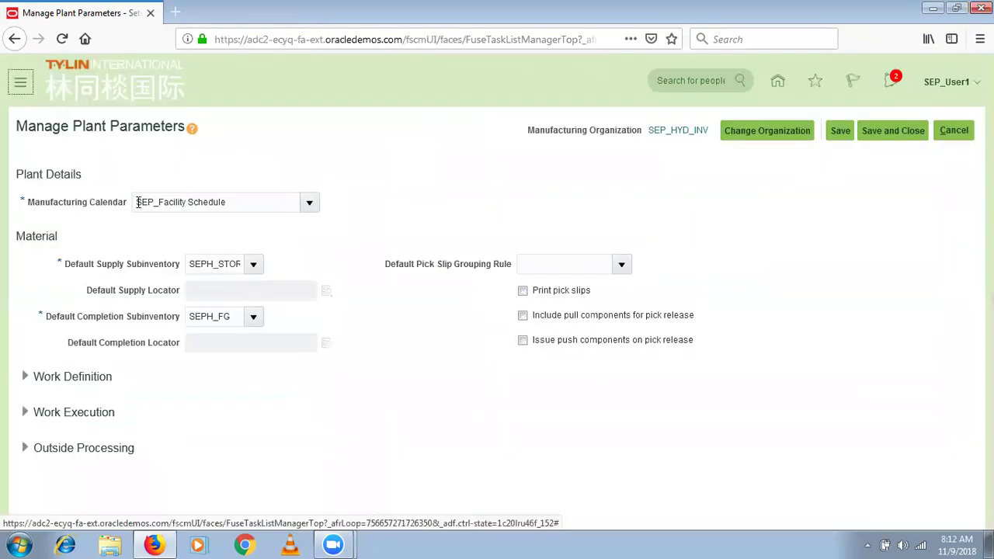
click(248, 199)
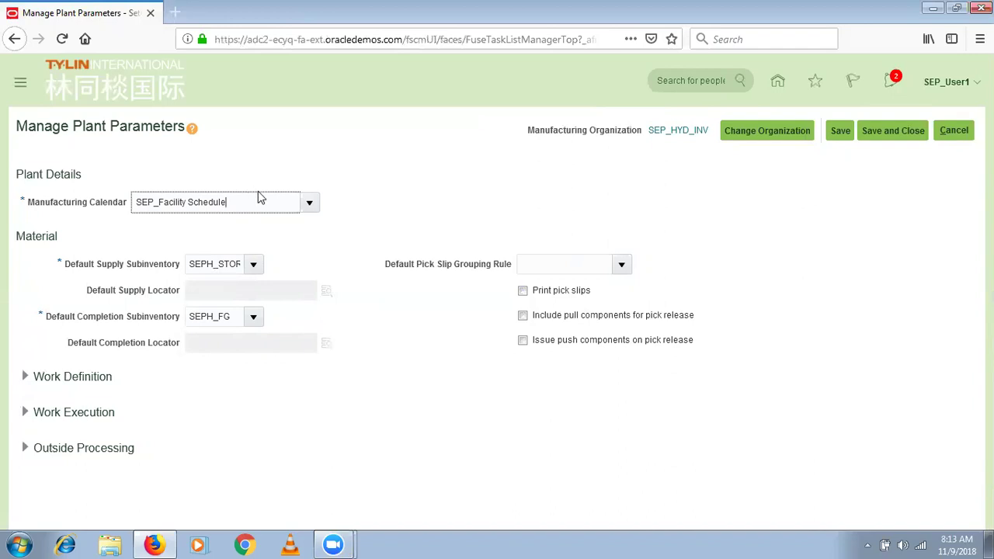
drag(244, 201, 114, 208)
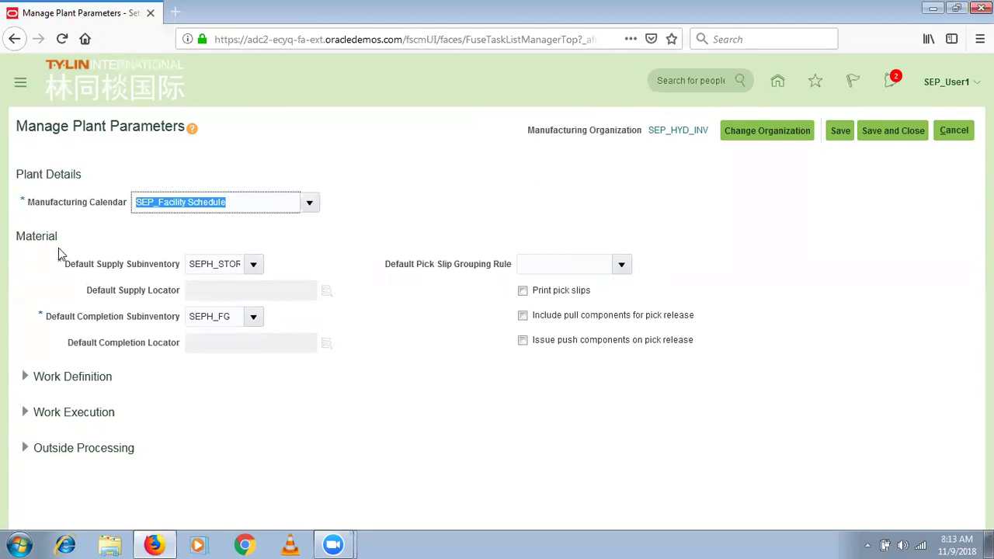
drag(61, 243, 22, 251)
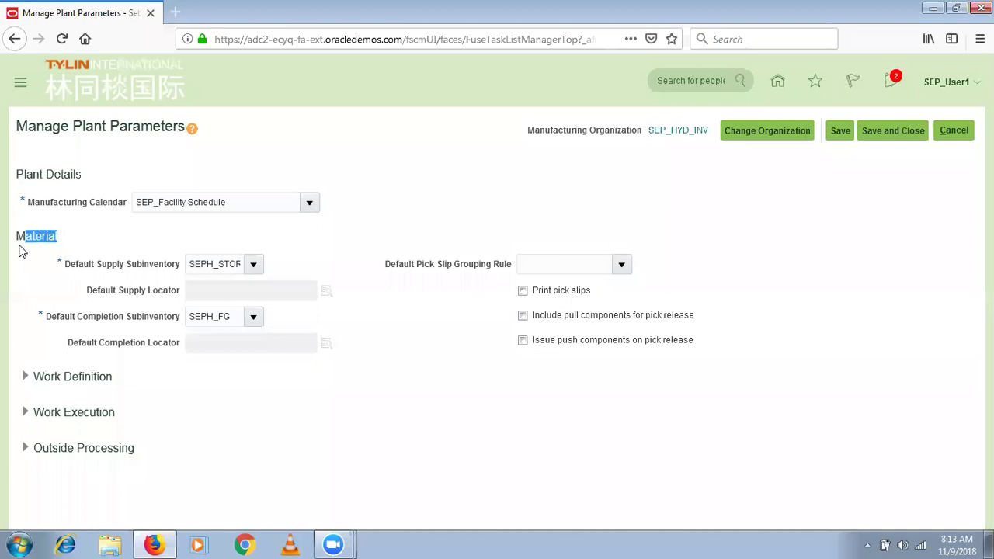
click(191, 264)
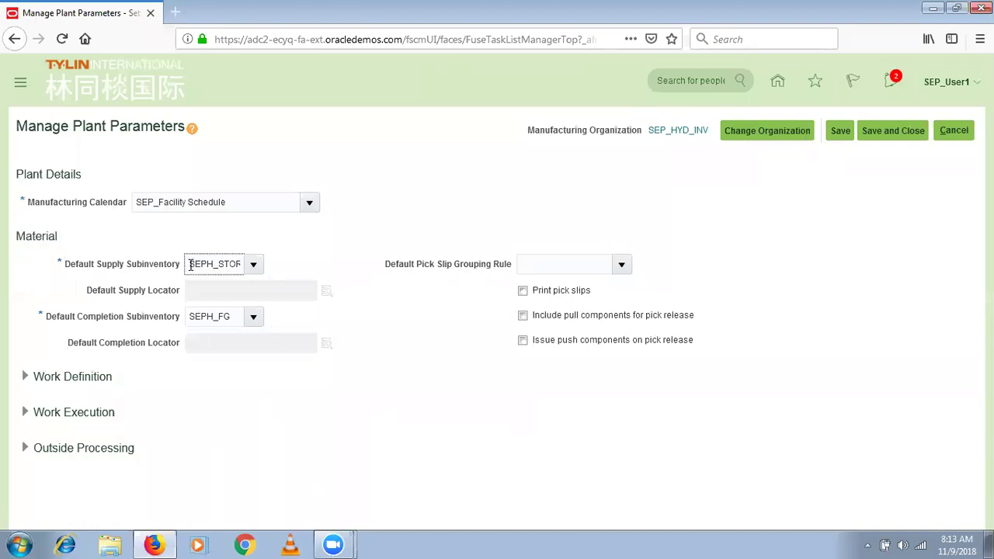
drag(191, 264, 271, 251)
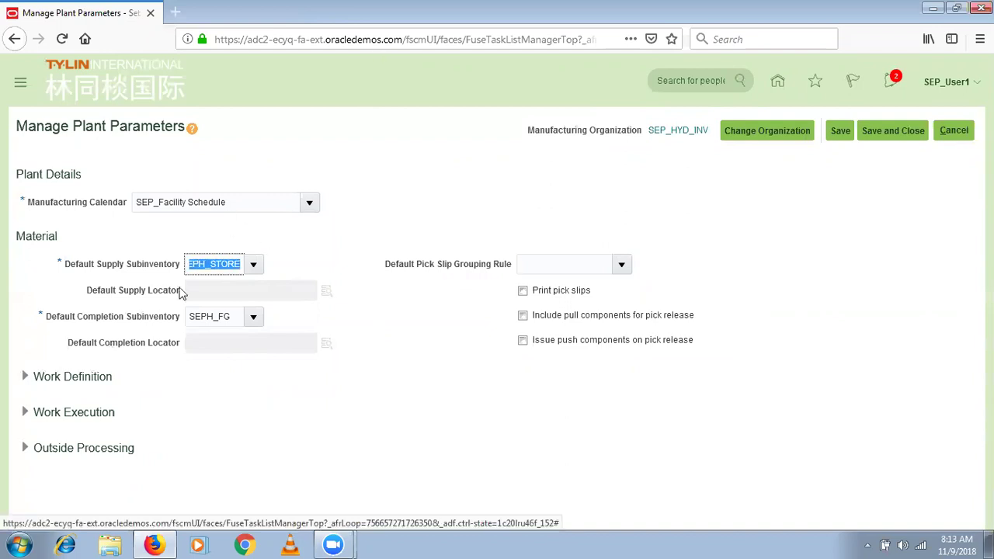
click(215, 268)
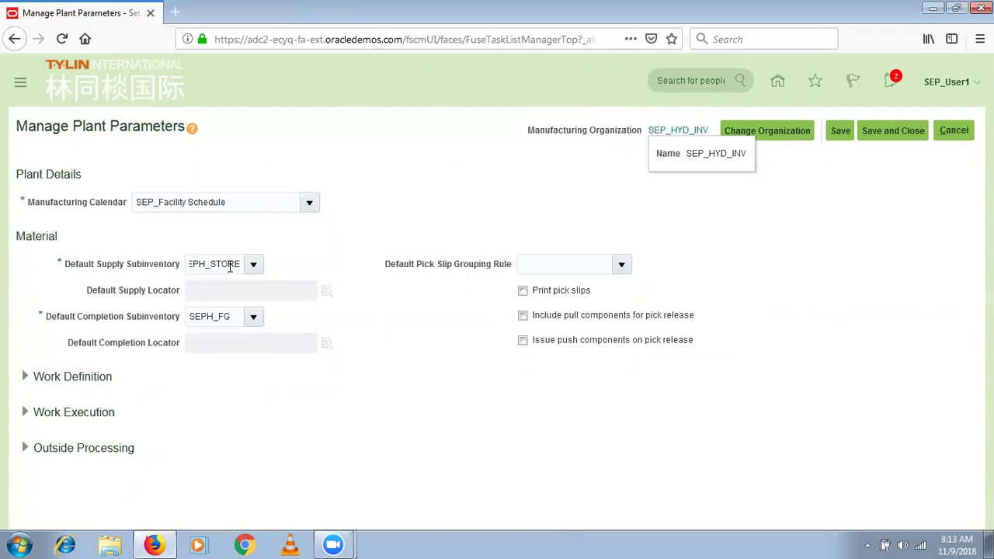
click(238, 314)
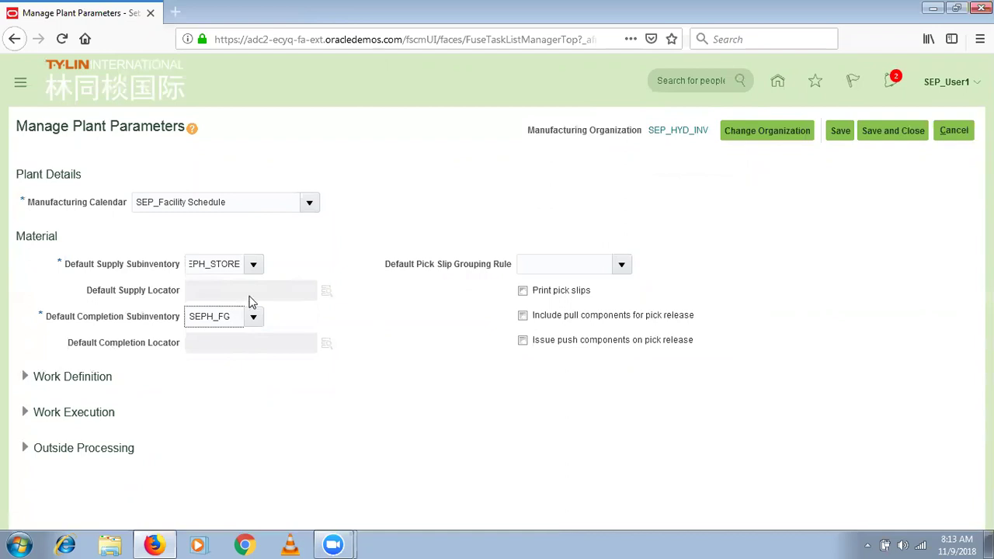
click(230, 260)
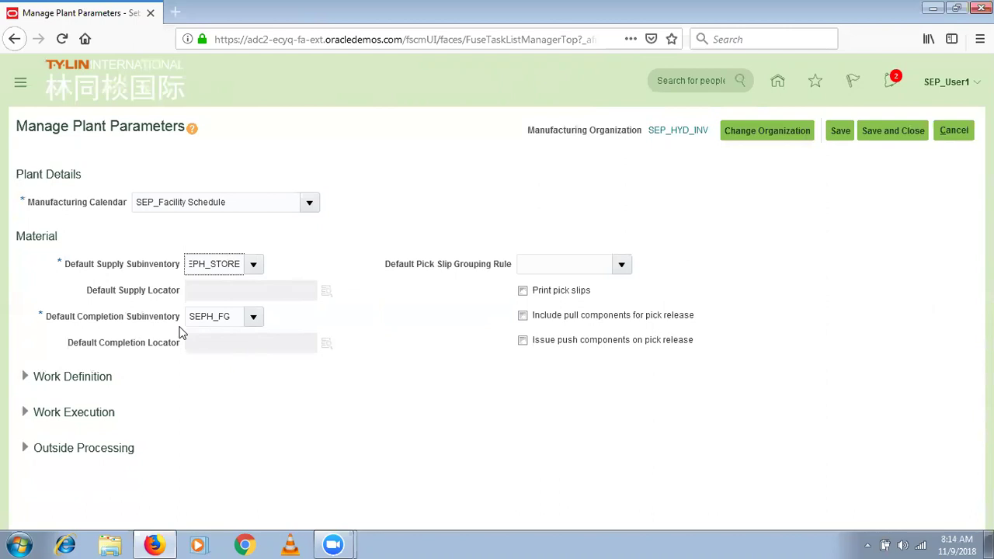
click(234, 317)
drag(234, 317, 202, 317)
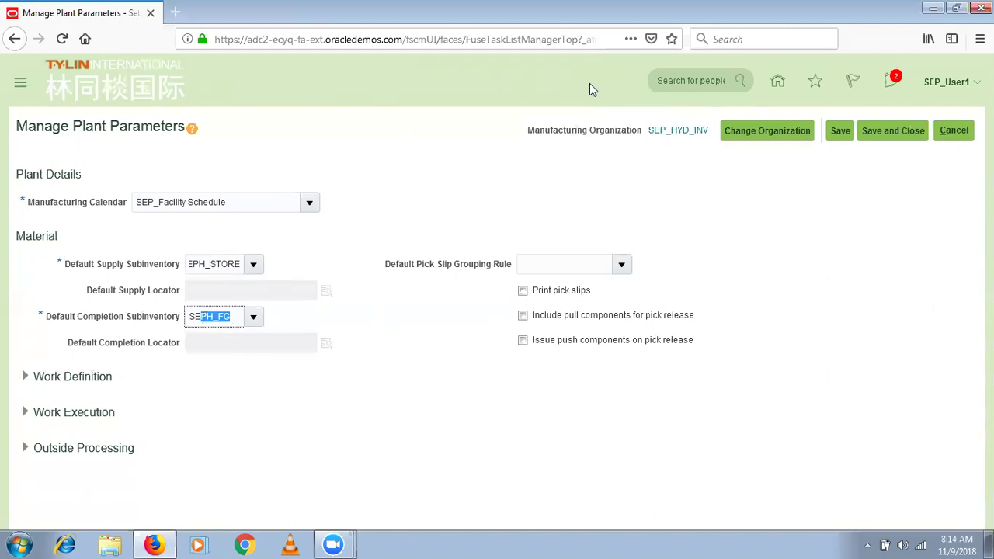
click(240, 312)
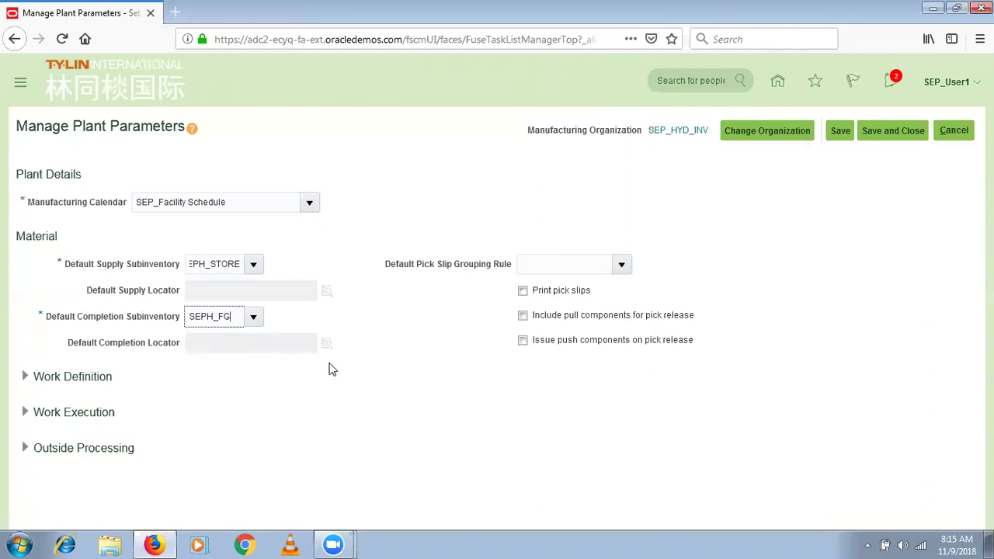
drag(360, 355, 76, 236)
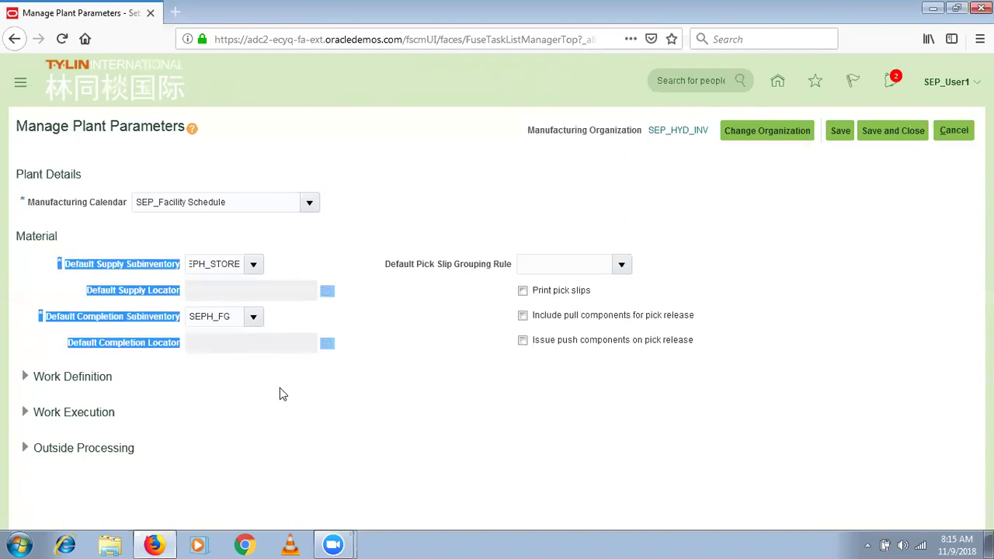
click(279, 387)
click(25, 378)
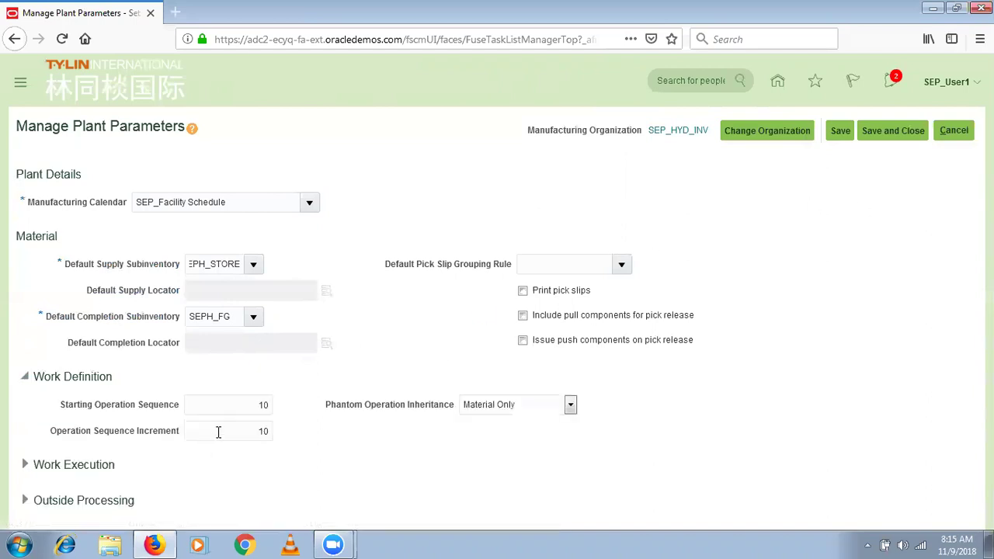
drag(181, 407, 60, 360)
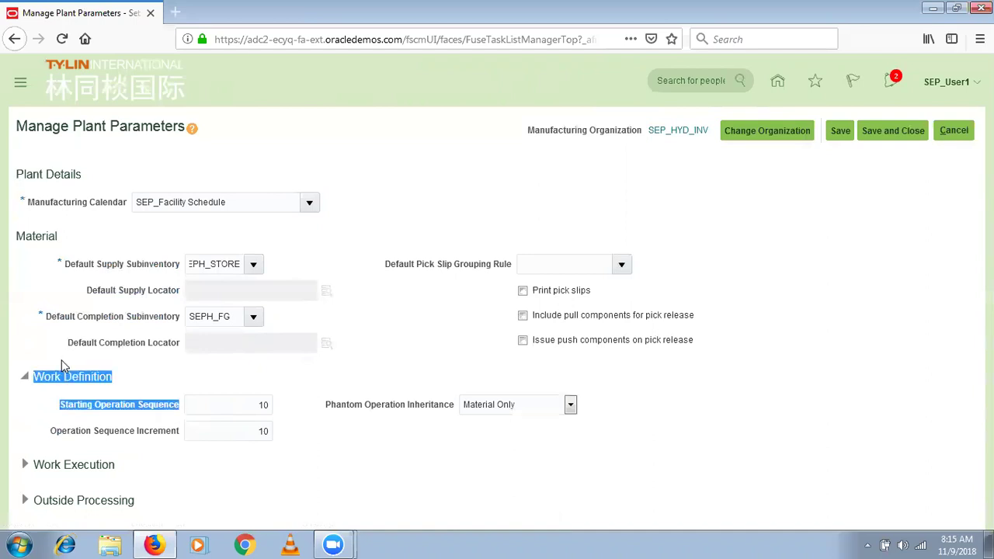
click(159, 378)
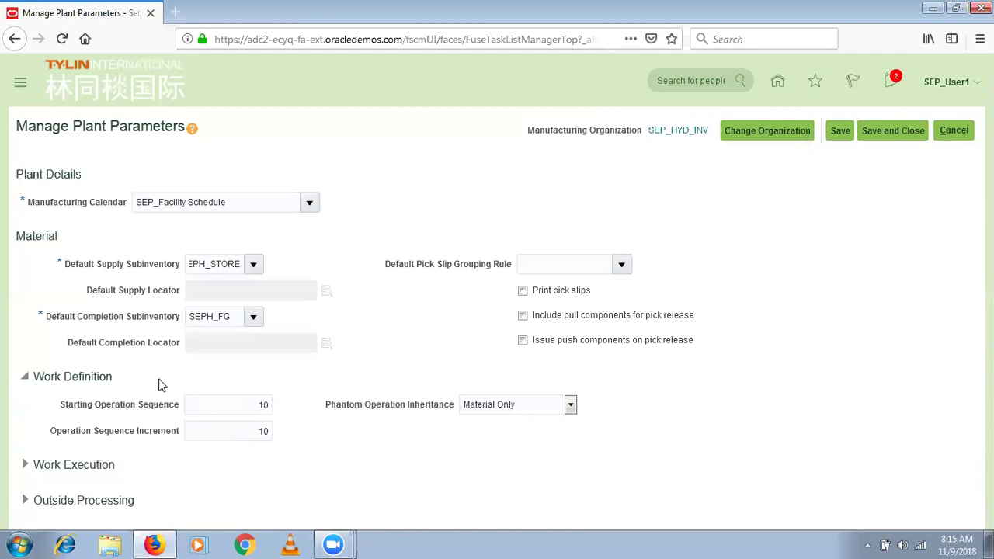
Open Chrome and load the Oracle sign-in page from the address bar suggestions.
click(256, 548)
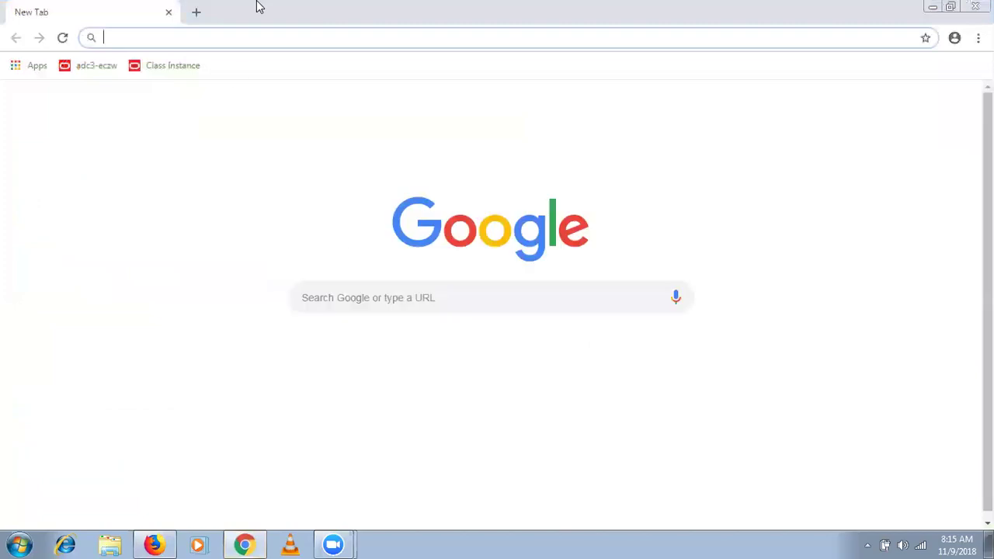
text(ad)
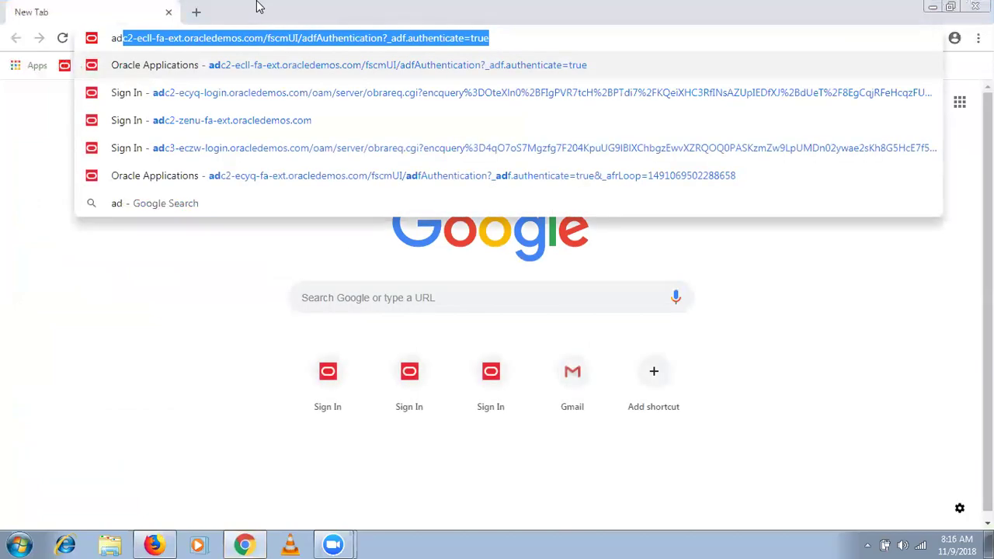
key(Down)
key(Return)
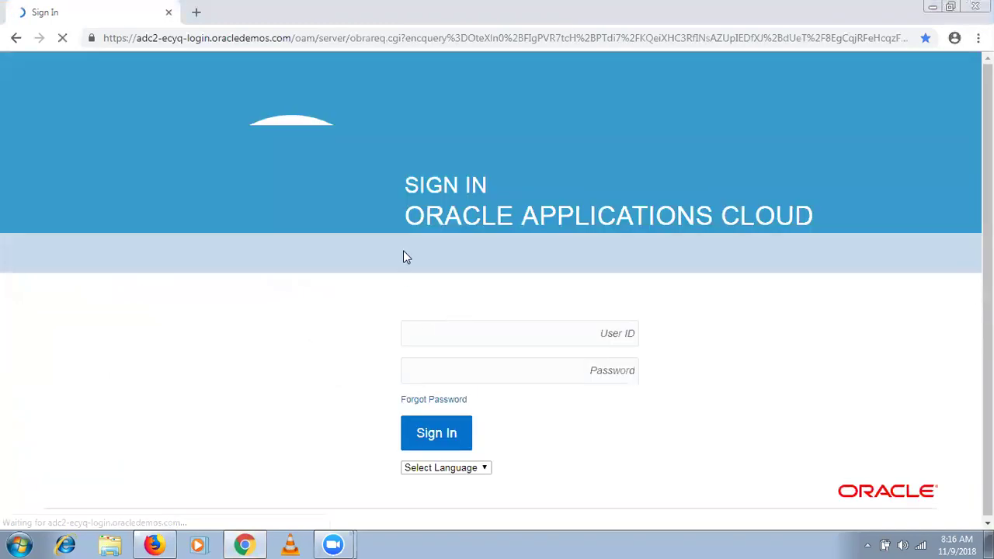
Sign in to Oracle Applications Cloud with the demo user ID and password.
click(435, 342)
text(SEP)
key(Down)
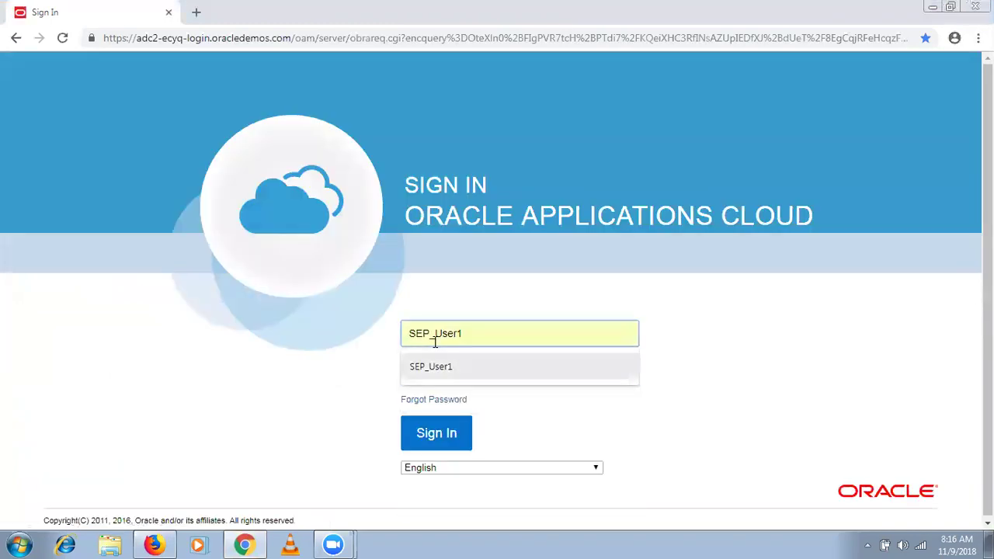
key(Tab)
text(•••••••••••)
click(446, 447)
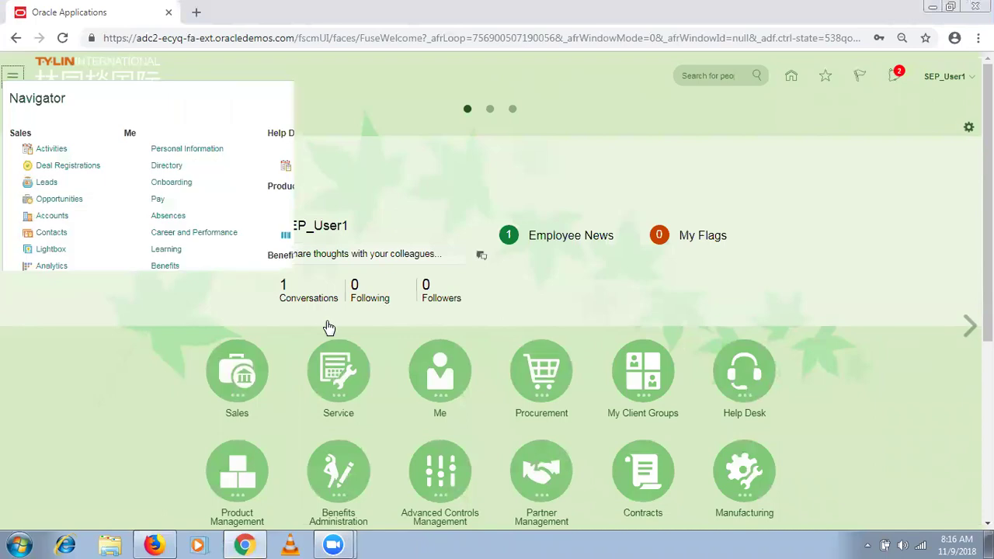
Open the Work Definition work area and begin changing the organization, entering SEP_H.
scroll(692, 518, down, 2)
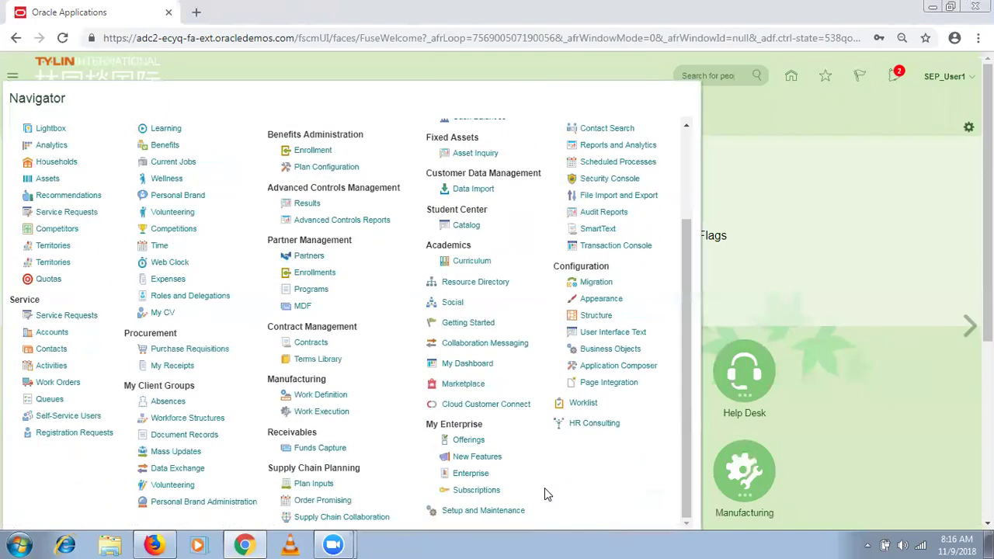
click(325, 395)
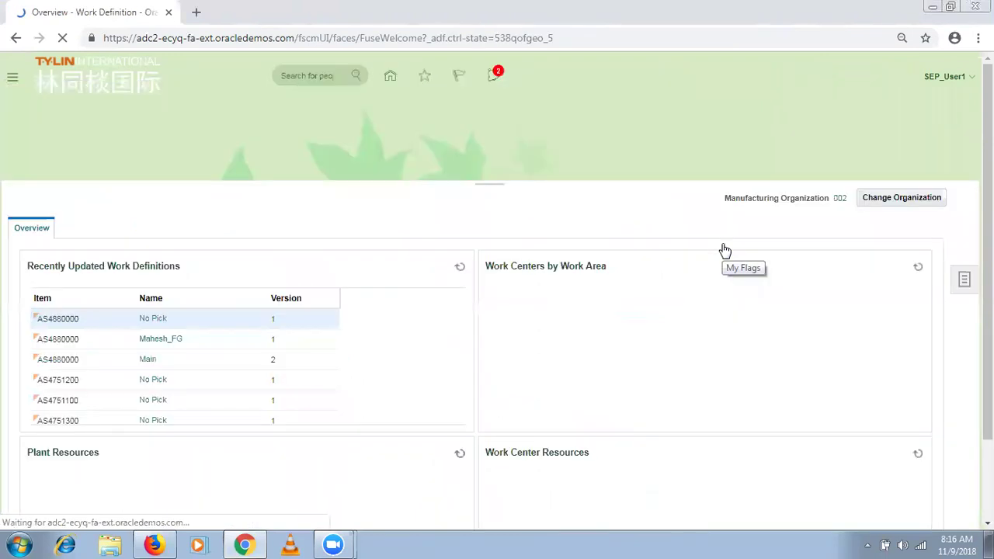
click(910, 202)
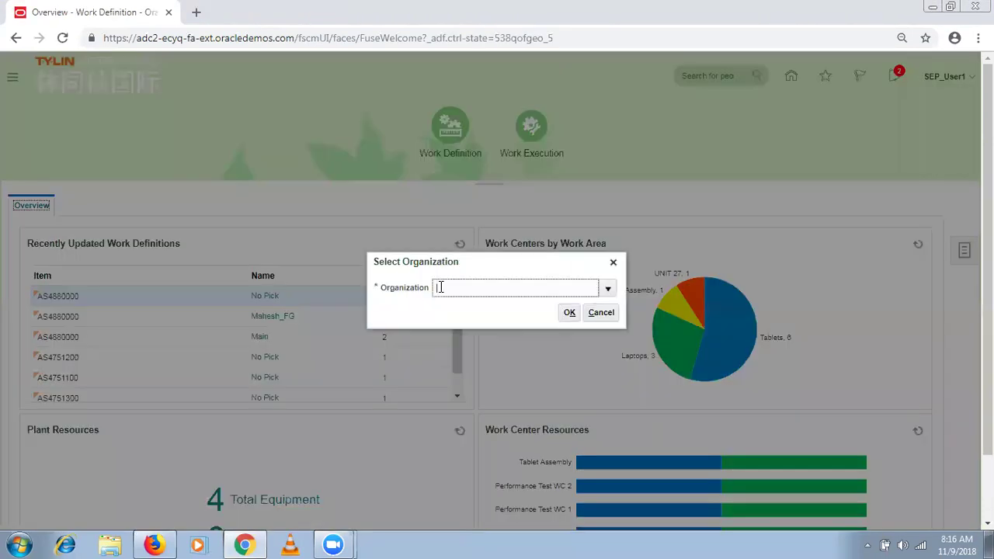
text(SEP_H)
Confirm SEP_HYD_INV as the organization and open the SEP_Asus Laptop Main work definition.
click(569, 312)
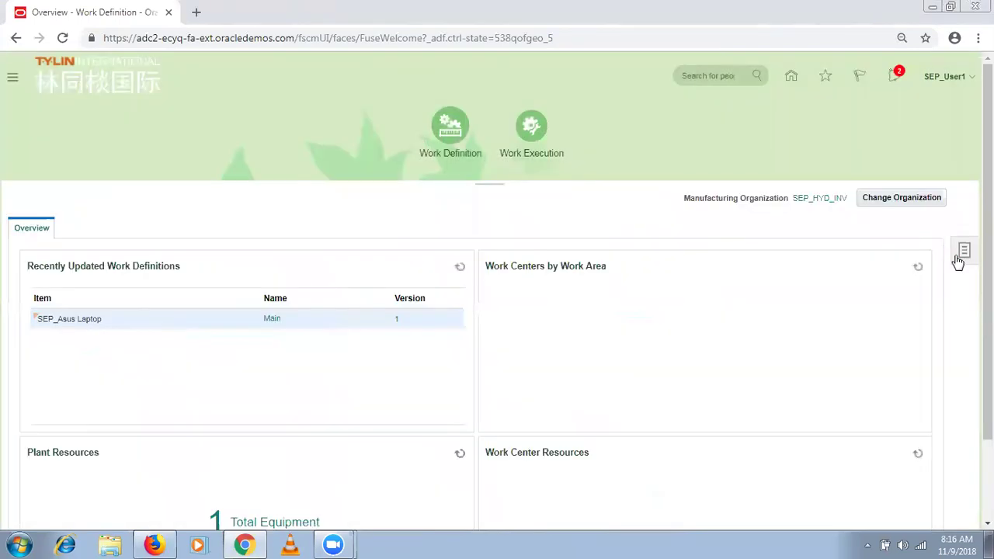
click(959, 259)
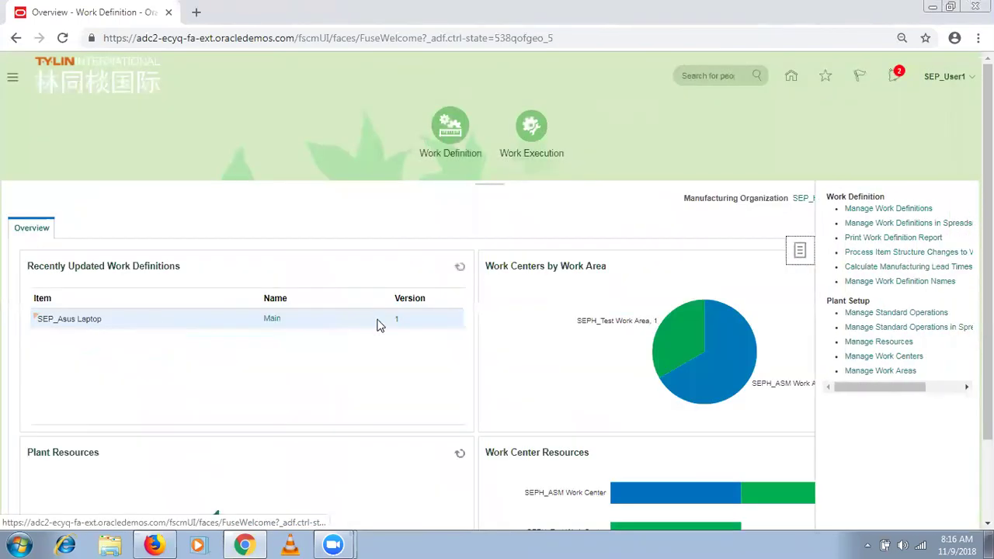
click(269, 318)
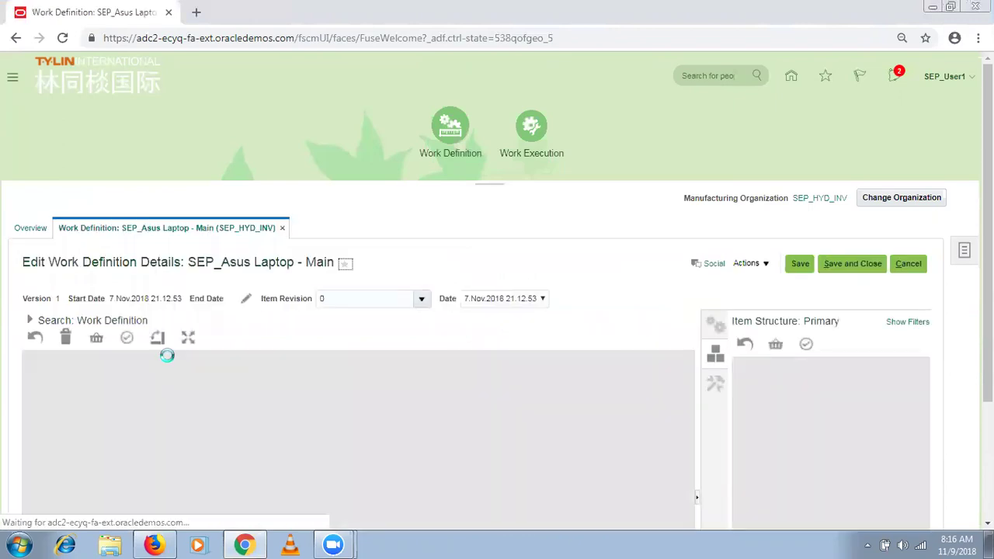
scroll(166, 355, down, 2)
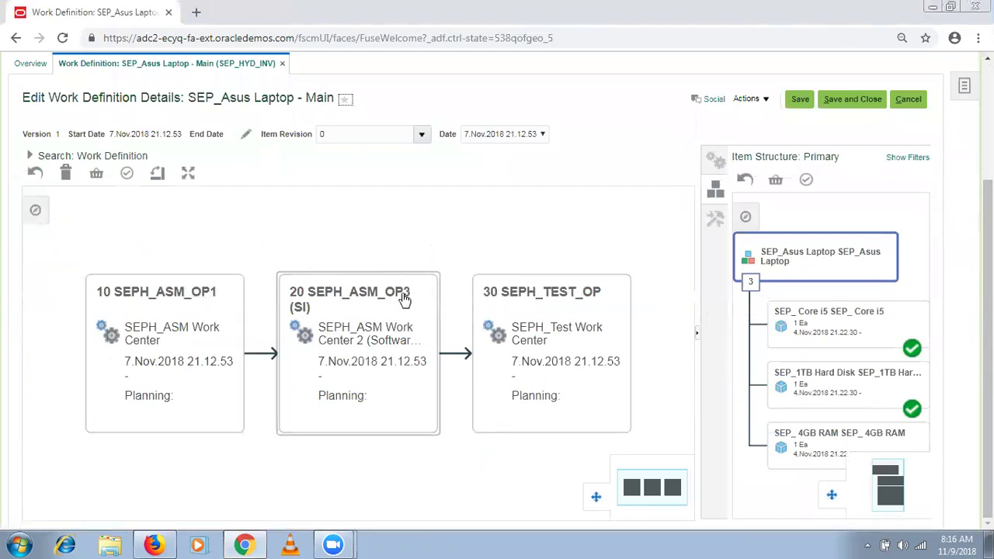
click(114, 293)
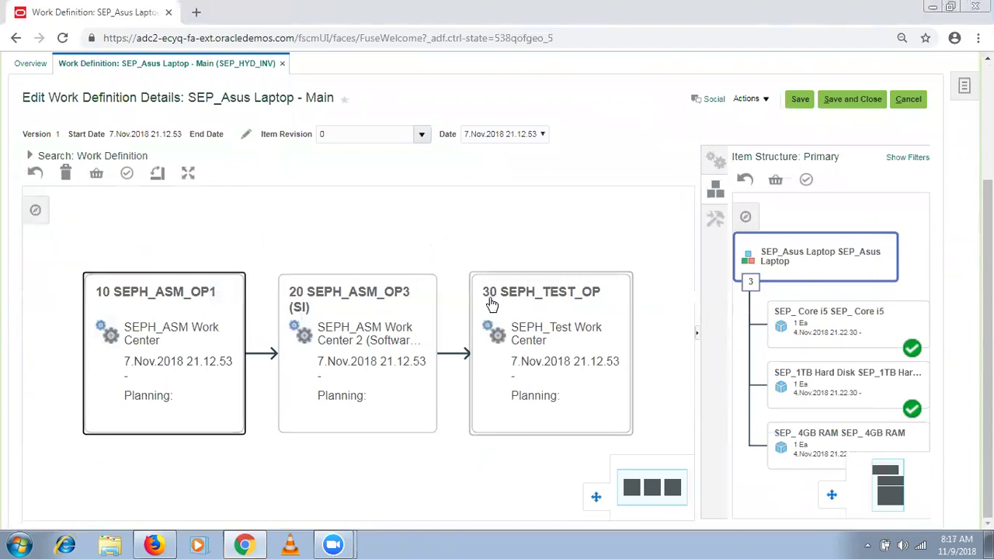
key(alt+Tab)
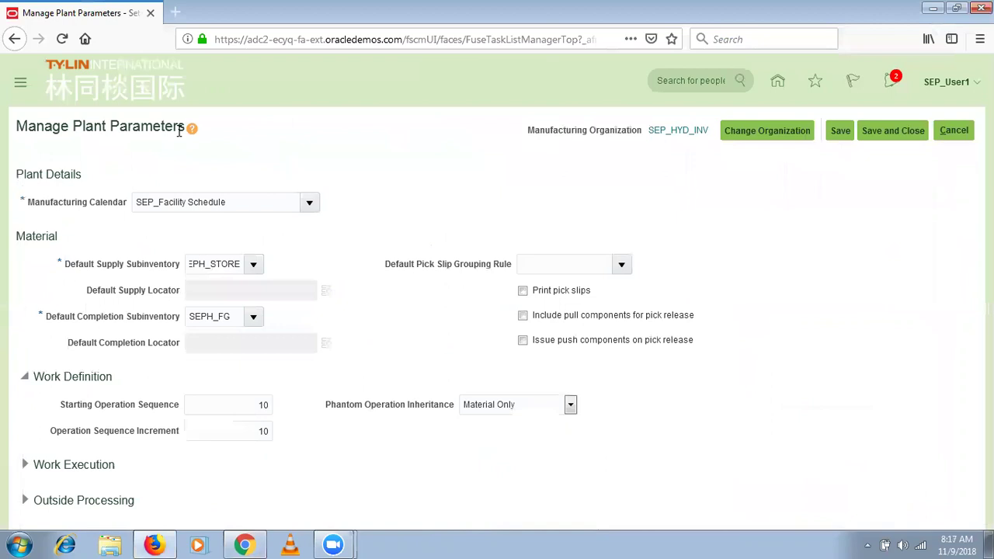
drag(93, 392, 83, 388)
click(179, 408)
drag(178, 407, 86, 403)
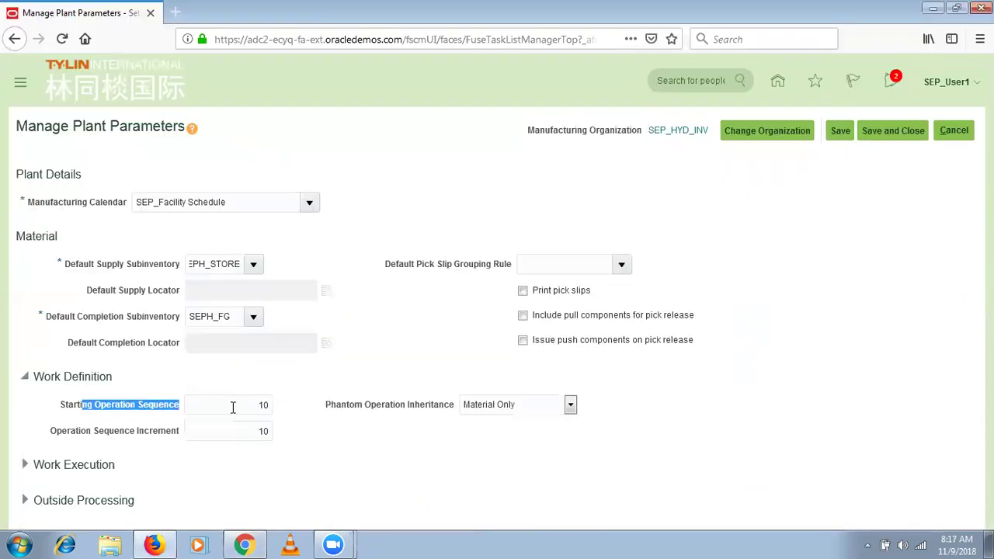
click(236, 406)
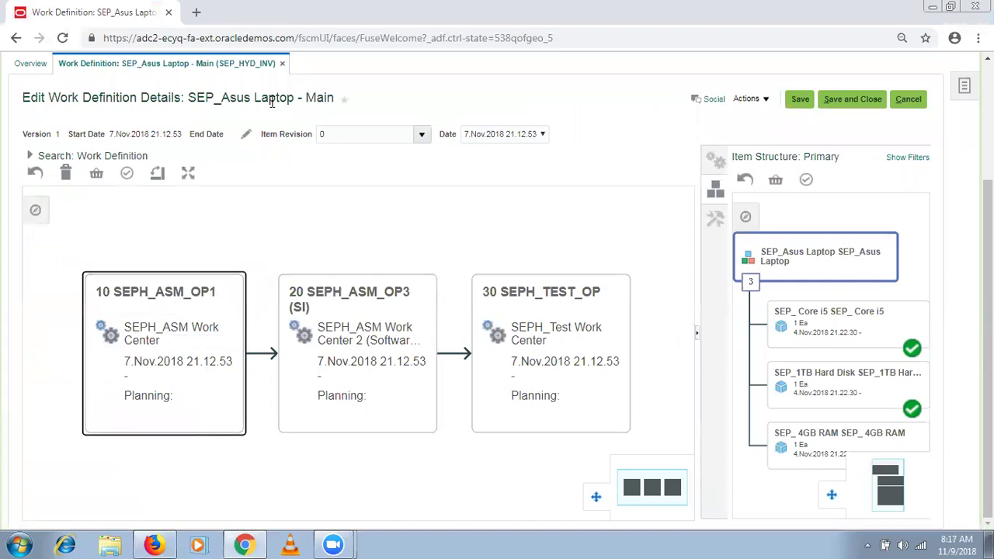
drag(293, 97, 221, 97)
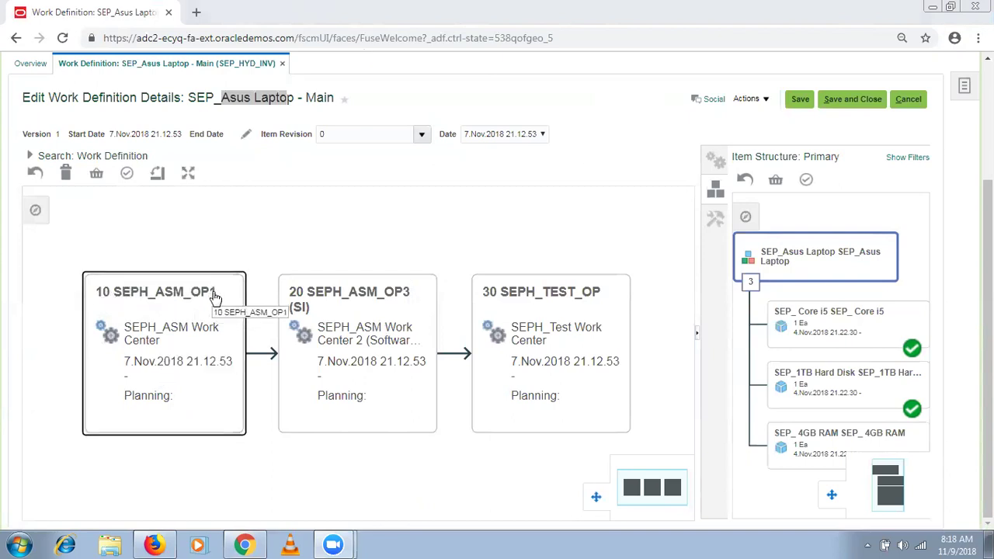
mouse_move(217, 298)
mouse_down()
mouse_move(208, 297)
mouse_move(215, 289)
mouse_up()
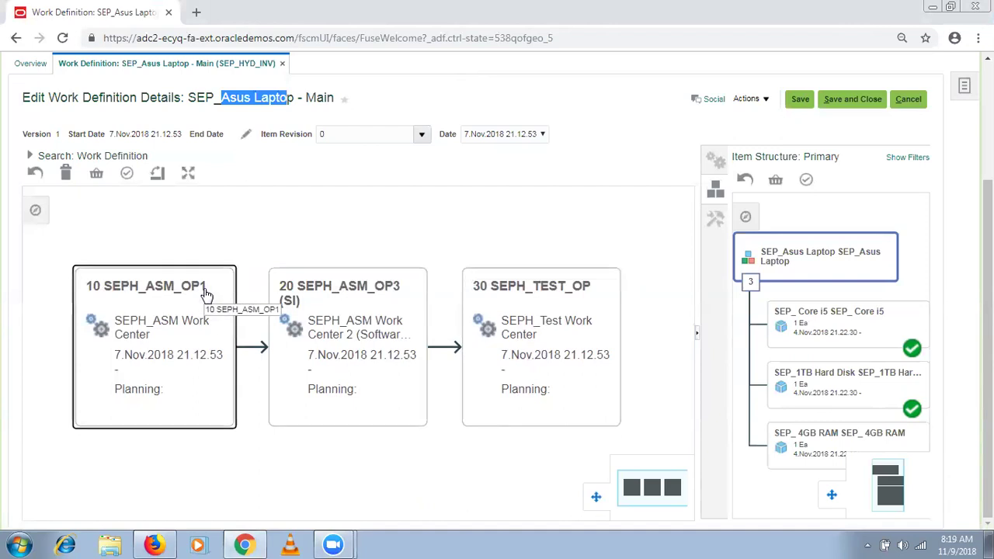
Return to the Firefox plant parameters page and leave the operation sequence increment at 10.
key(alt+Tab)
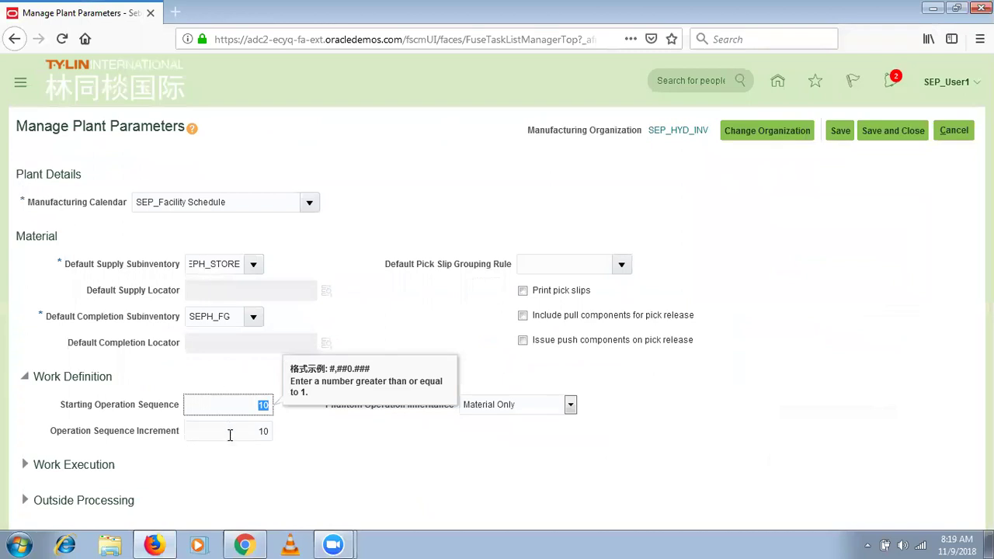
click(230, 435)
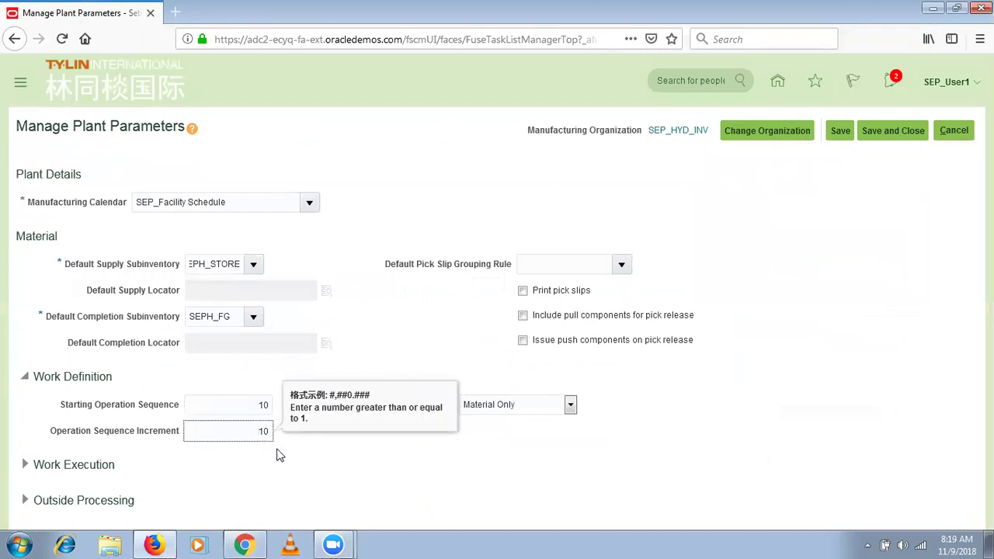
click(450, 392)
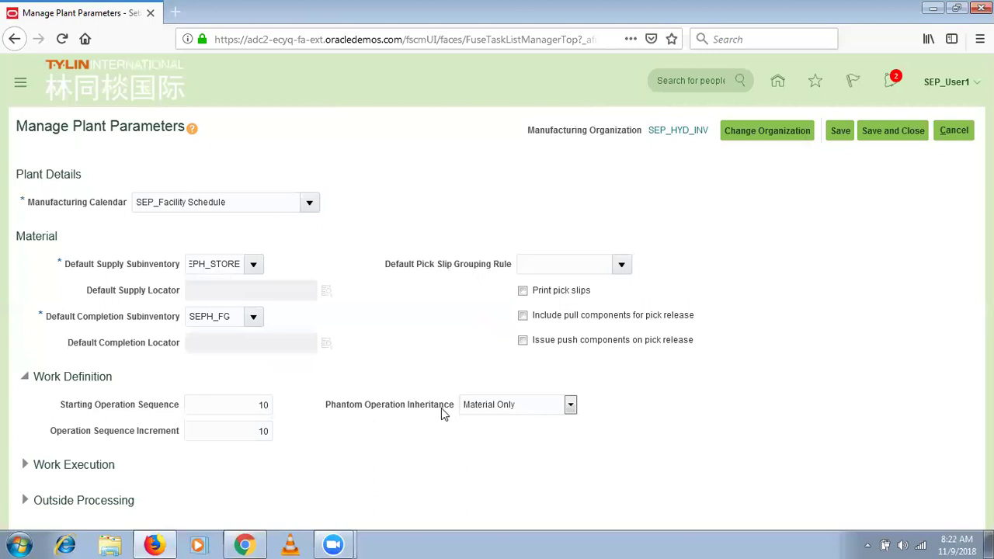
Review the Phantom Operation Inheritance options and keep it at Material Only.
drag(457, 412, 328, 417)
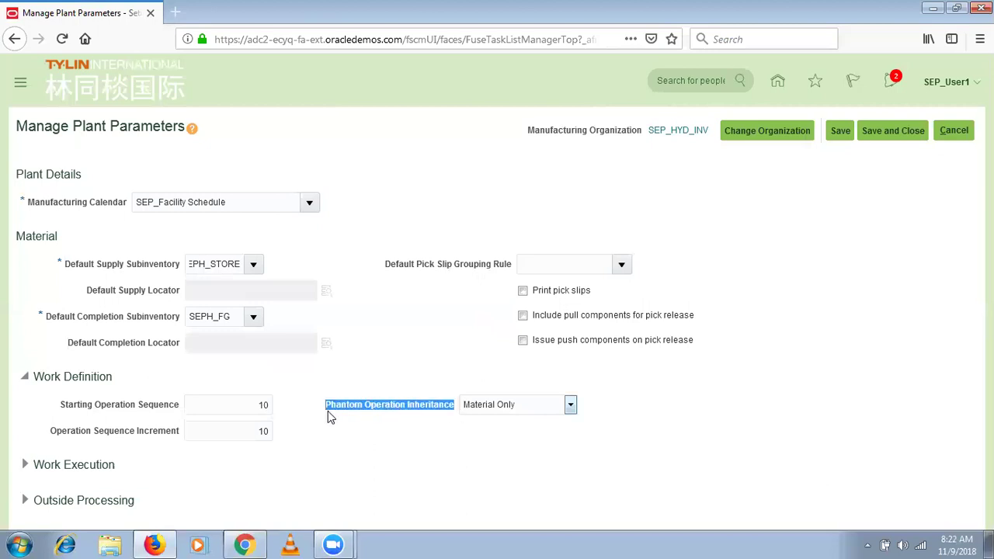
click(524, 403)
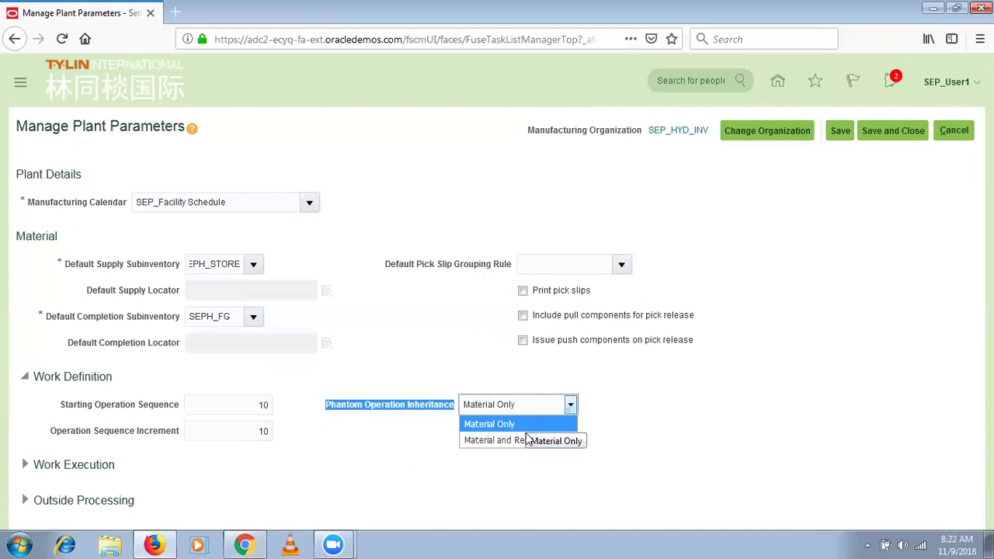
click(530, 423)
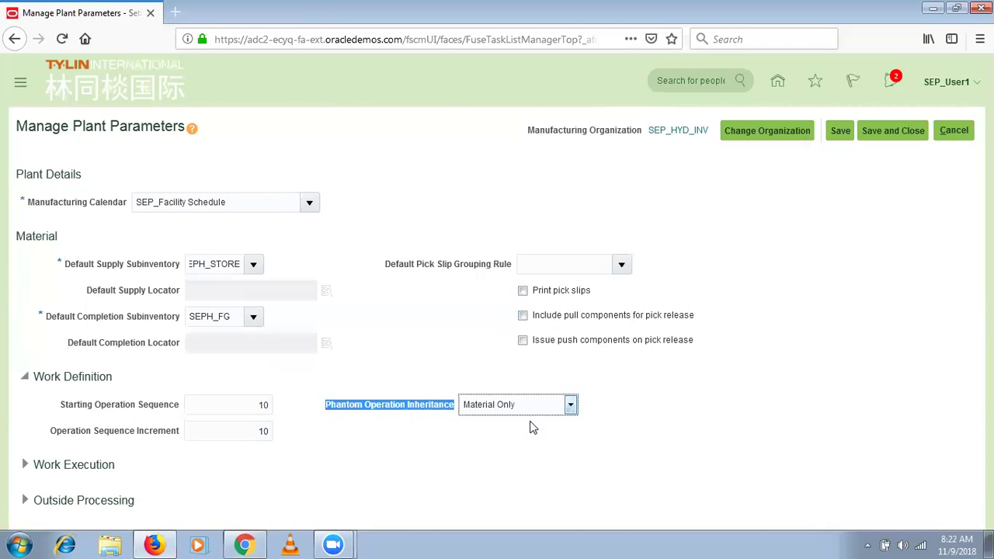
click(536, 412)
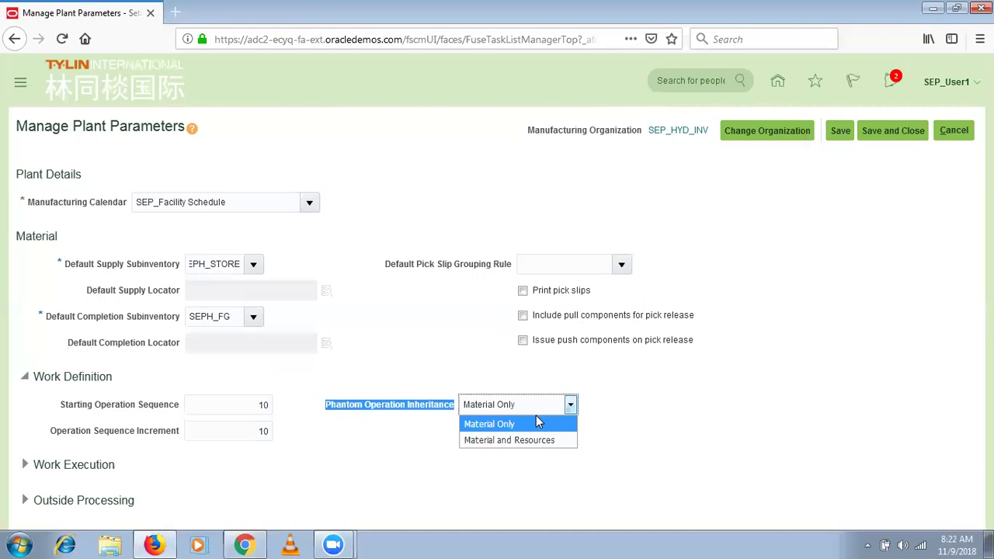
click(565, 70)
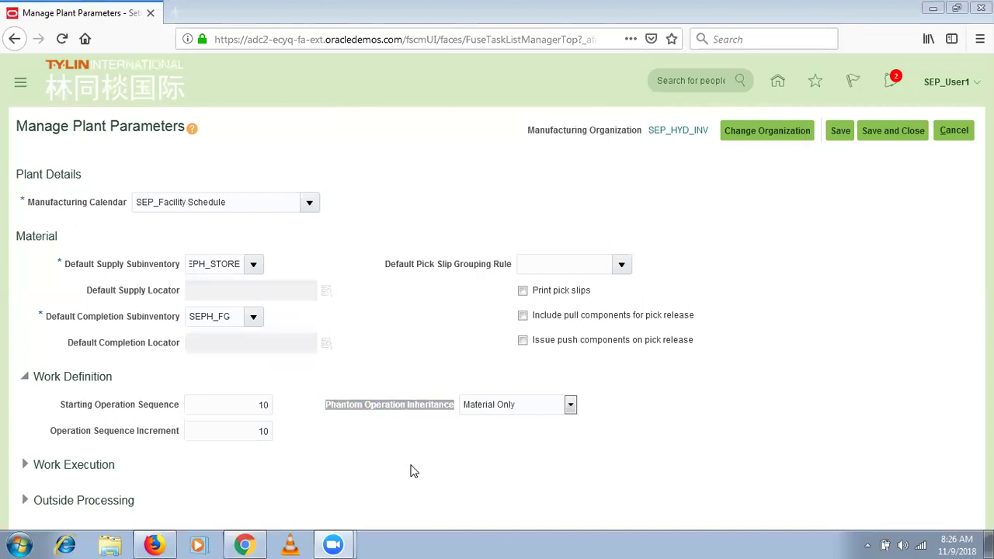
Choose Material Only for Phantom Operation Inheritance in the SEP_HYD_INV plant parameters.
click(441, 407)
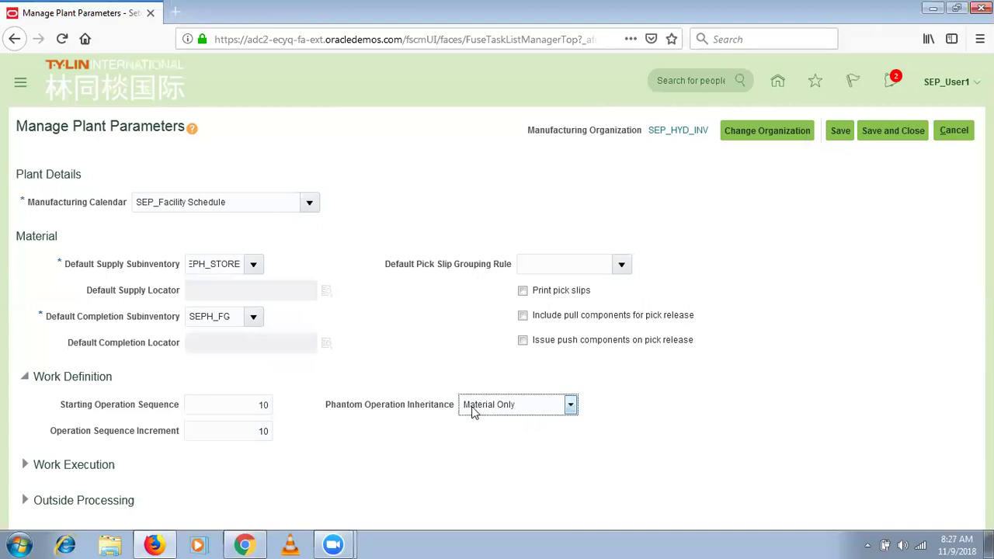
click(471, 409)
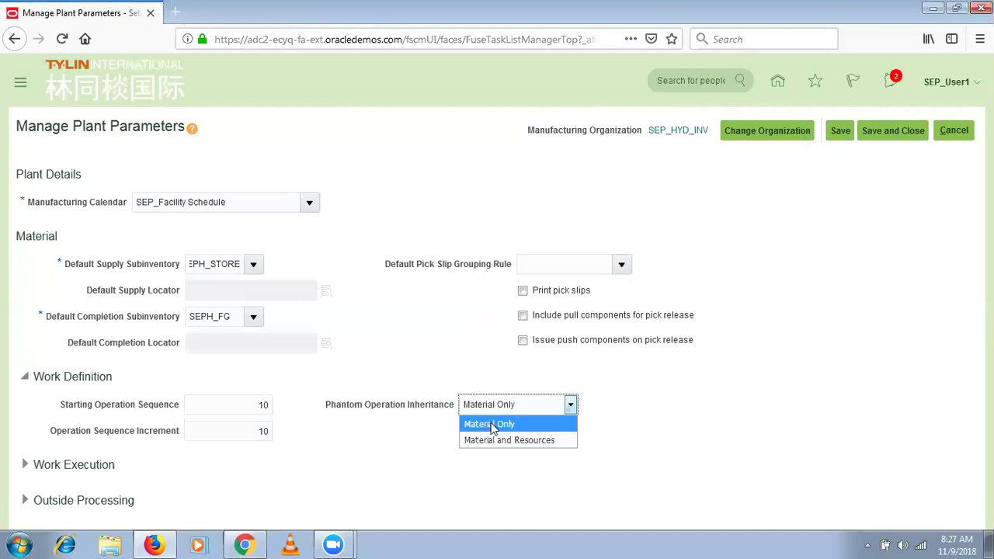
click(491, 424)
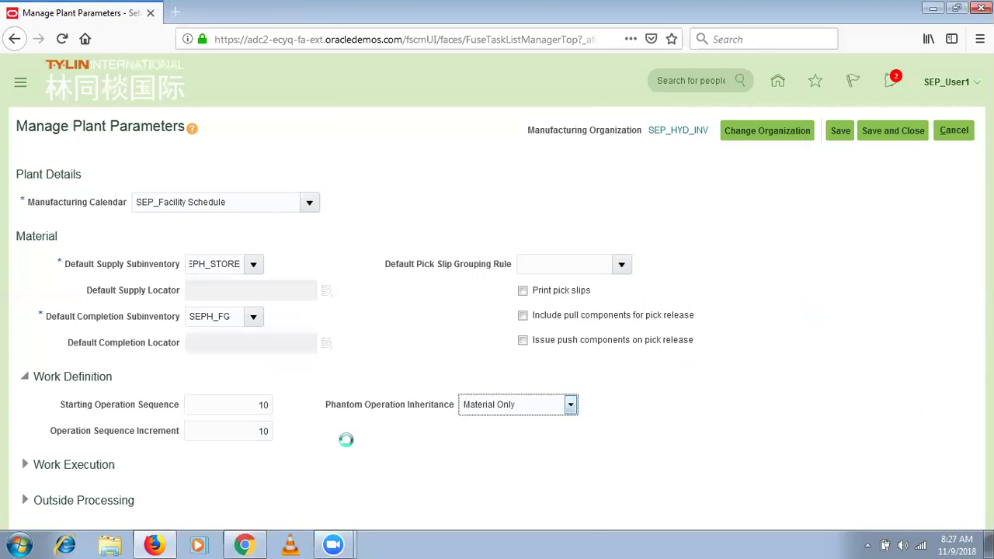
click(840, 130)
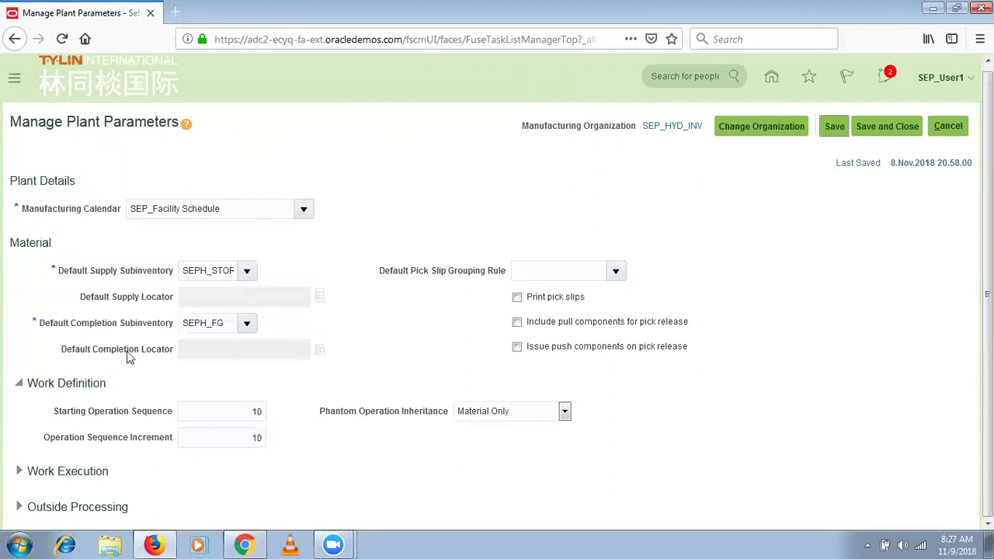
drag(198, 415, 2, 353)
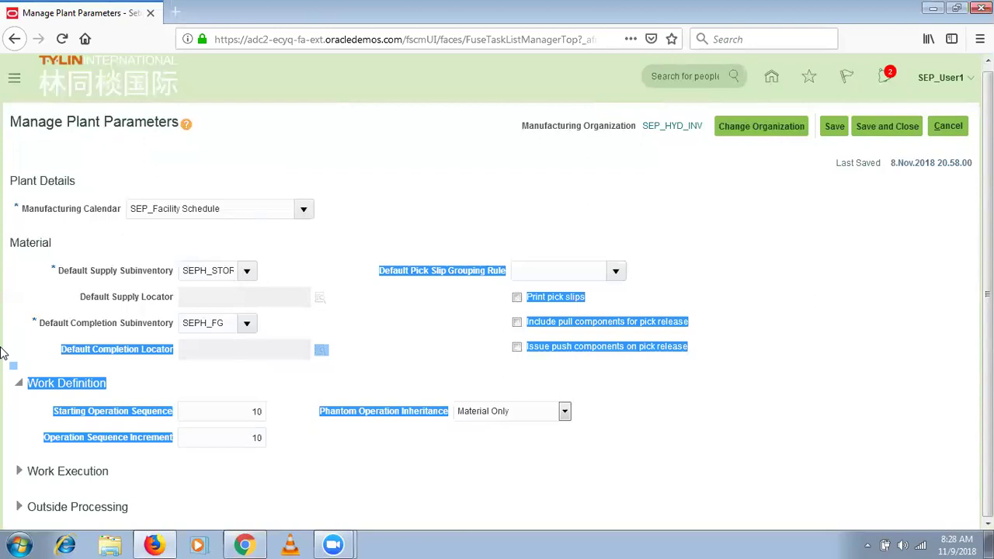
click(448, 255)
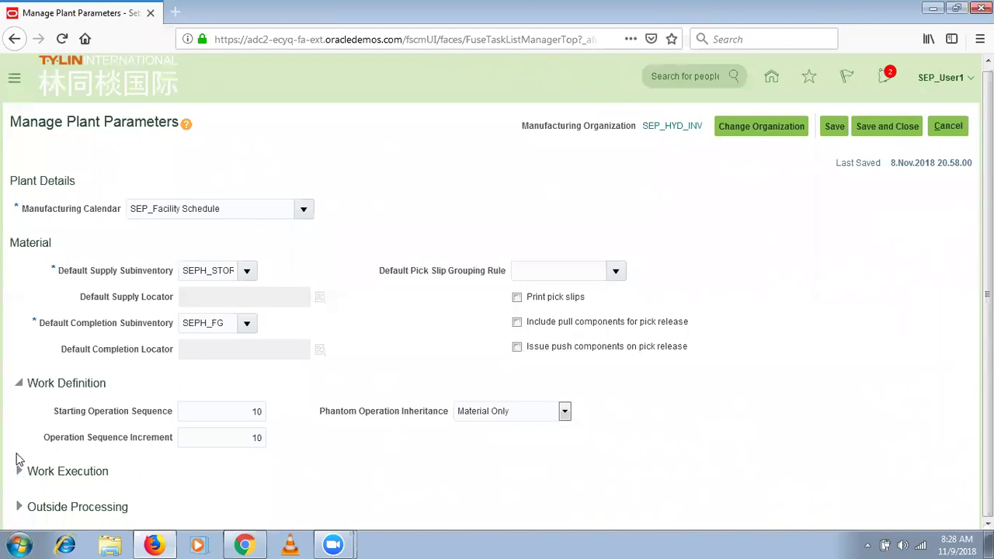
Under Work Execution, enter SEPH_ as the work order prefix.
click(19, 472)
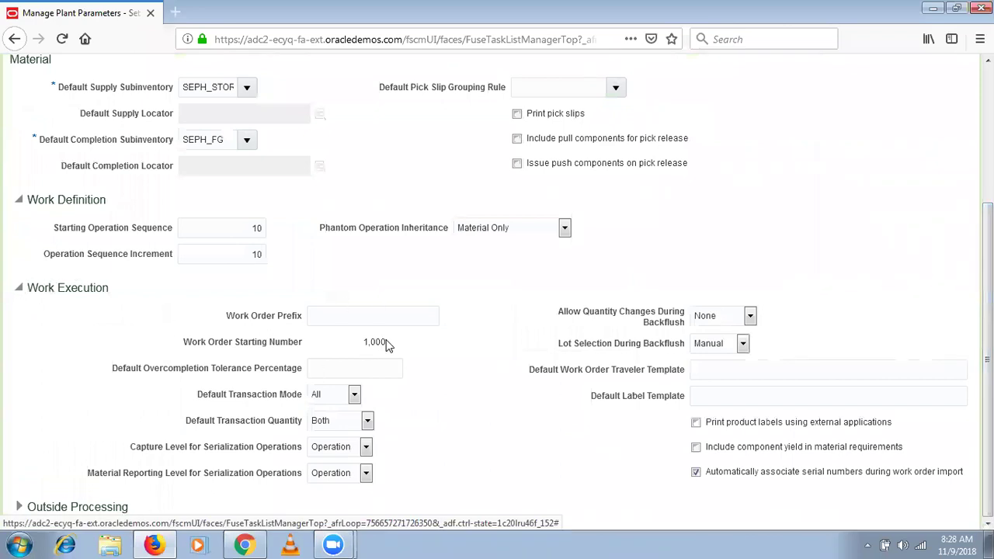
scroll(987, 311, up, 3)
scroll(834, 131, up, 1)
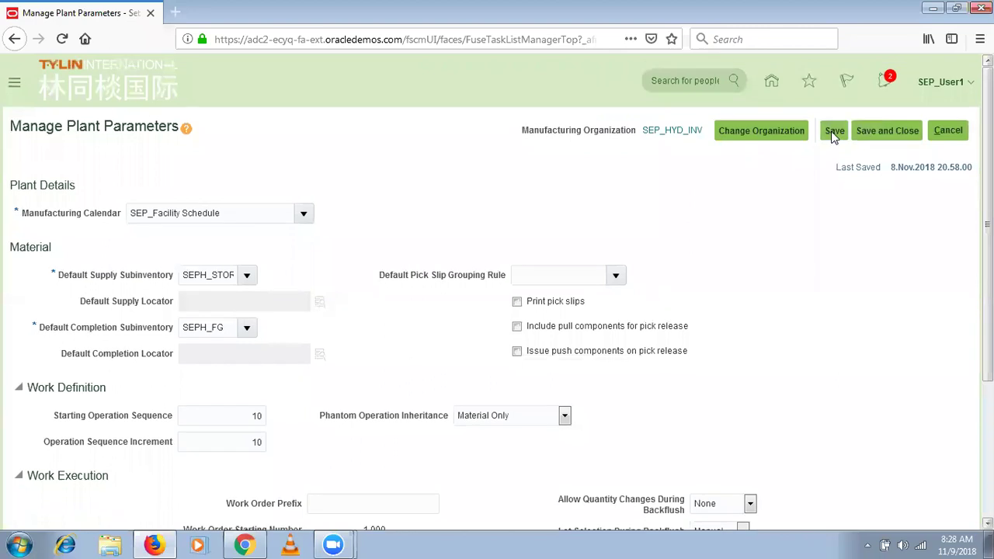
scroll(363, 477, down, 5)
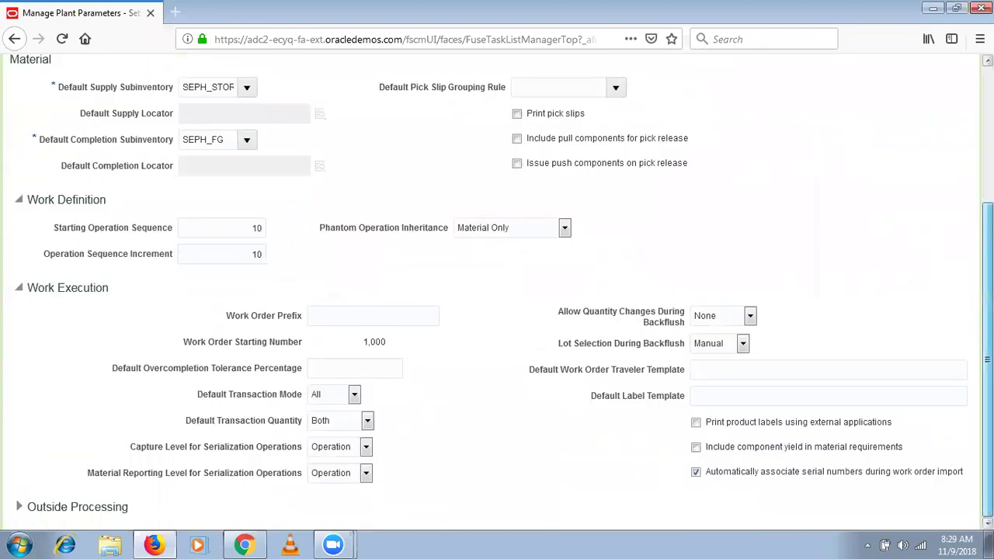
drag(988, 357, 988, 350)
click(343, 326)
text(SEP)
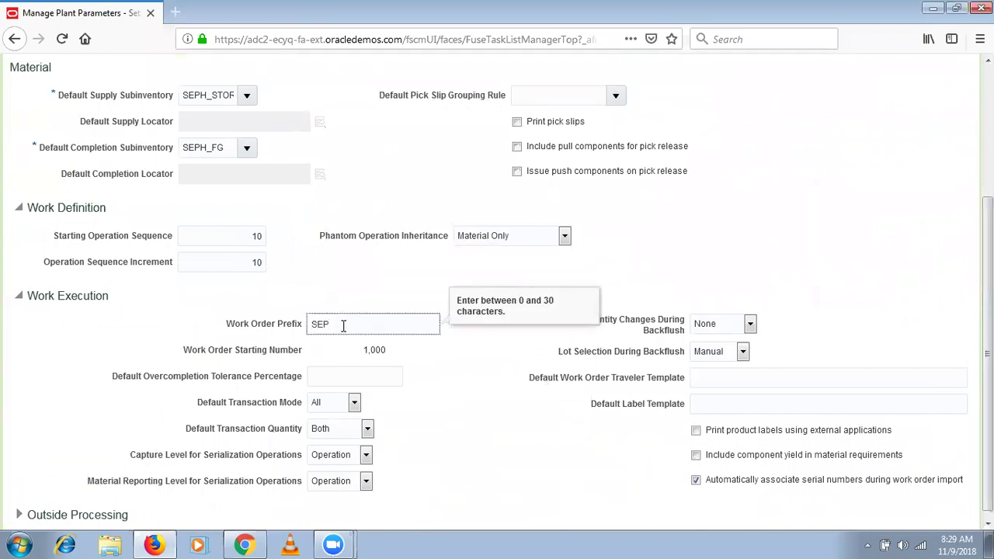
text(H_)
Save the plant parameters, then save and close the page.
scroll(986, 326, up, 2)
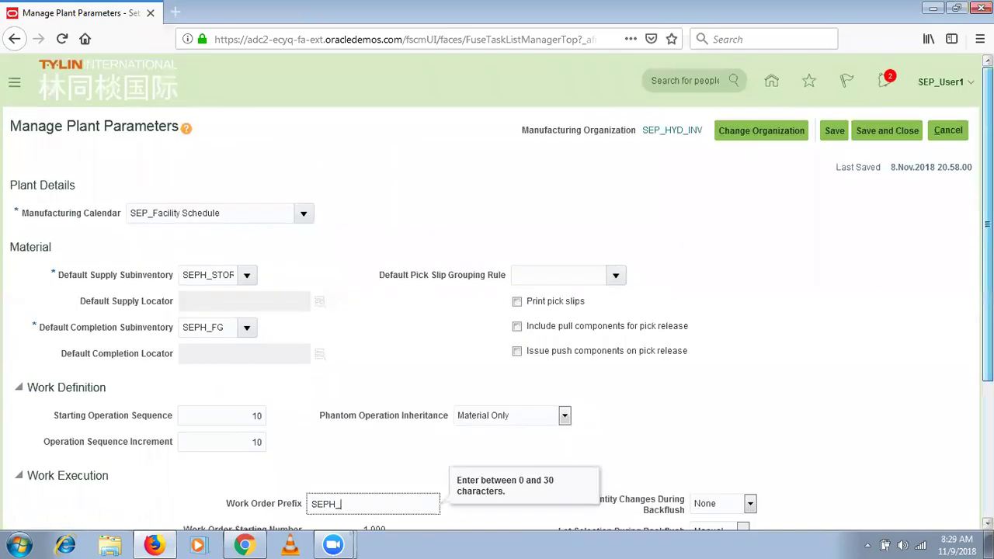
click(833, 130)
scroll(833, 130, down, 3)
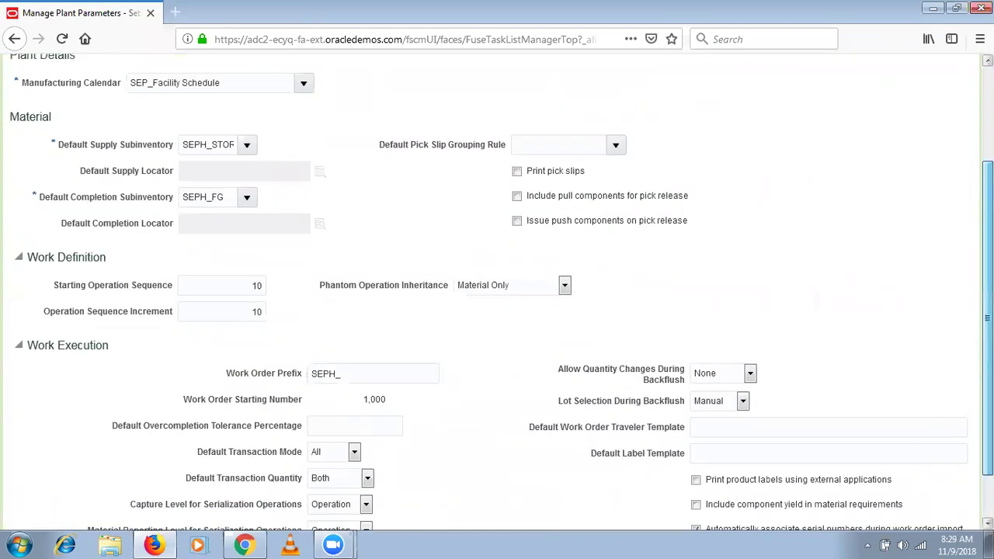
scroll(854, 136, up, 3)
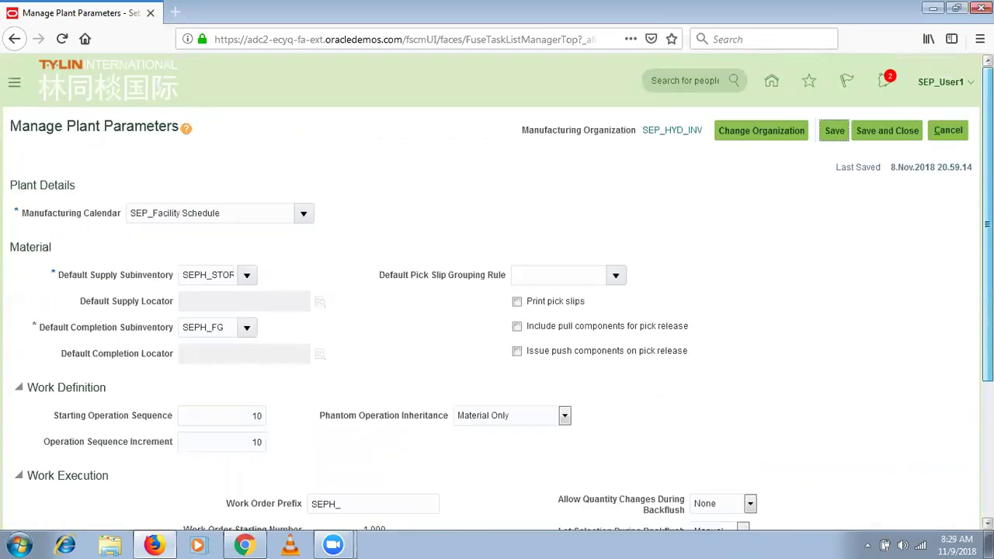
click(888, 132)
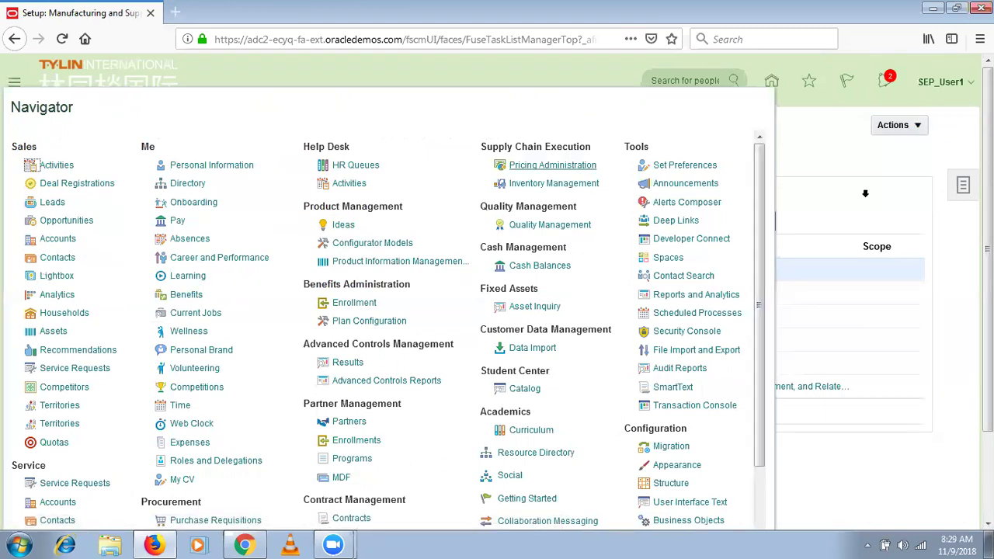
Close the Navigator to get back to the Manufacturing Master Data task list.
click(963, 312)
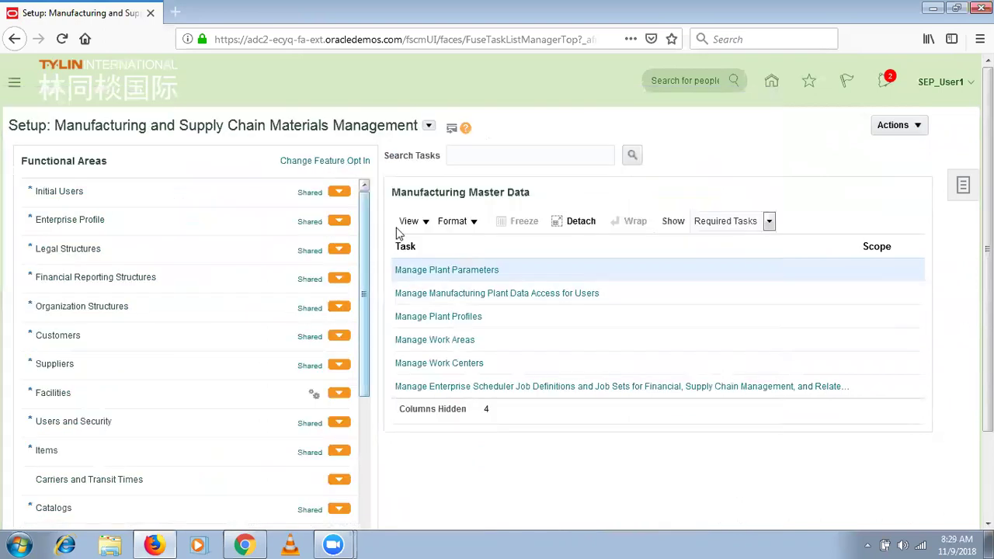
Open Manage Plant Parameters and load the parameters for organization SEP_BLR_INV.
click(472, 275)
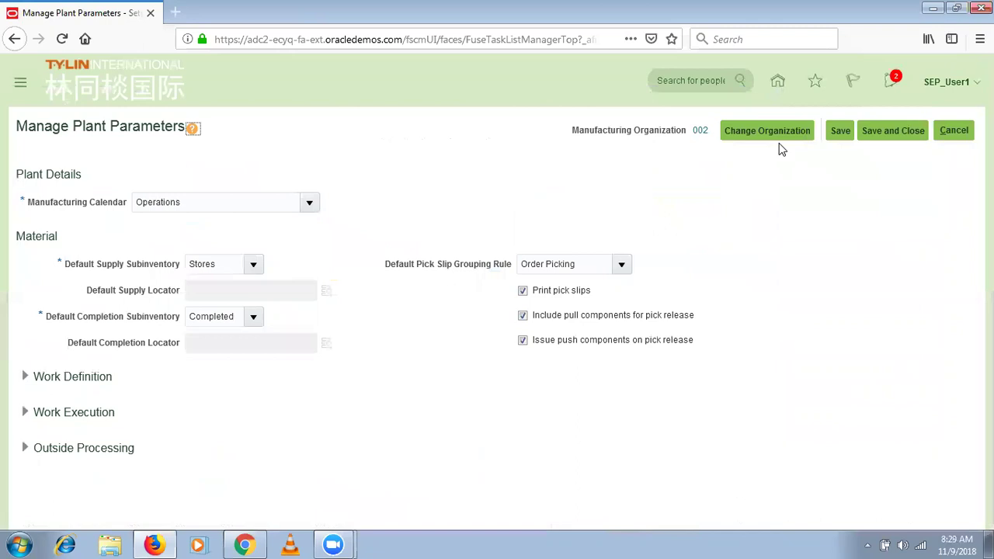
click(787, 132)
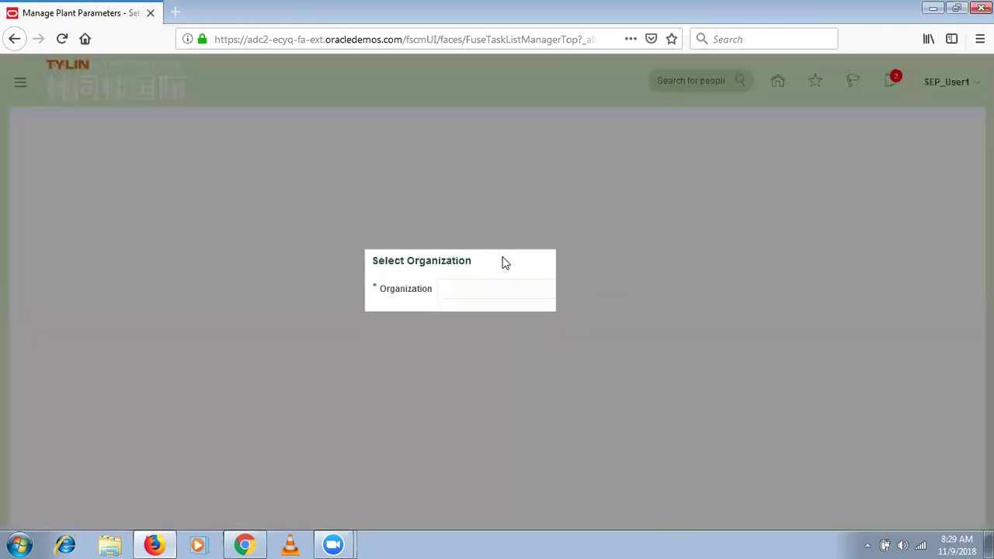
text(SEP_)
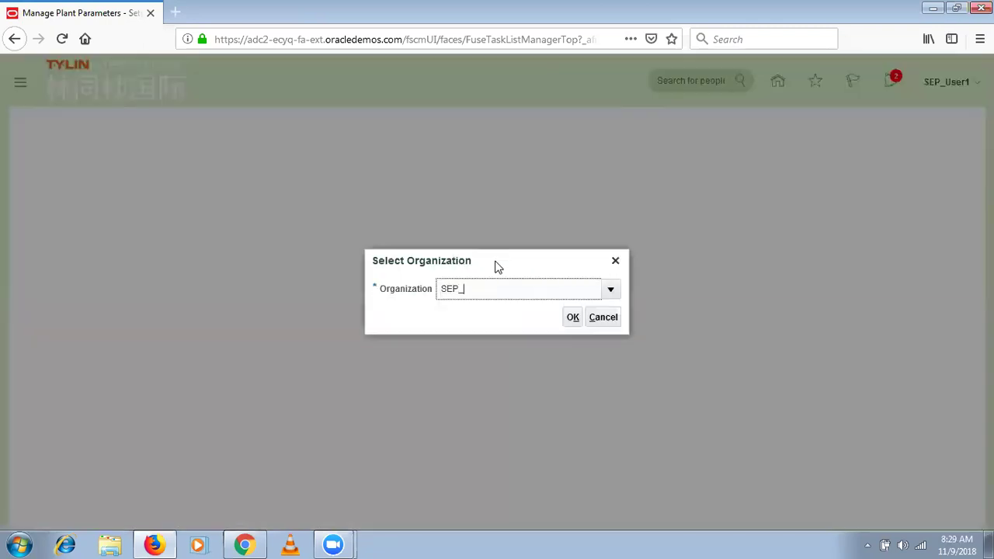
key(Tab)
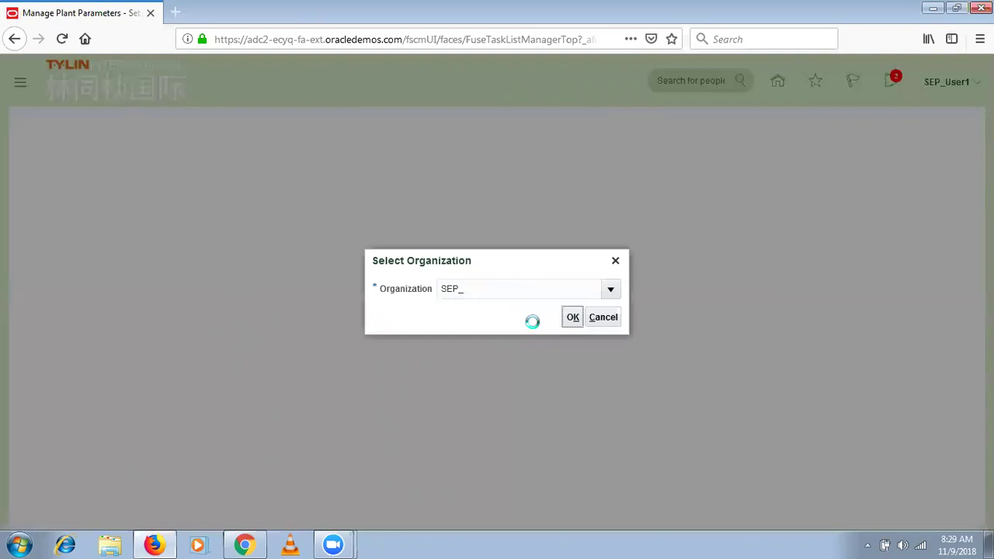
click(497, 378)
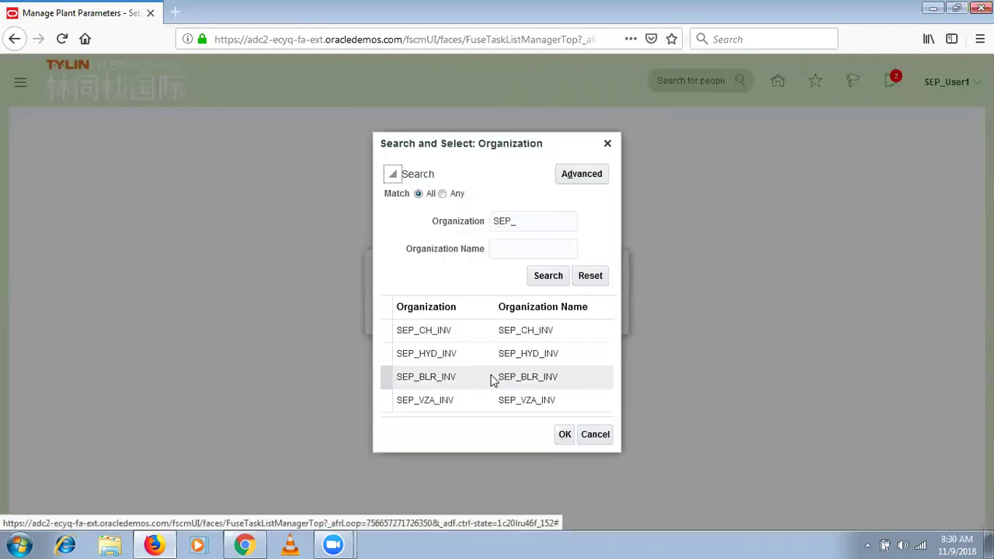
click(564, 434)
click(573, 317)
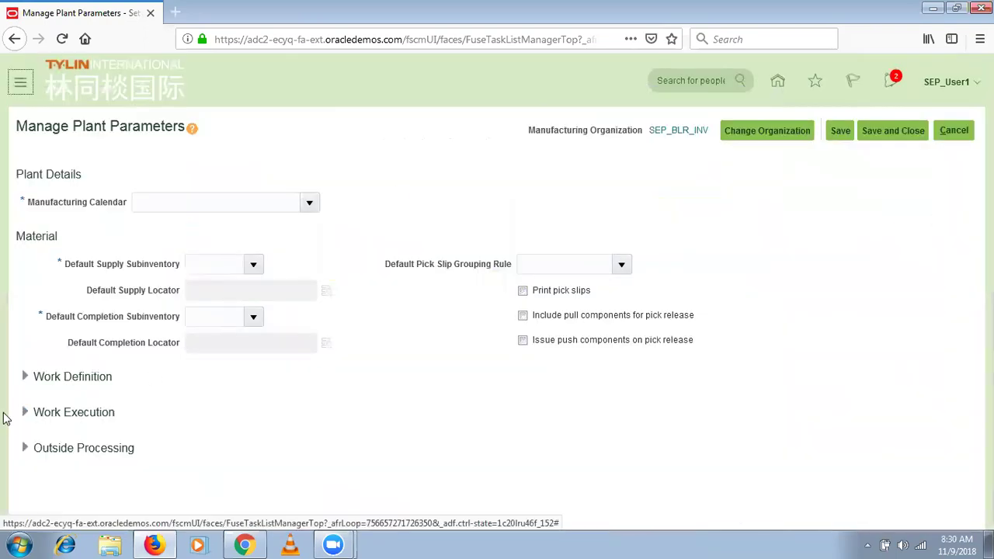
Review the Work Execution work order starting number, then cancel without saving.
click(18, 412)
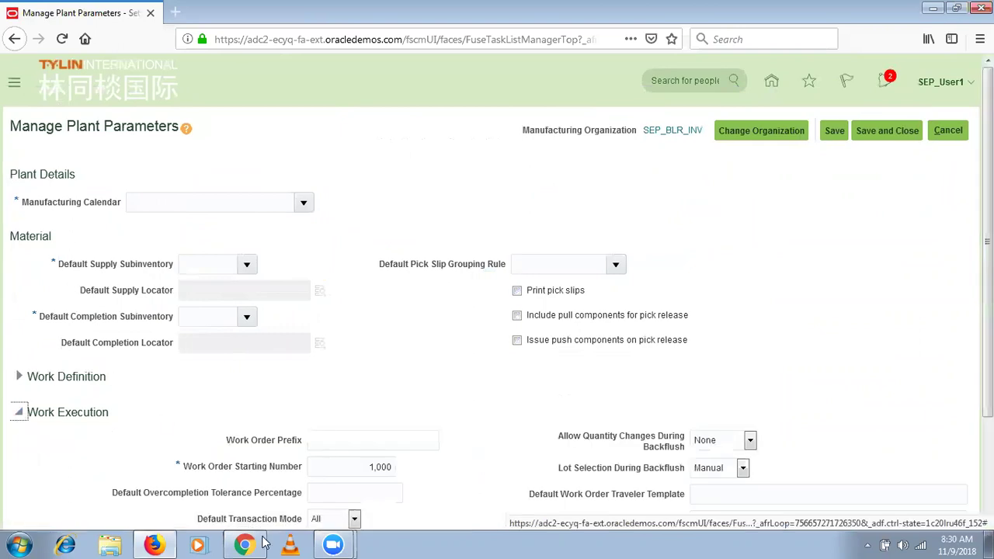
click(367, 468)
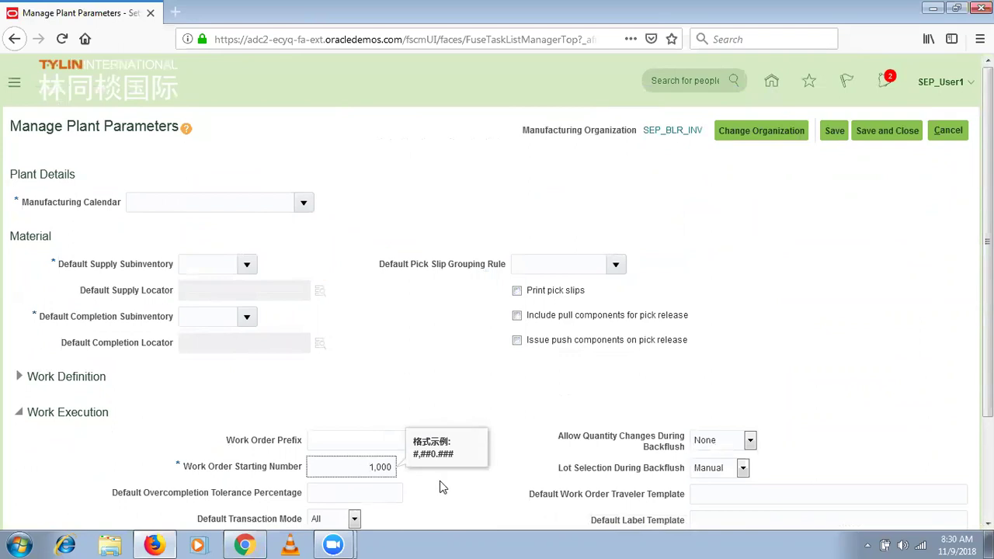
click(946, 130)
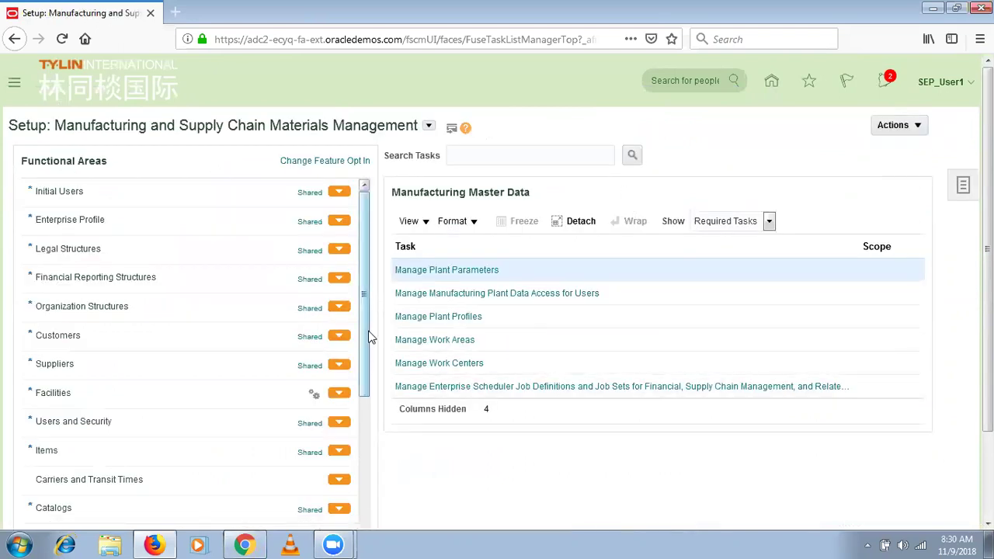
Visit the Work Execution work area from the Navigator, then go to Setup and Maintenance.
click(13, 86)
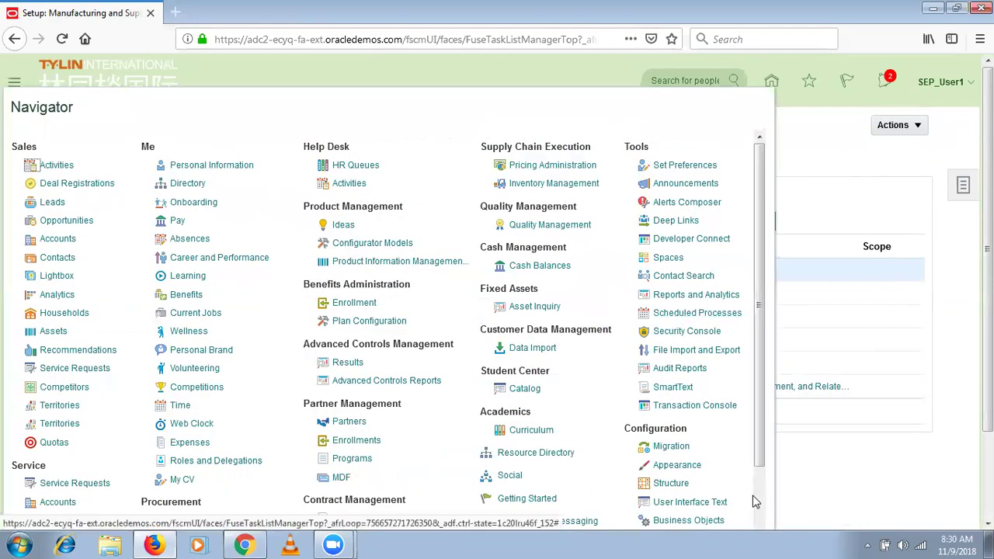
scroll(590, 482, down, 3)
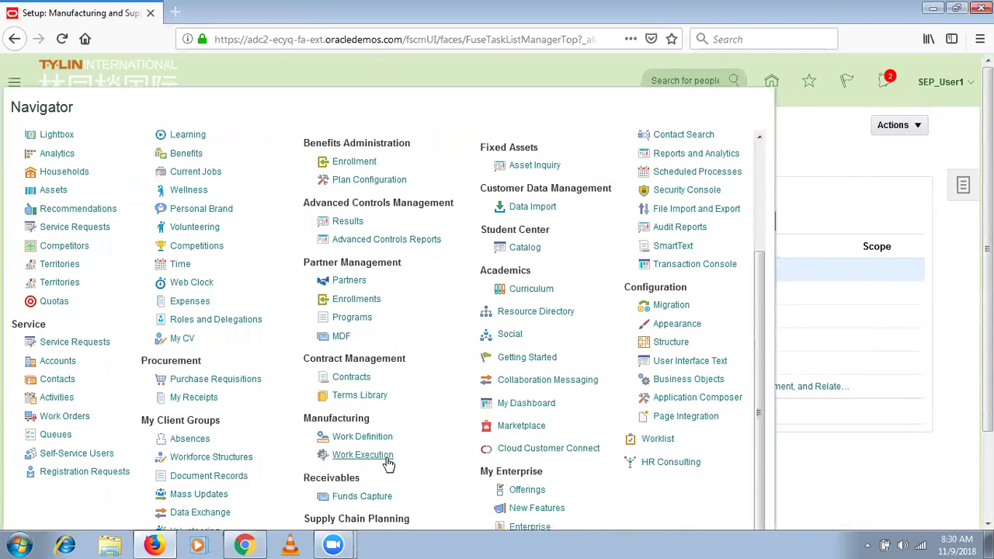
click(388, 458)
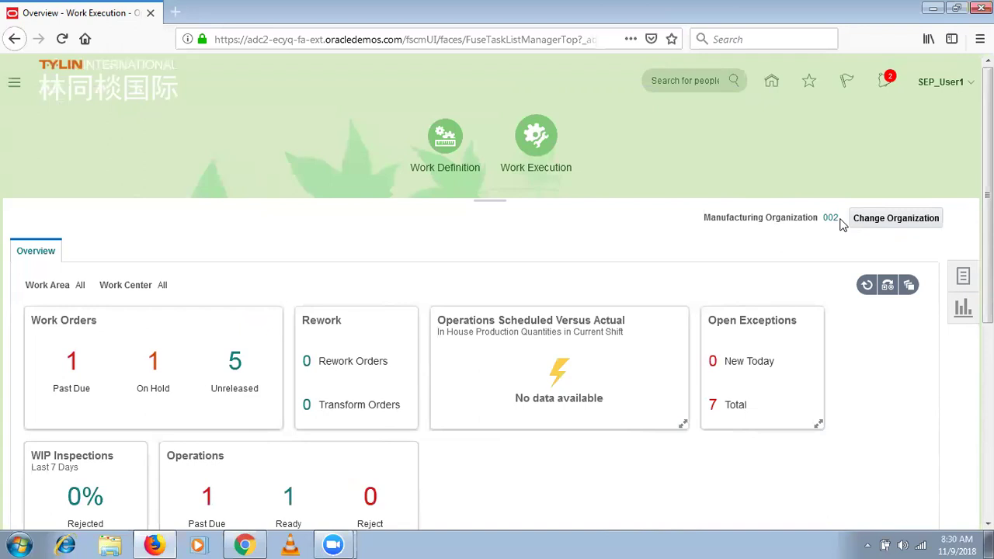
click(941, 82)
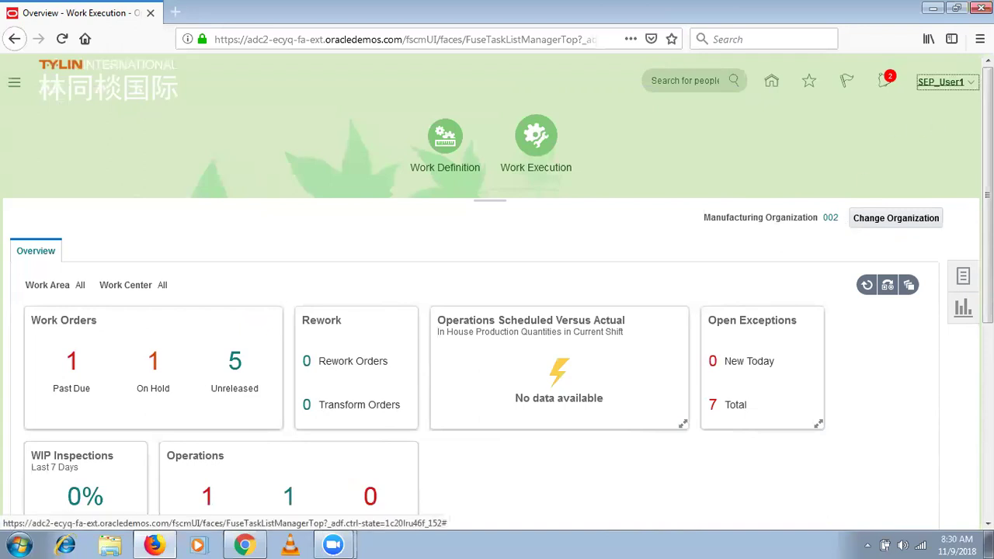
click(808, 257)
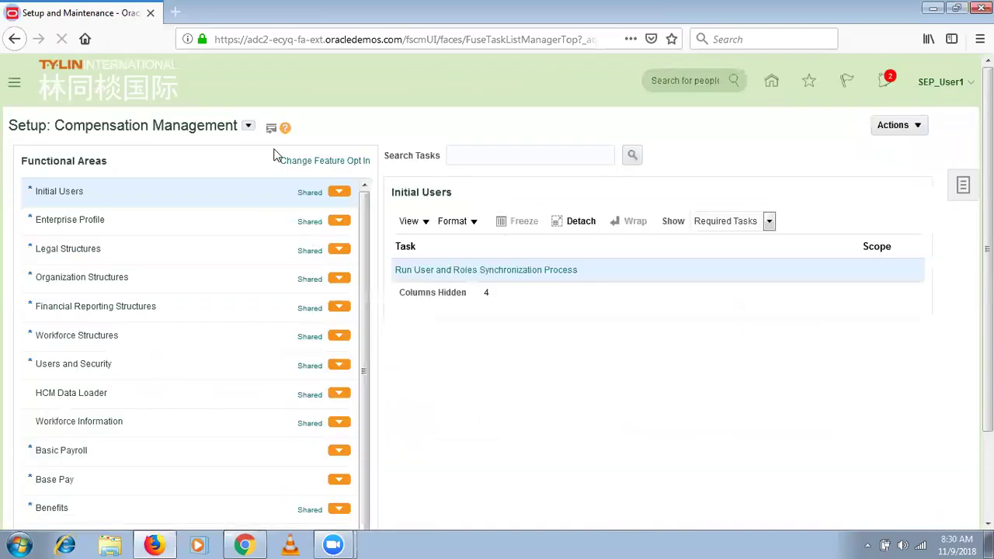
Switch to the Manufacturing and Supply Chain Materials Management offering and select Manufacturing Master Data.
click(248, 128)
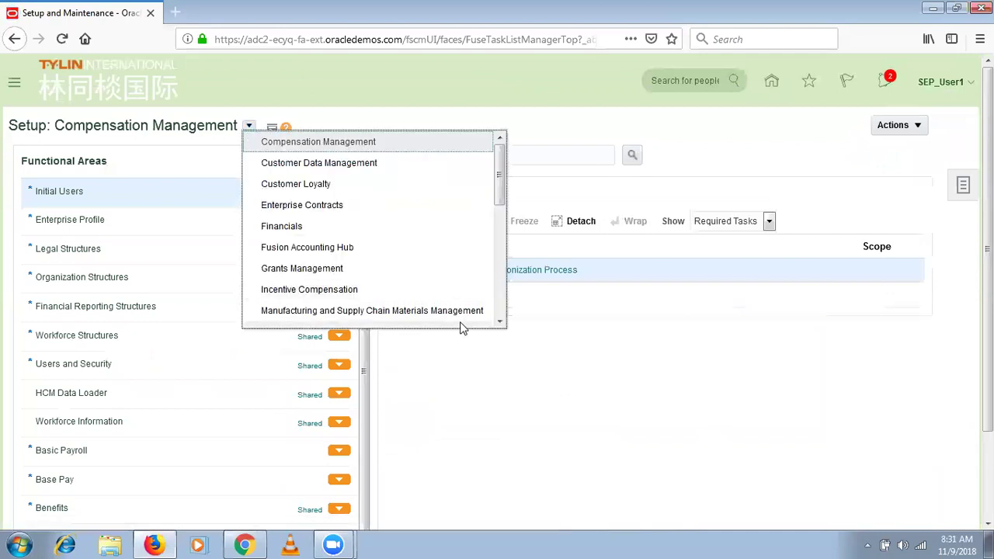
click(468, 311)
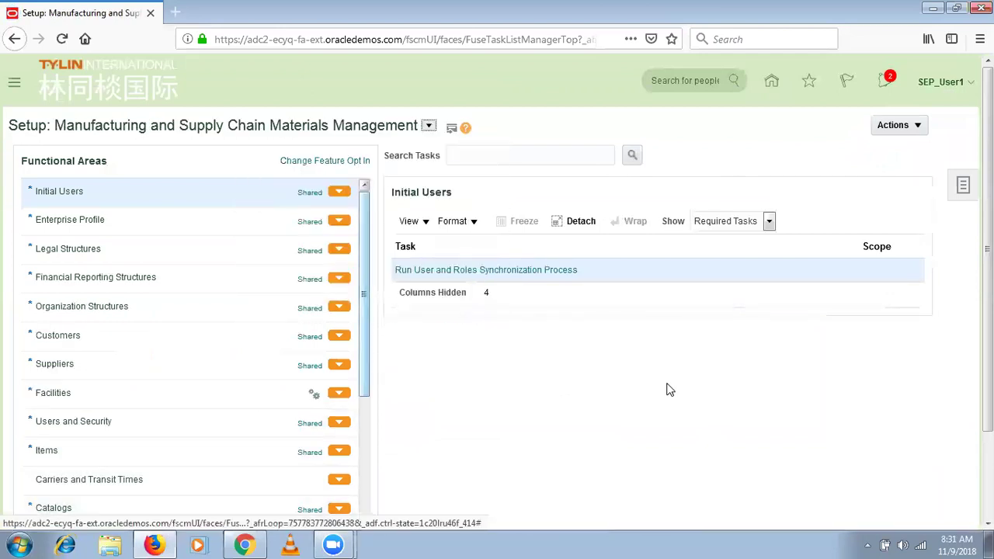
scroll(388, 427, down, 3)
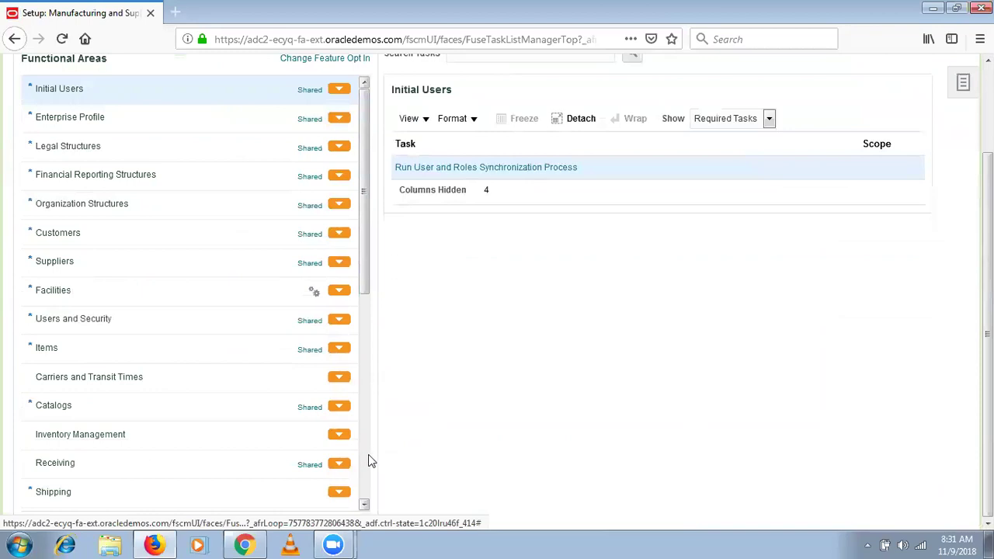
scroll(370, 465, down, 8)
click(107, 268)
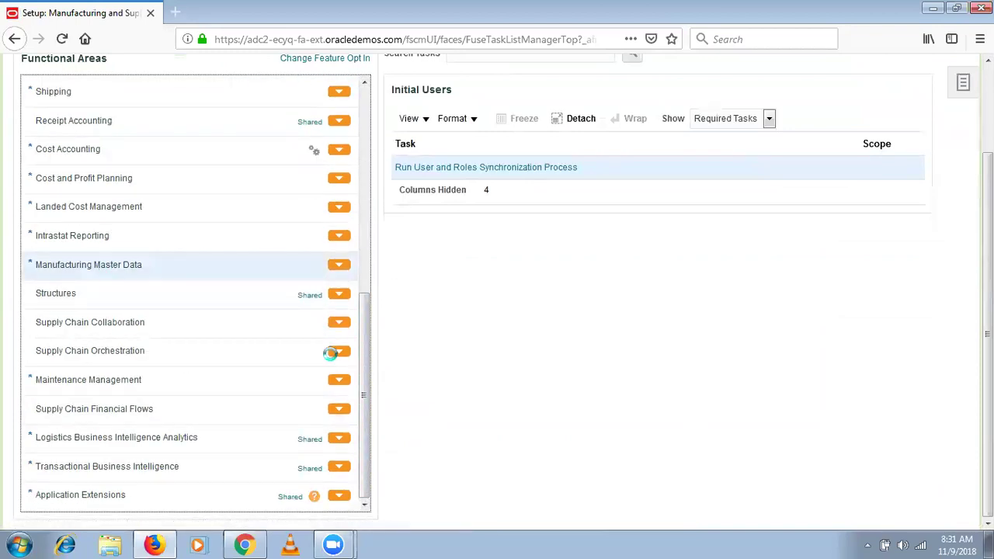
Open Manage Plant Profiles and edit the RCS_DEFAULT_MFG_PLANT_ORG profile.
scroll(497, 311, up, 2)
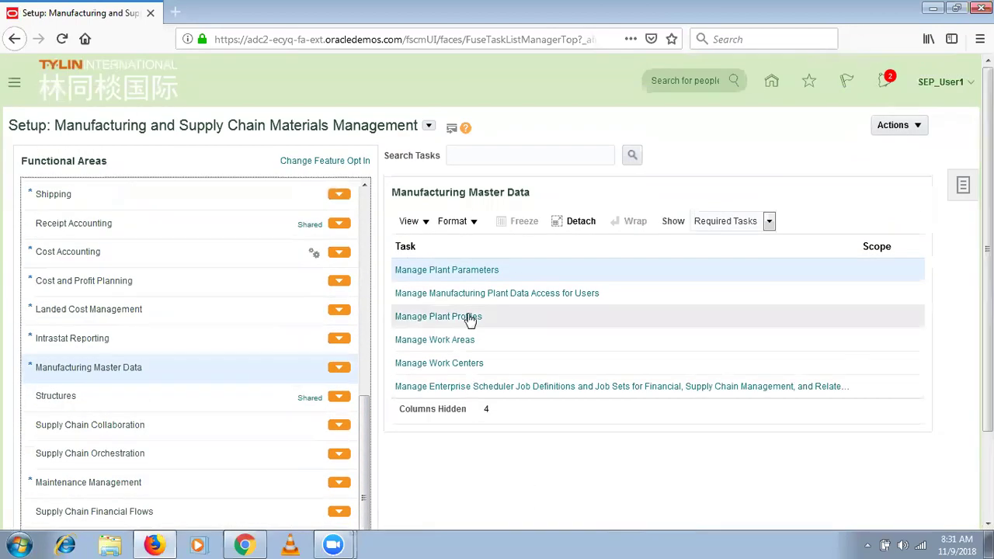
click(461, 318)
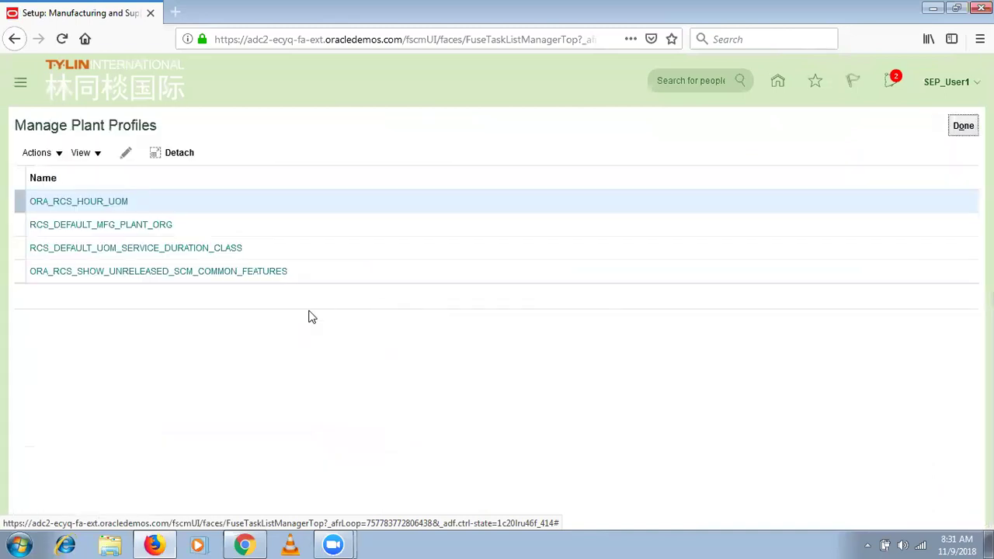
click(193, 227)
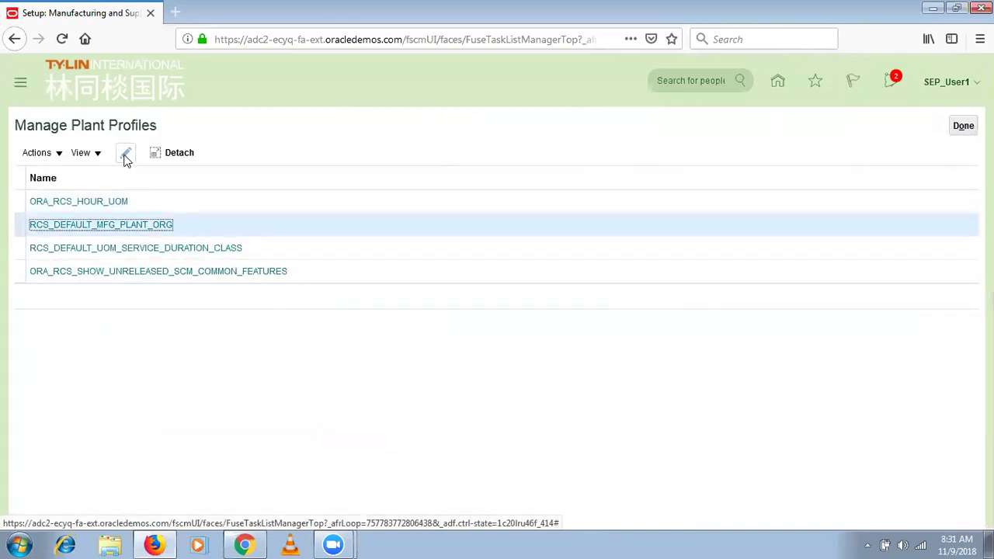
click(126, 154)
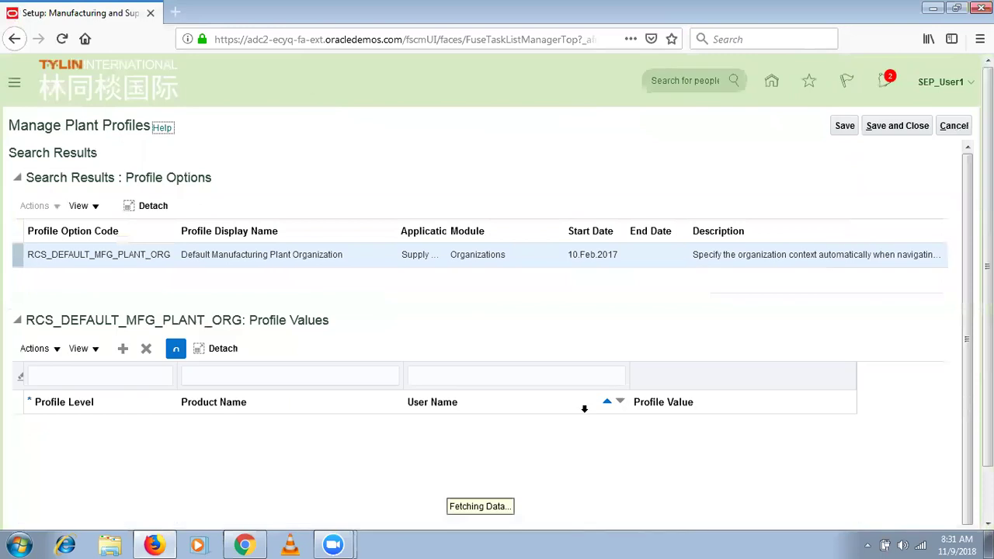
Add a new profile value row at the User level.
drag(987, 256, 987, 308)
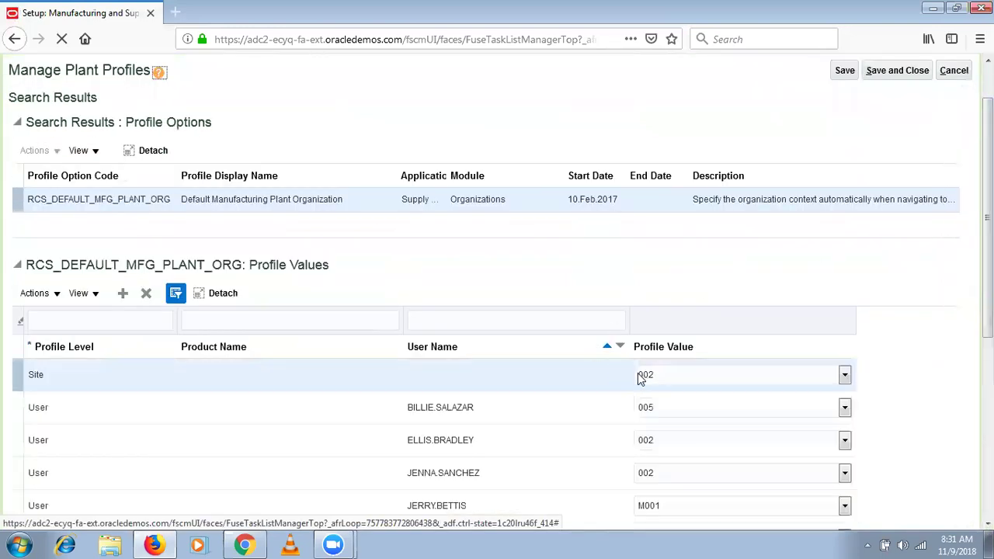
click(599, 371)
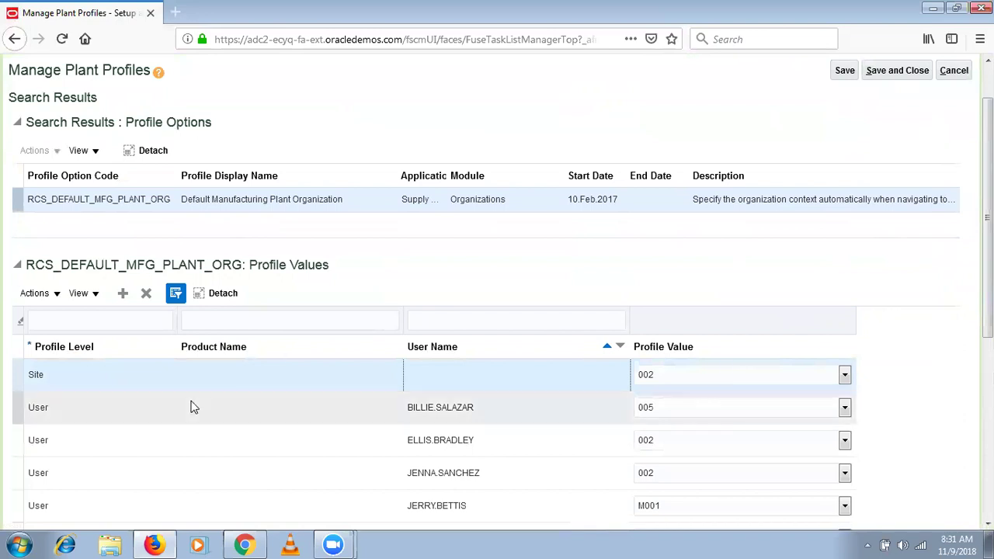
click(122, 293)
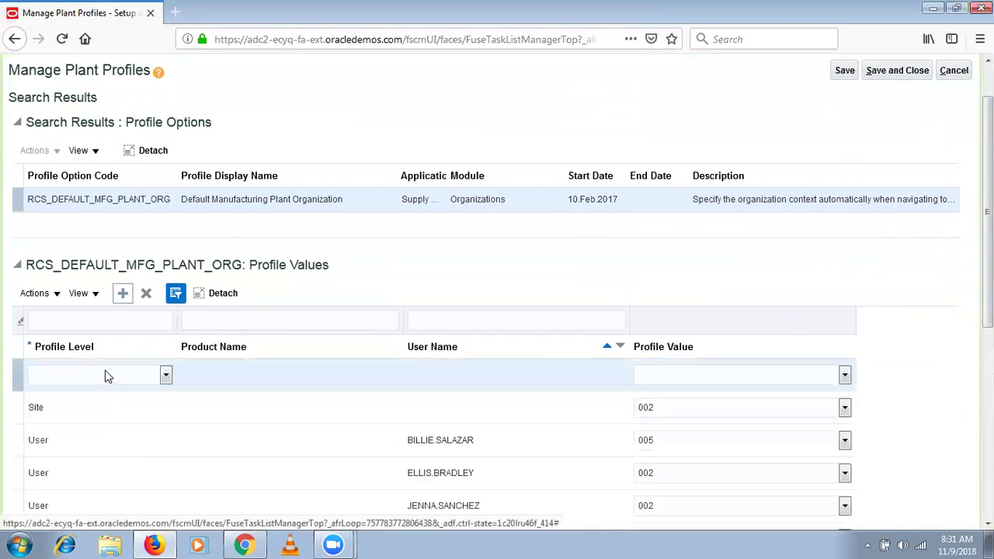
click(104, 375)
click(89, 427)
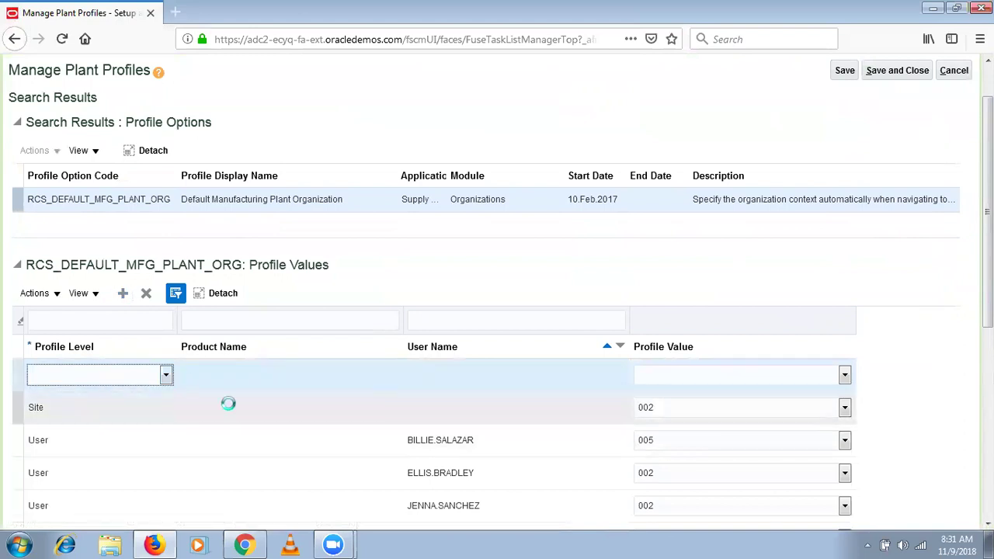
Search for the demo user and assign them to the new row.
click(440, 377)
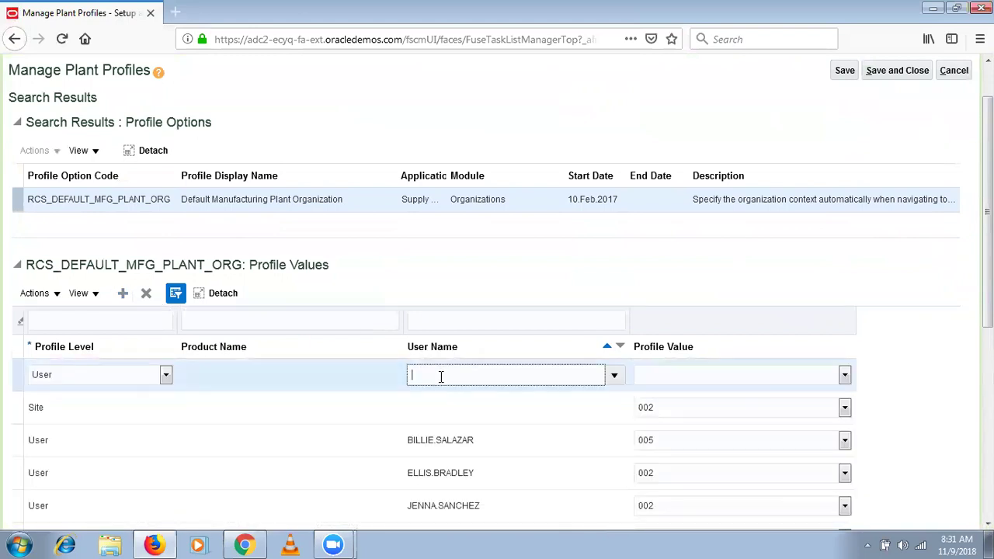
click(614, 376)
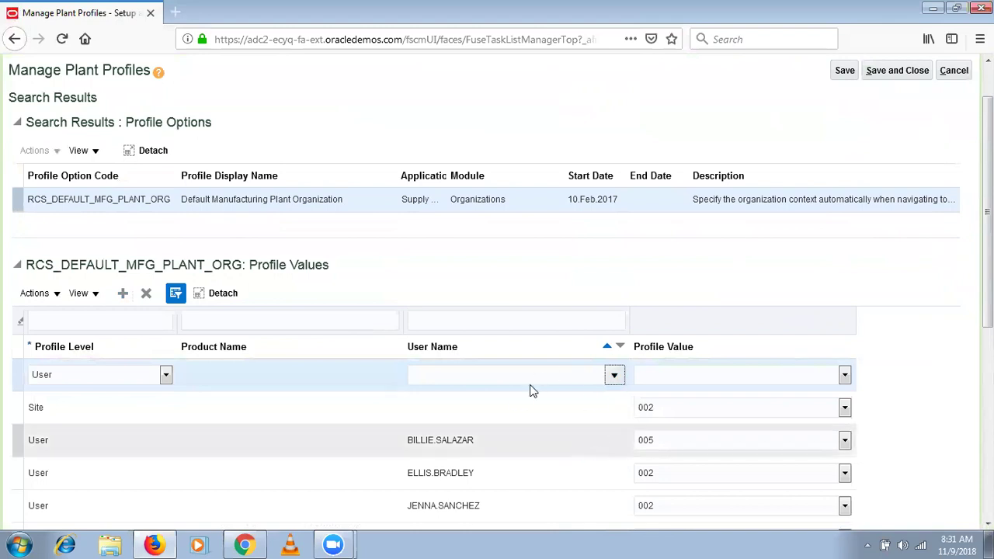
click(425, 361)
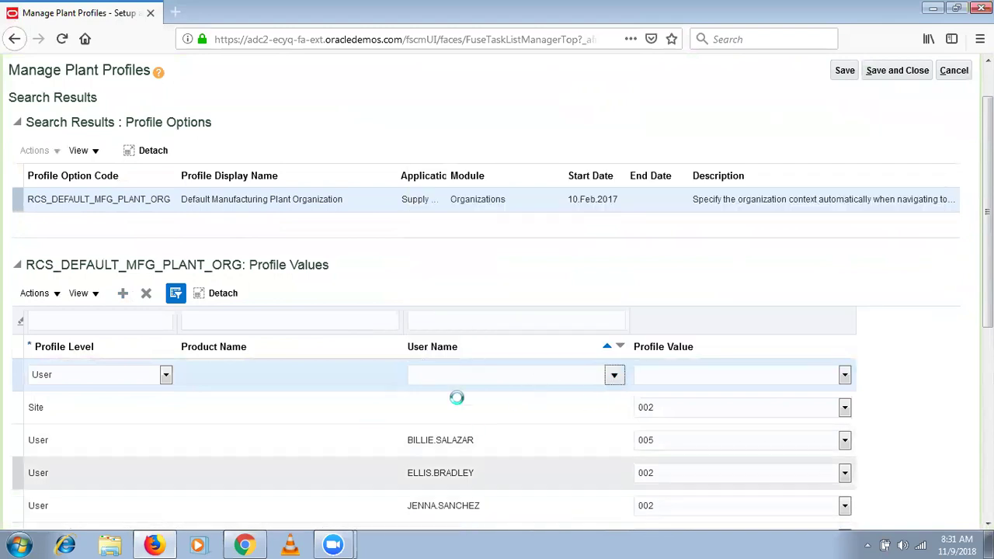
click(331, 266)
text(SEP_User1)
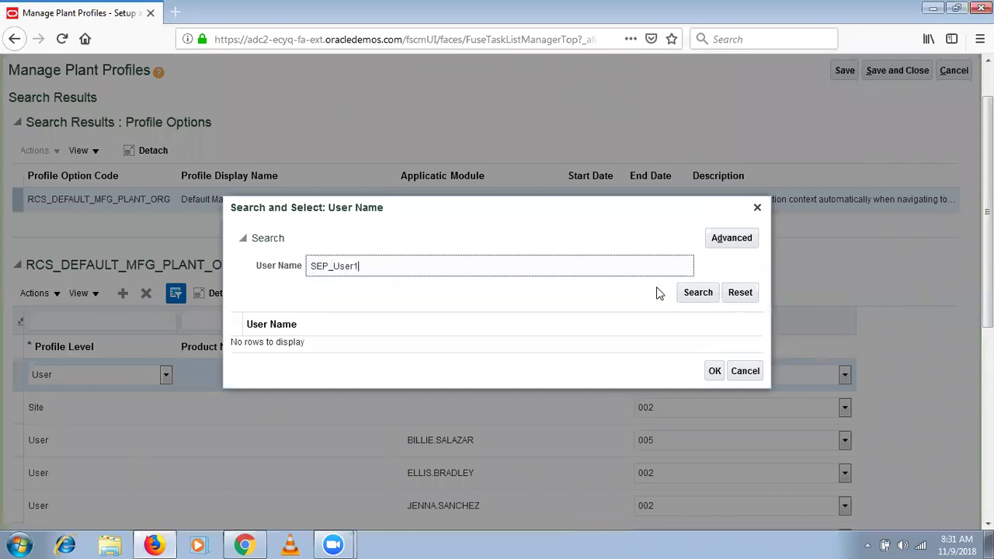
click(699, 295)
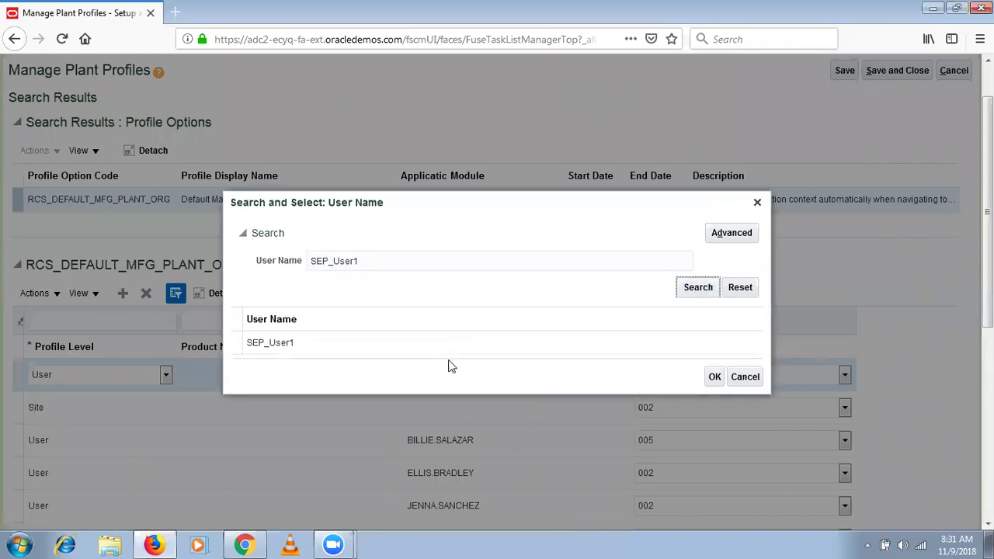
click(468, 352)
click(714, 378)
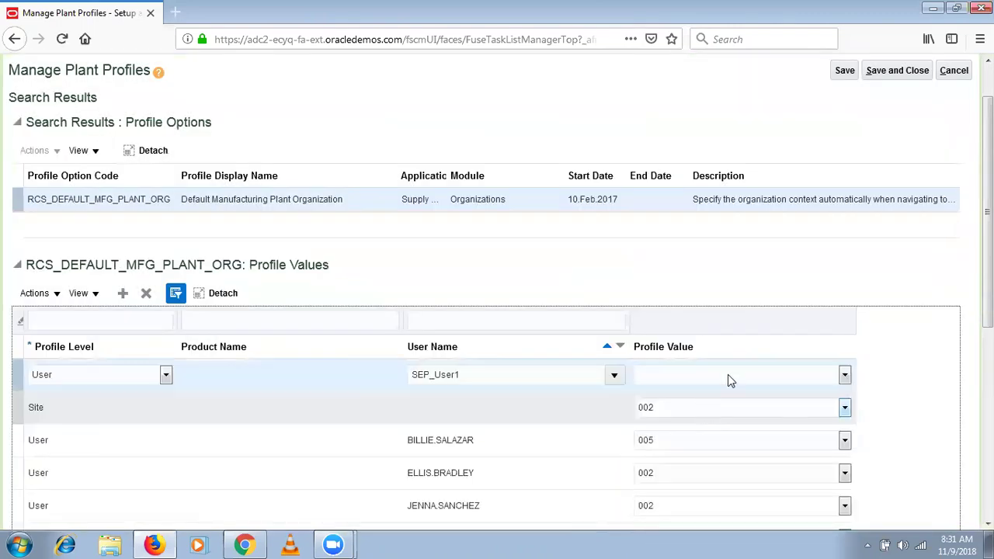
Set the row's profile value to SEP_HYD_INV, then save and close.
click(727, 374)
key(s)
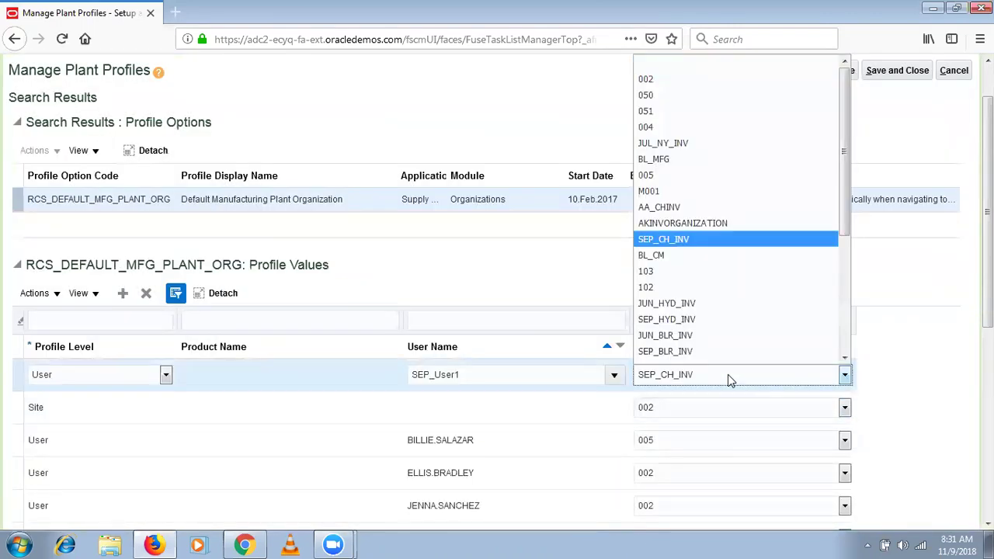
key(Down)
key(Down)
key(Down)
key(Down)
key(Down)
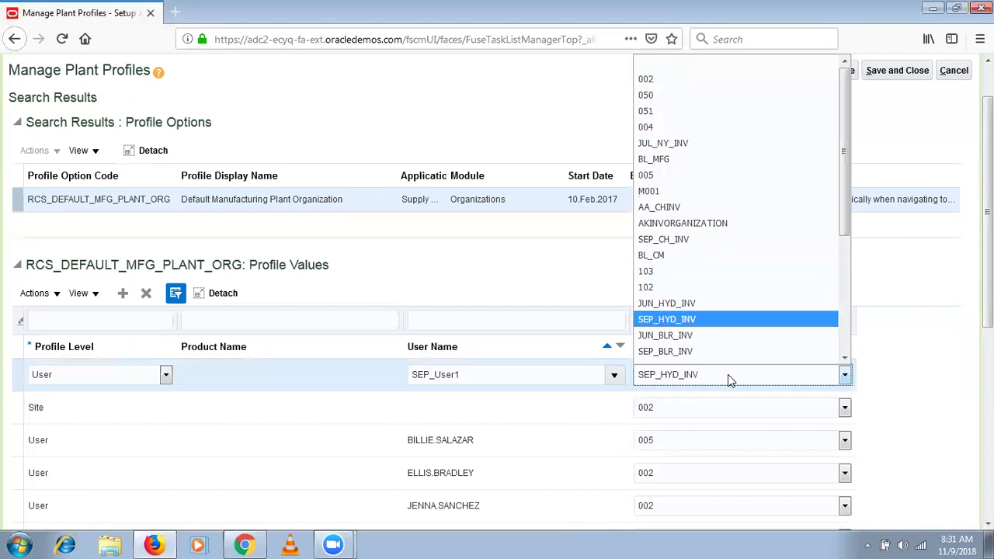
key(Return)
click(840, 78)
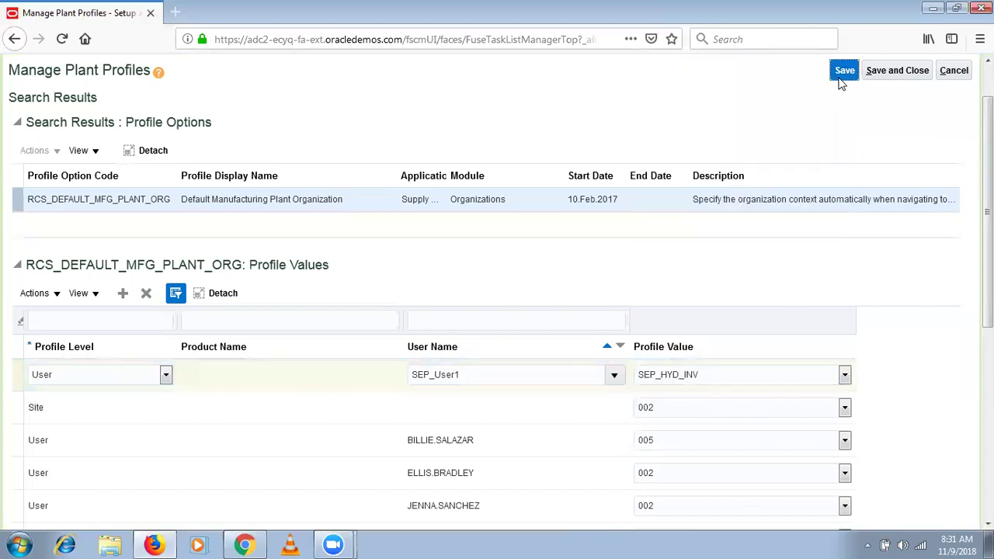
click(913, 71)
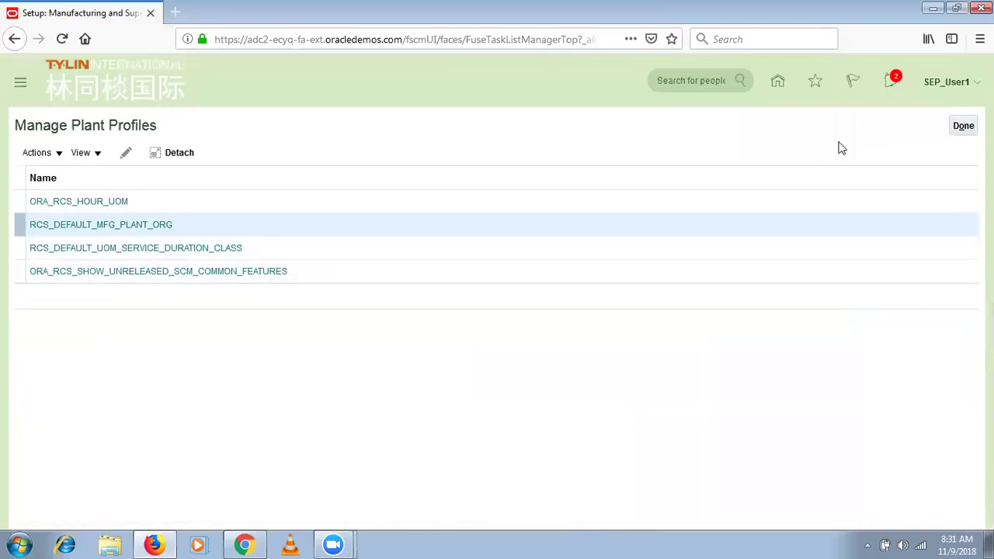
Finish the plant profile setup and sign out of the application.
click(963, 125)
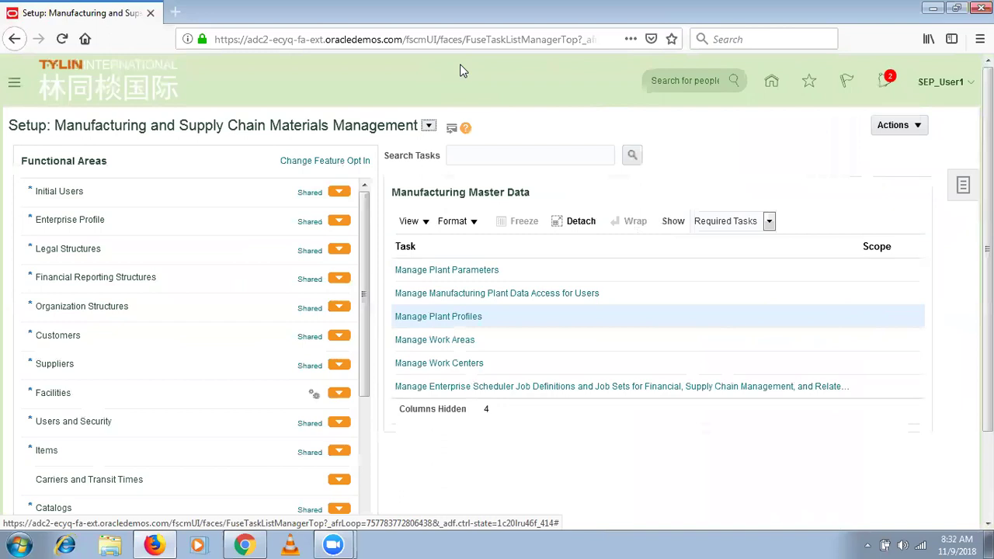
click(940, 82)
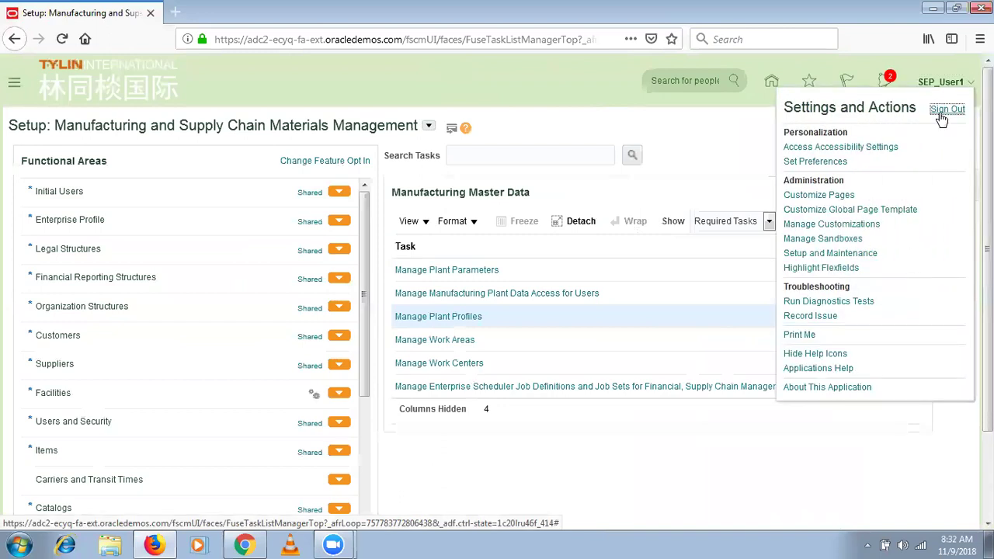
click(466, 317)
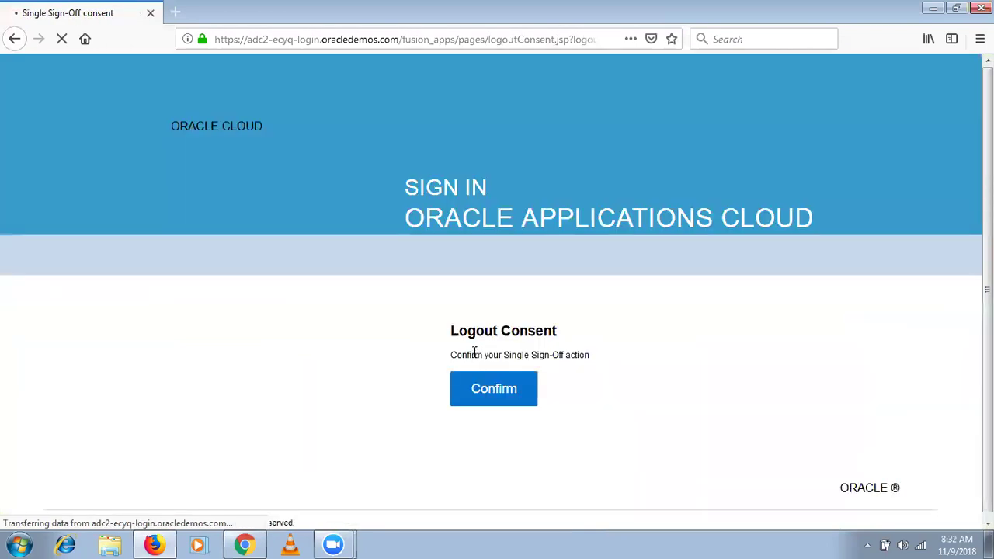
click(486, 396)
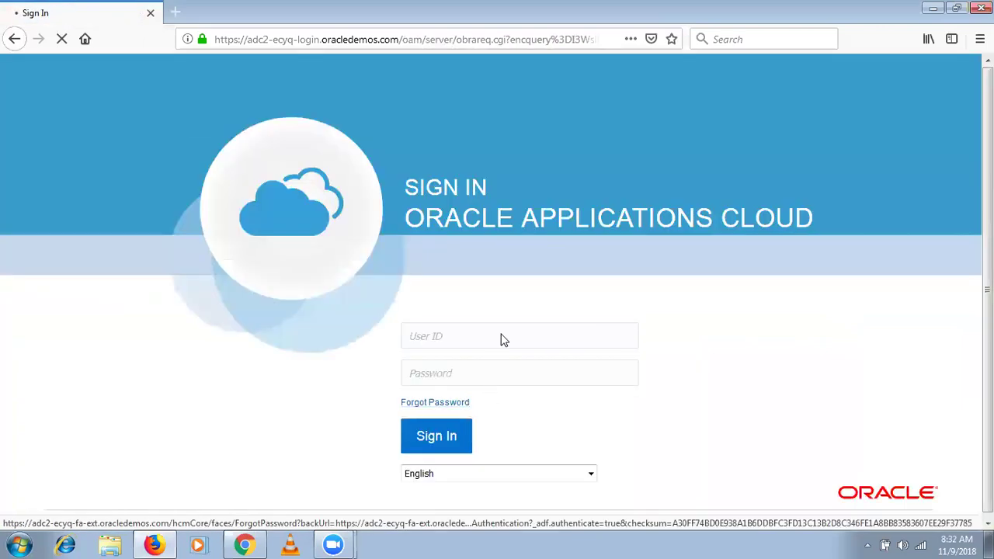
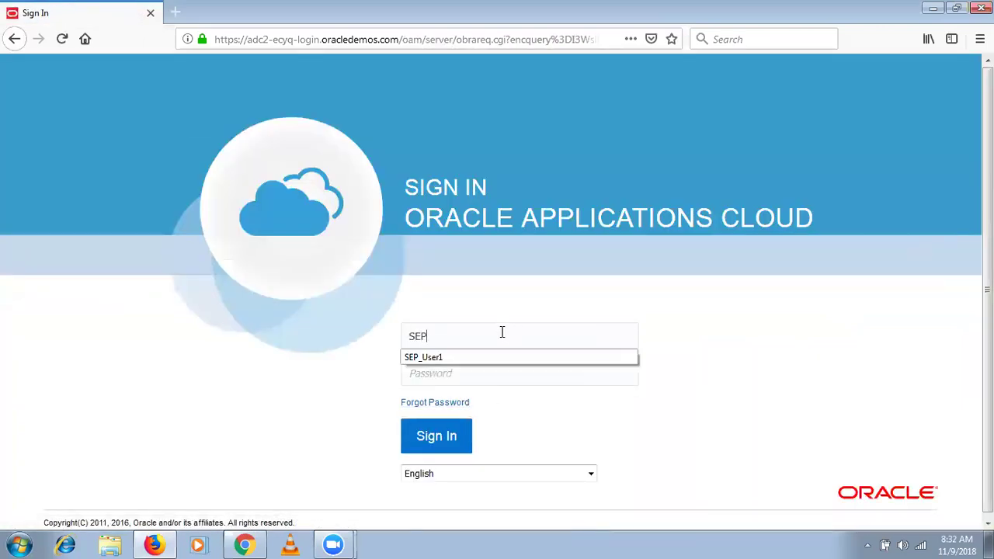
Sign back in with the user ID and password, declining to save the login.
key(Down)
key(Tab)
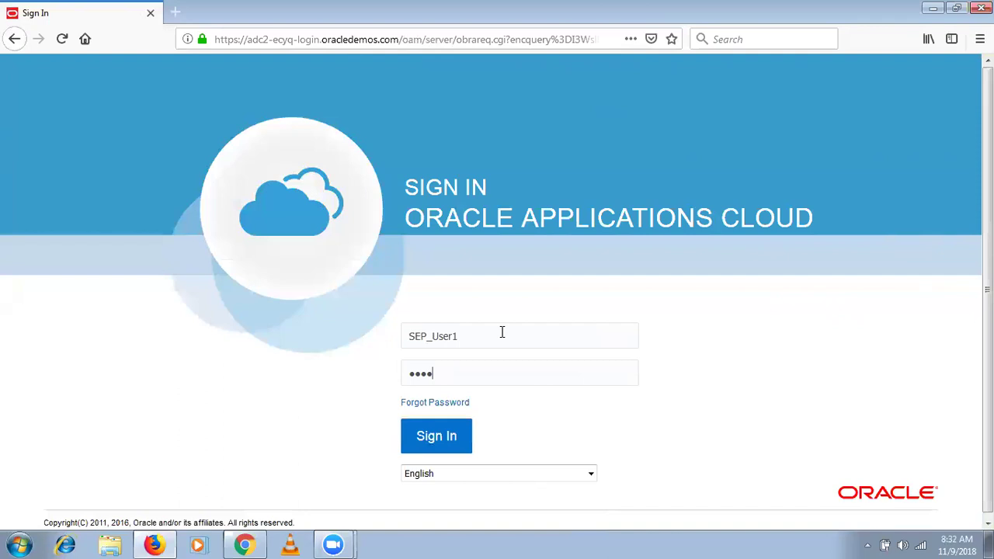
key(Return)
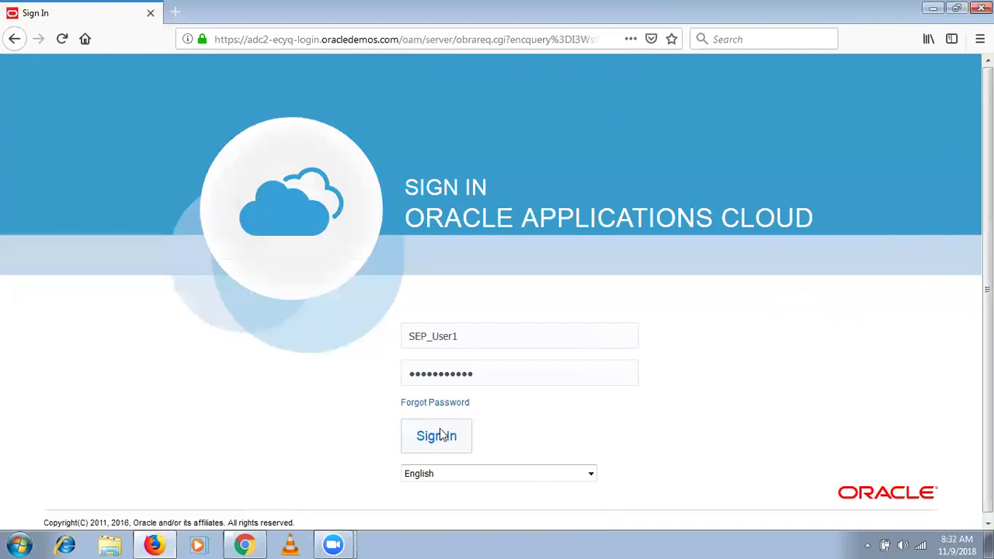
click(371, 166)
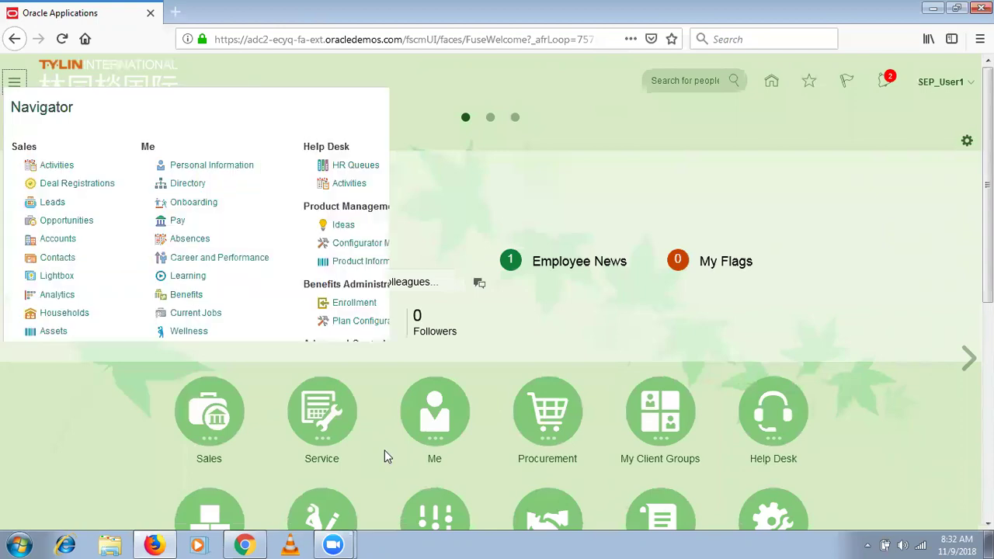
Open the Work Execution work area and check the SEP_HYD_INV organization details.
scroll(757, 509, down, 3)
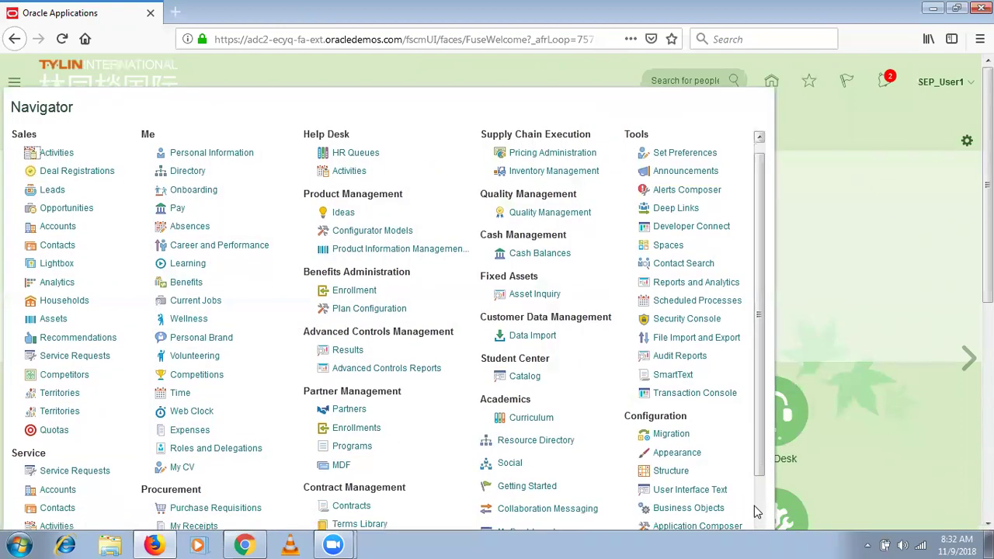
click(351, 458)
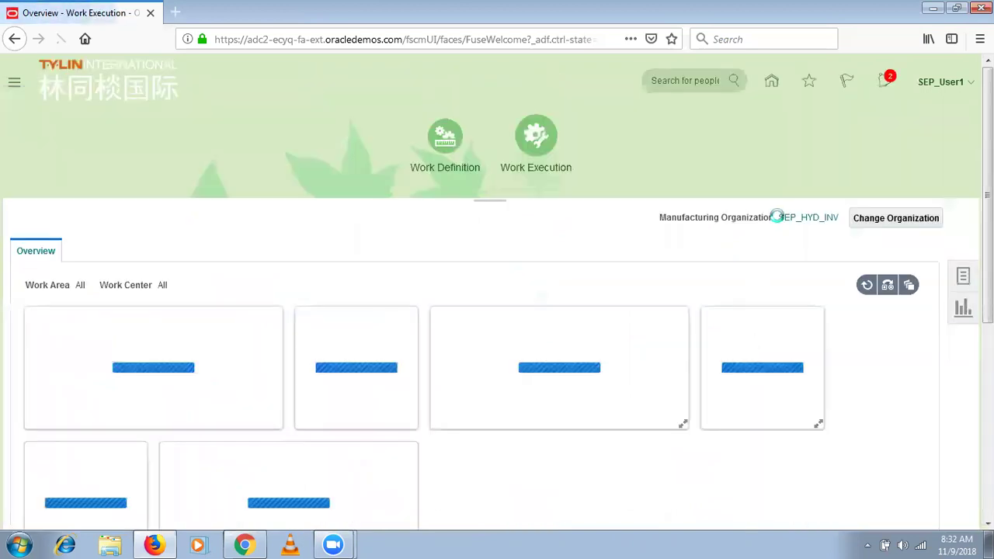
drag(779, 221, 852, 221)
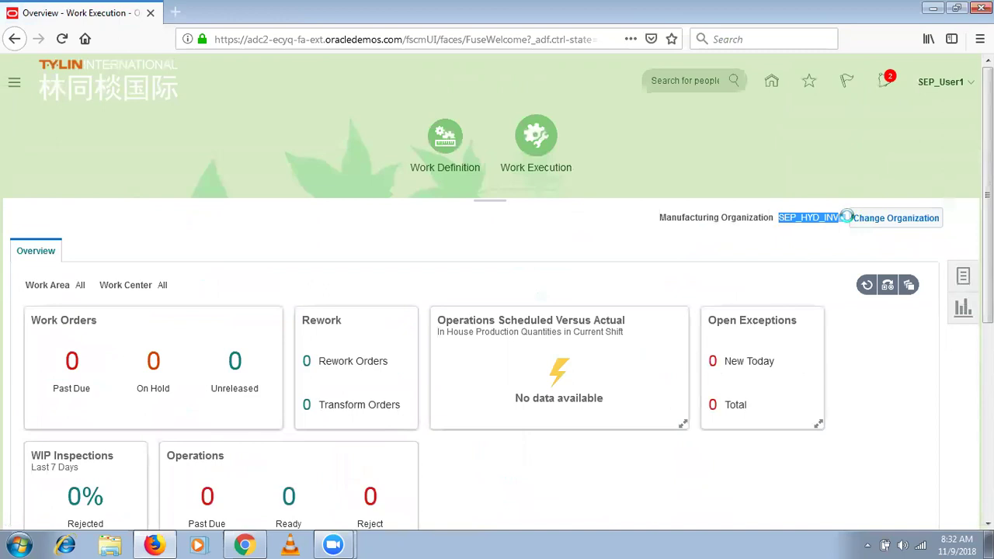
click(853, 219)
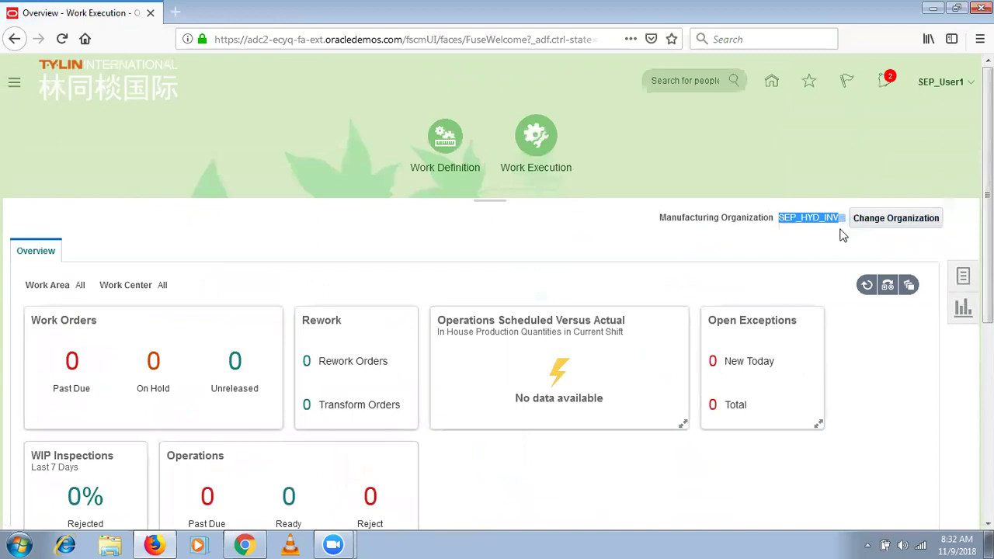
click(792, 222)
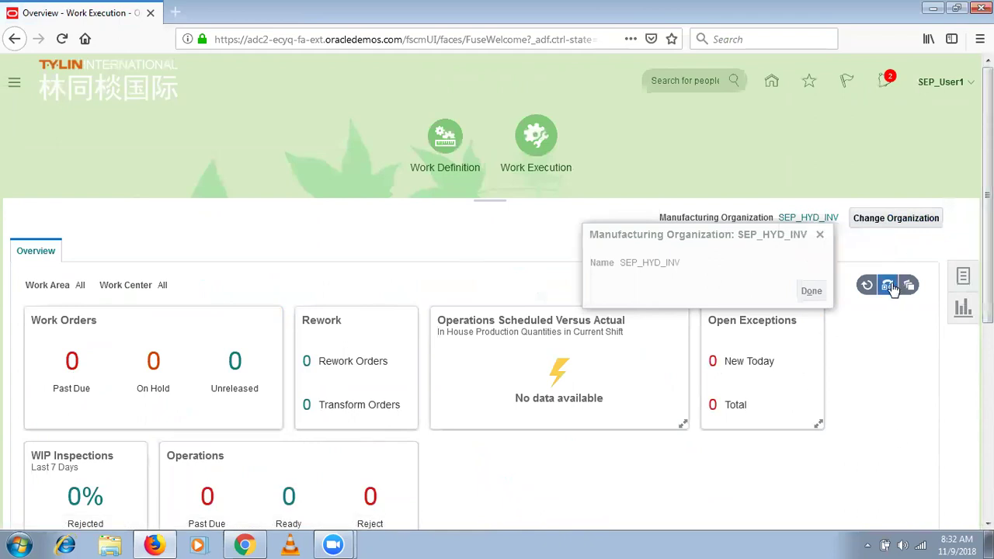
click(821, 233)
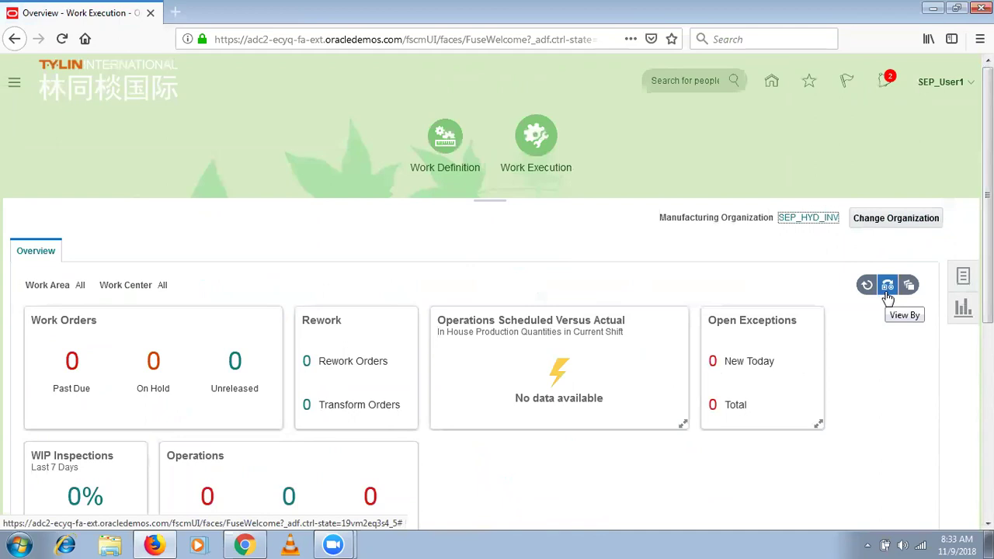
click(962, 278)
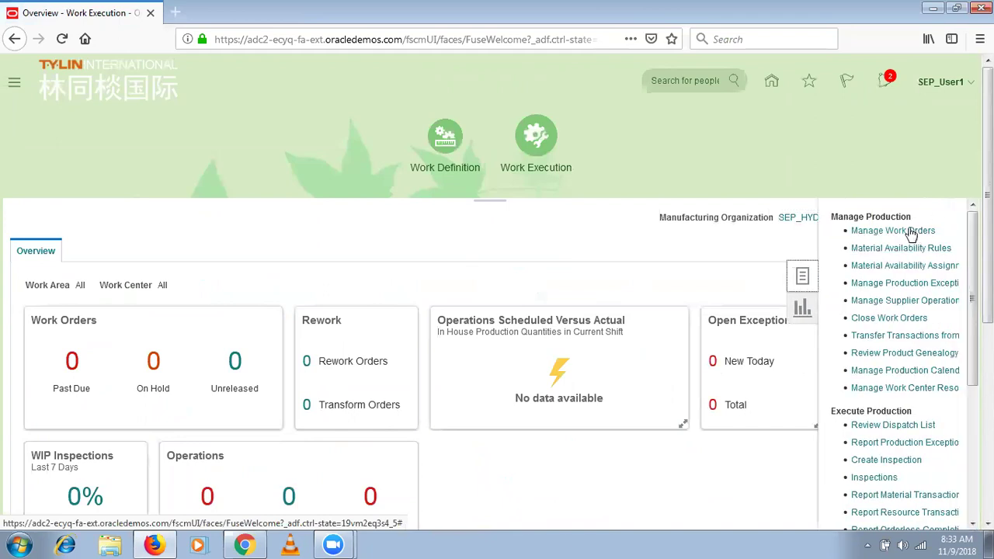
drag(910, 217, 844, 217)
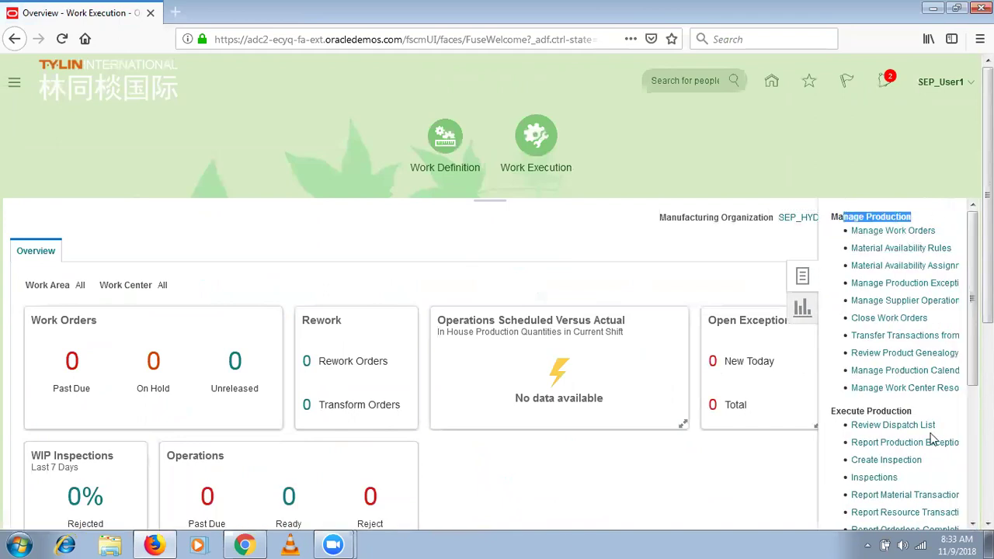
drag(915, 417, 829, 418)
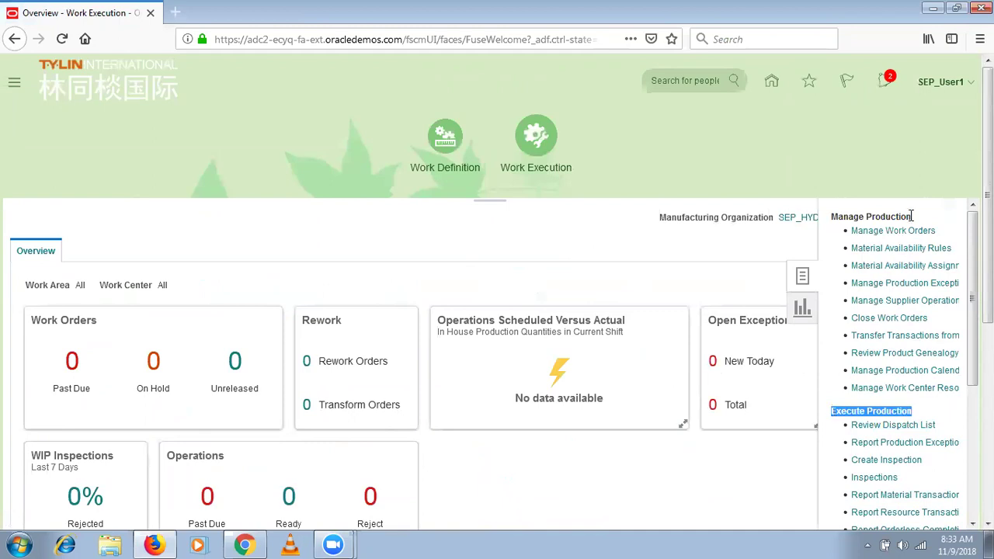
scroll(893, 365, down, 5)
scroll(893, 365, up, 5)
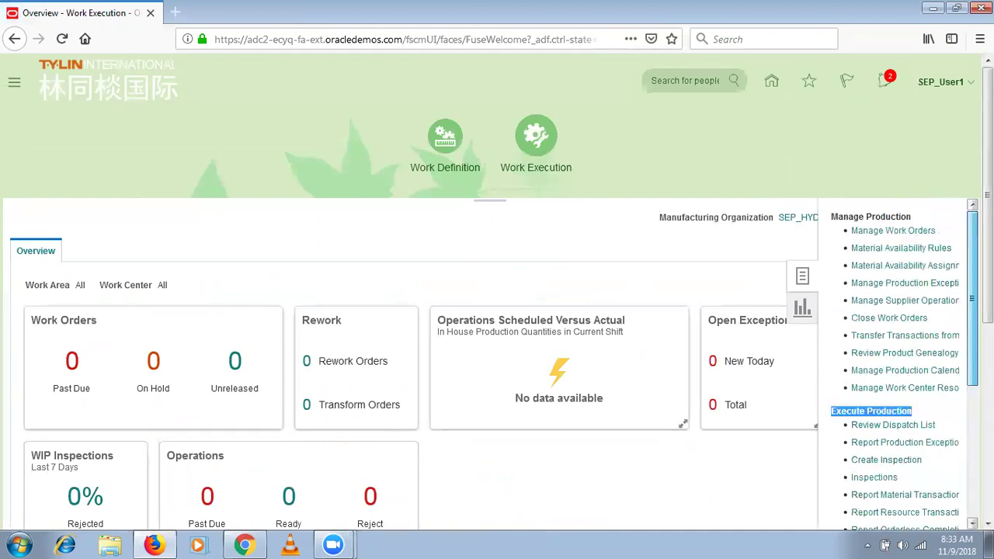
click(912, 233)
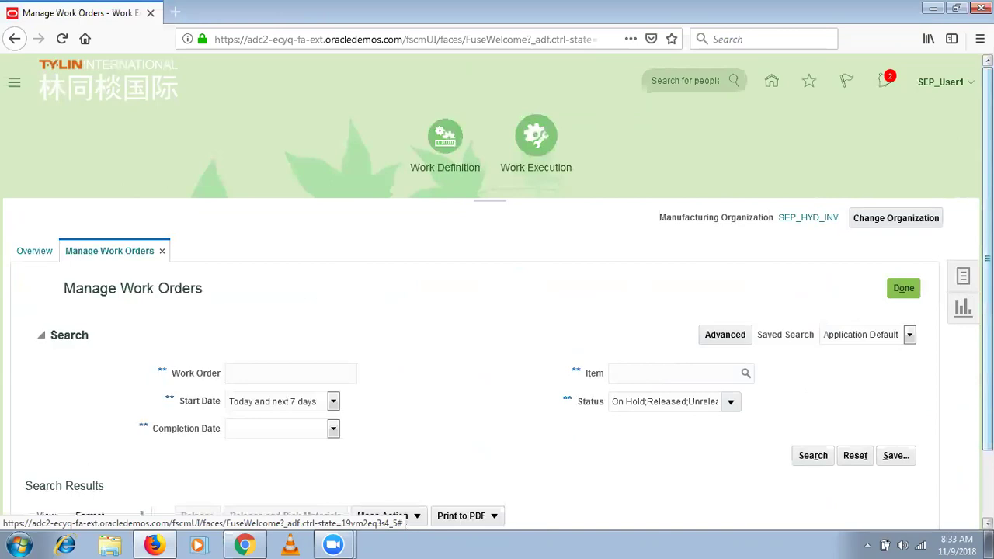
scroll(497, 311, down, 2)
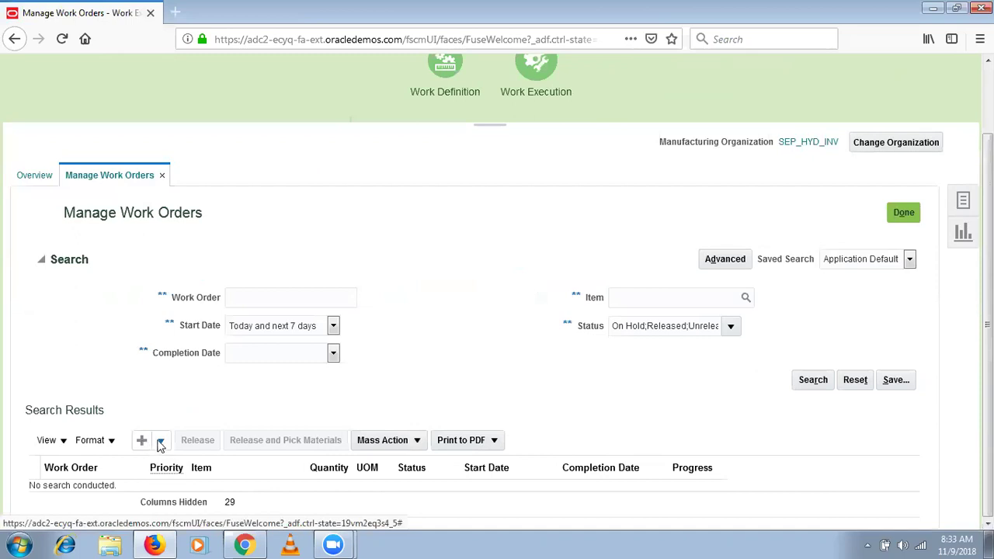
click(161, 441)
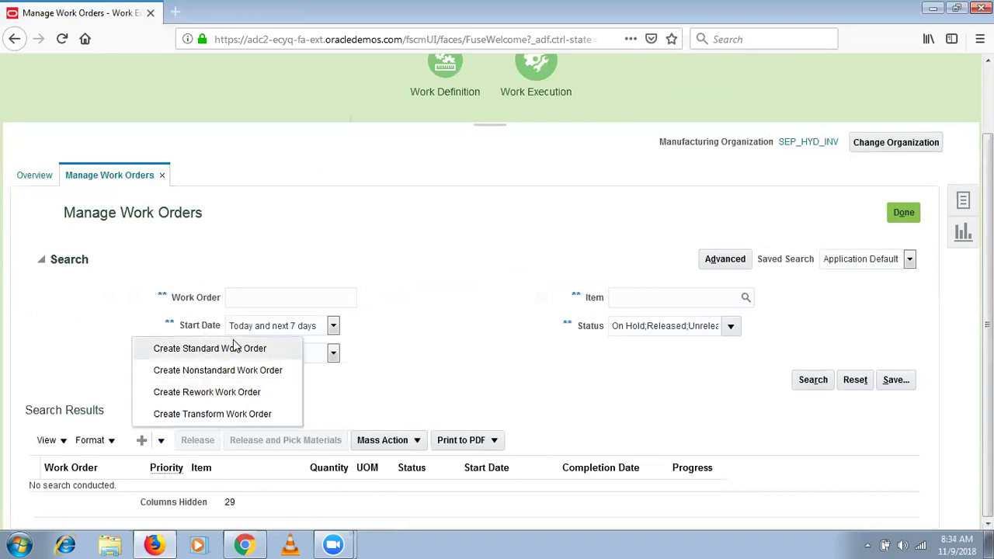
click(94, 388)
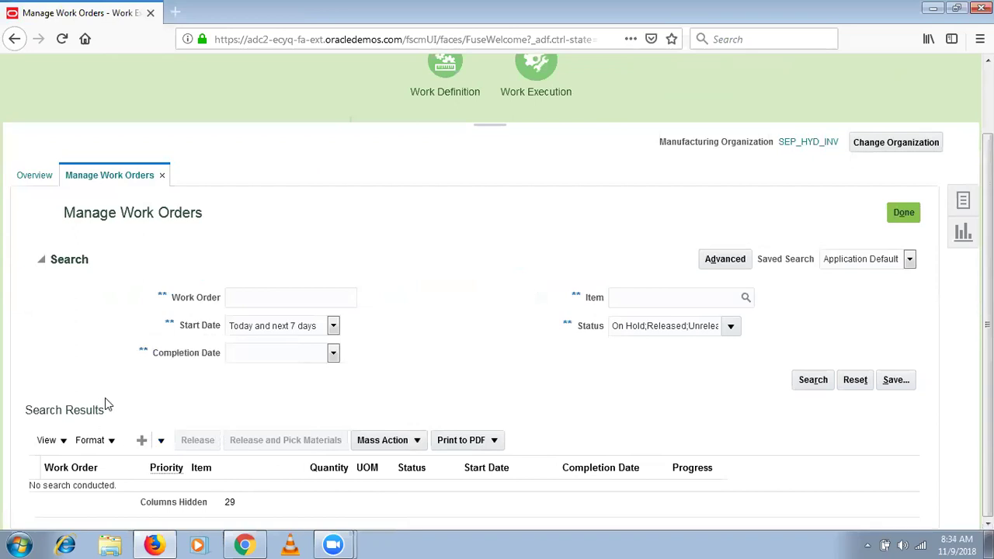
Create a standard work order for item SEP_Asus Laptop, quantity 5, and save it for editing.
click(138, 444)
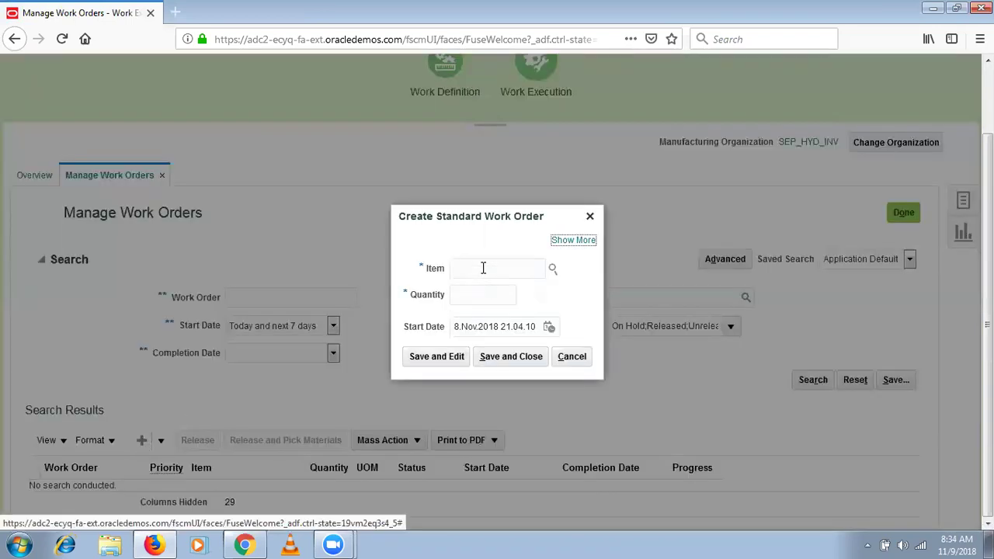
click(483, 267)
text(SEP_A)
key(Tab)
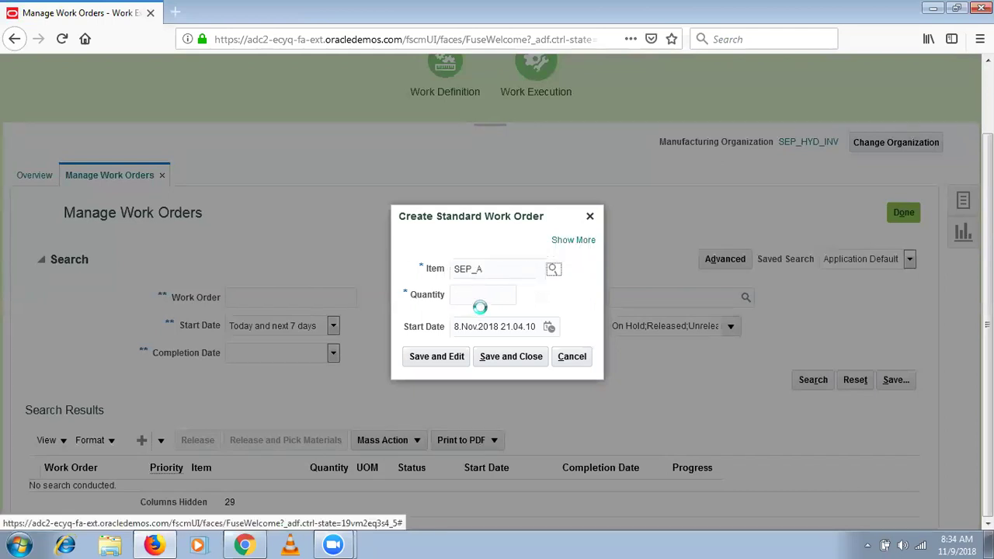
click(499, 295)
text(5)
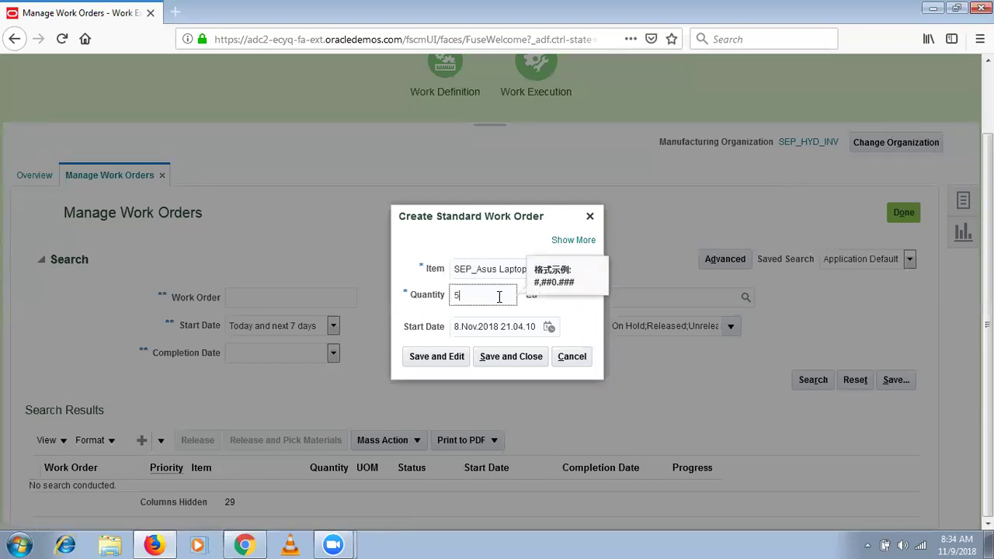
key(Tab)
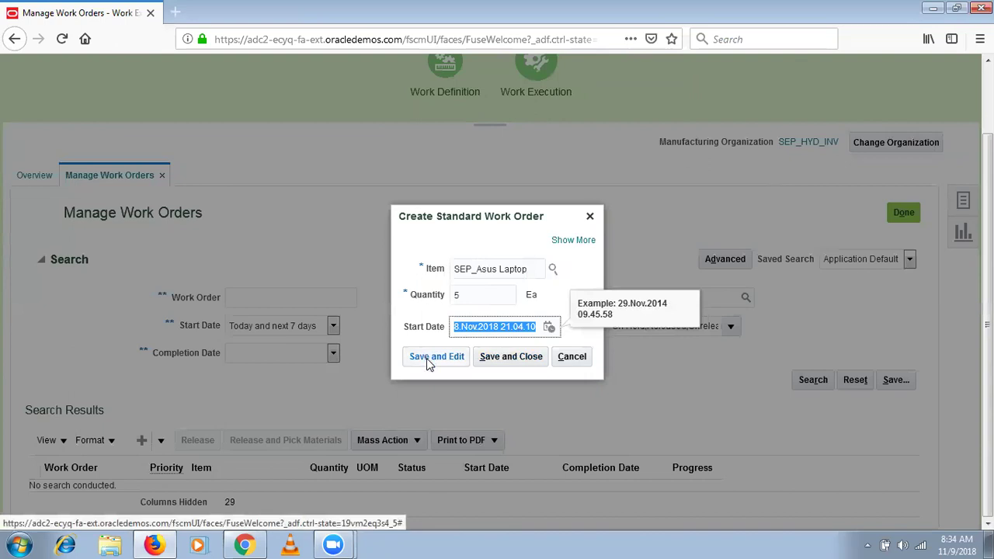
click(426, 357)
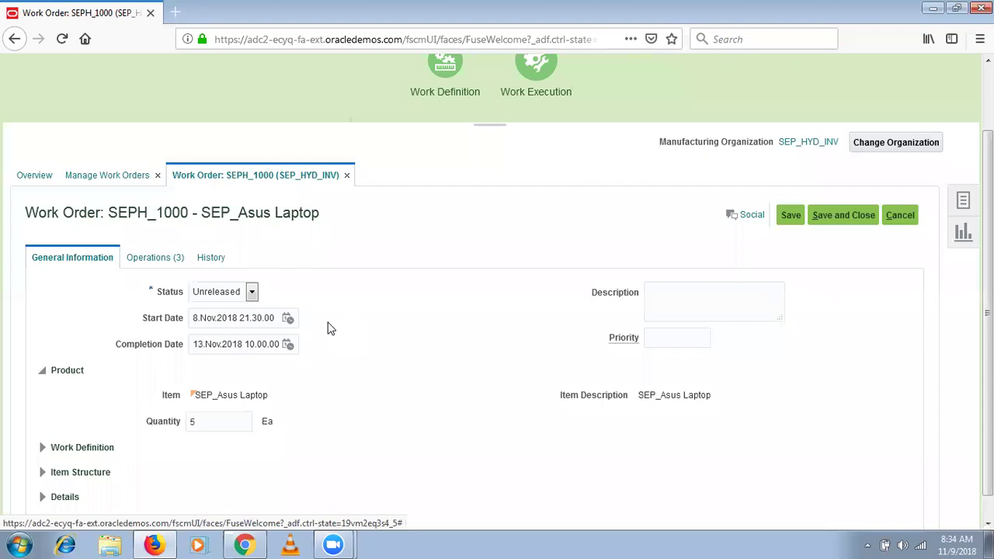
drag(987, 314, 988, 335)
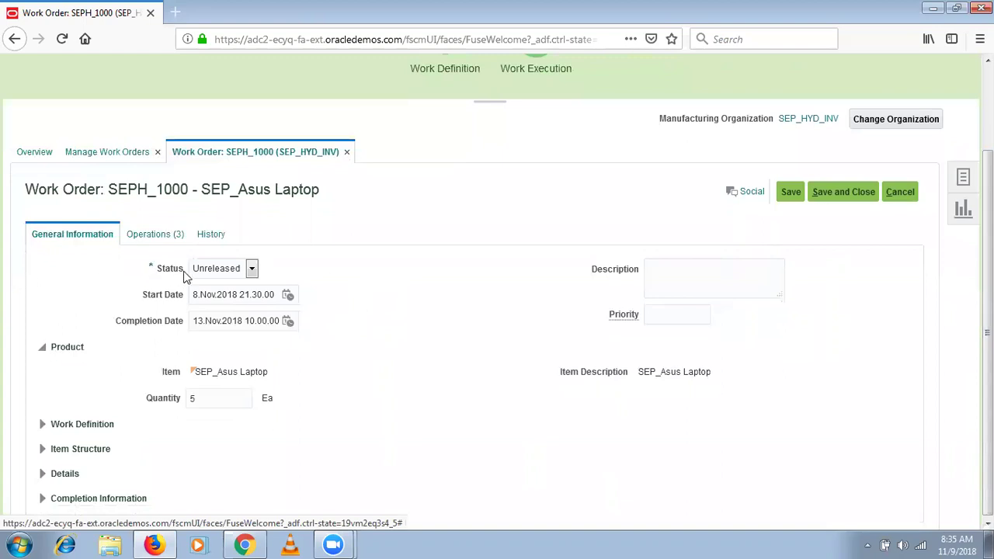
click(206, 278)
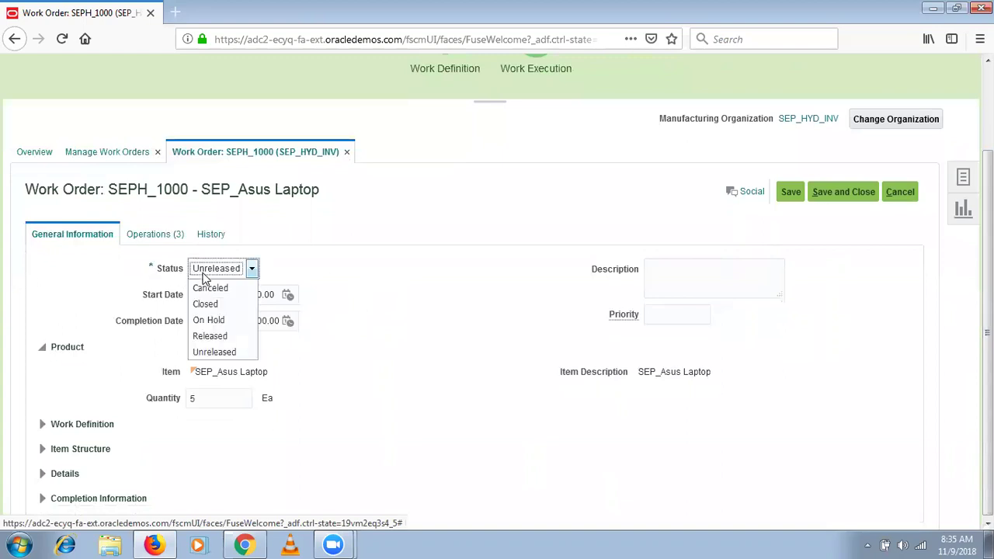
click(225, 353)
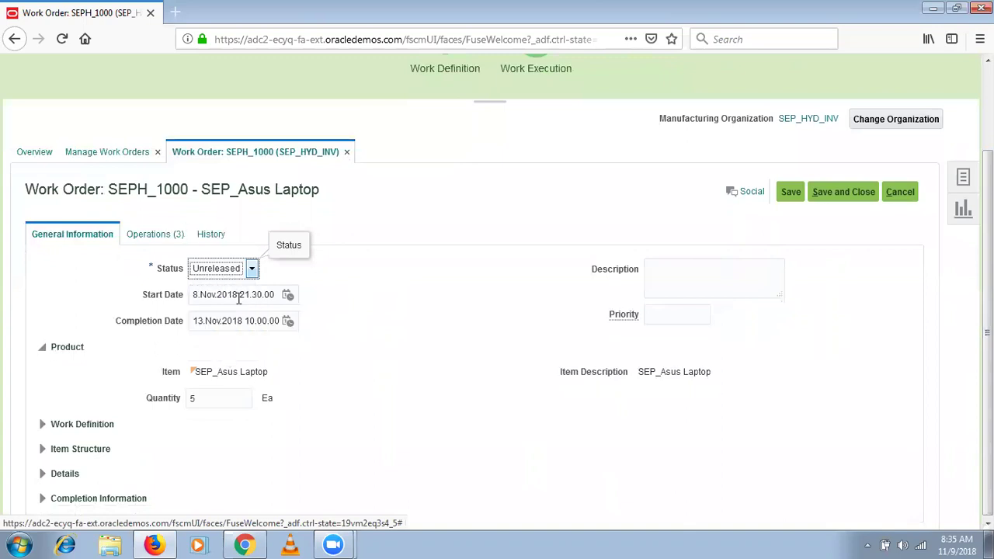
click(234, 298)
click(213, 324)
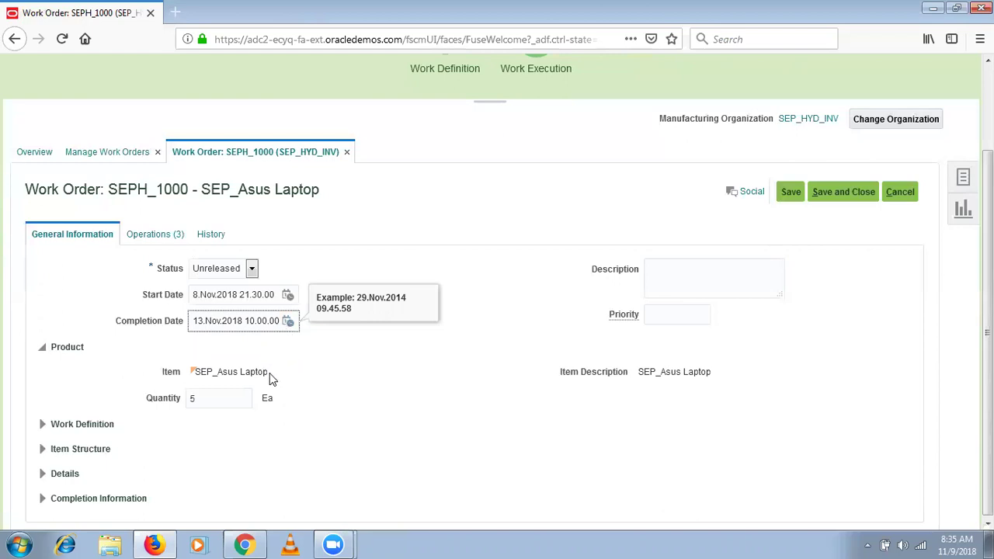
drag(271, 378, 175, 373)
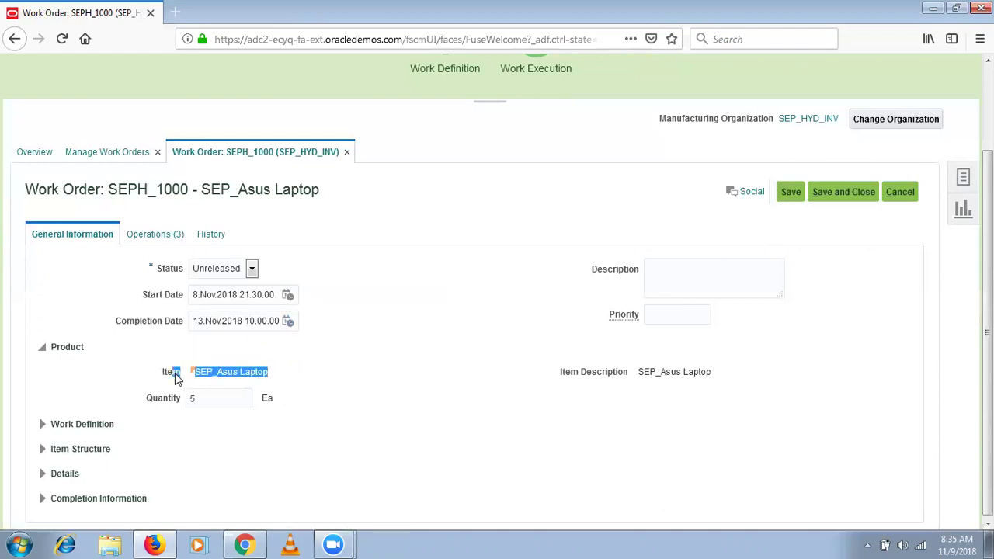
drag(188, 189, 114, 189)
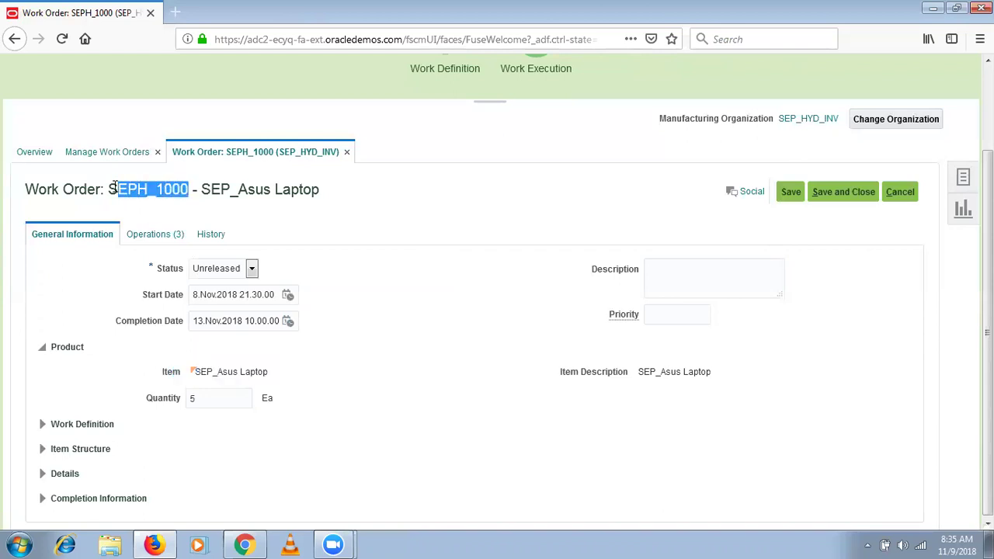
click(157, 193)
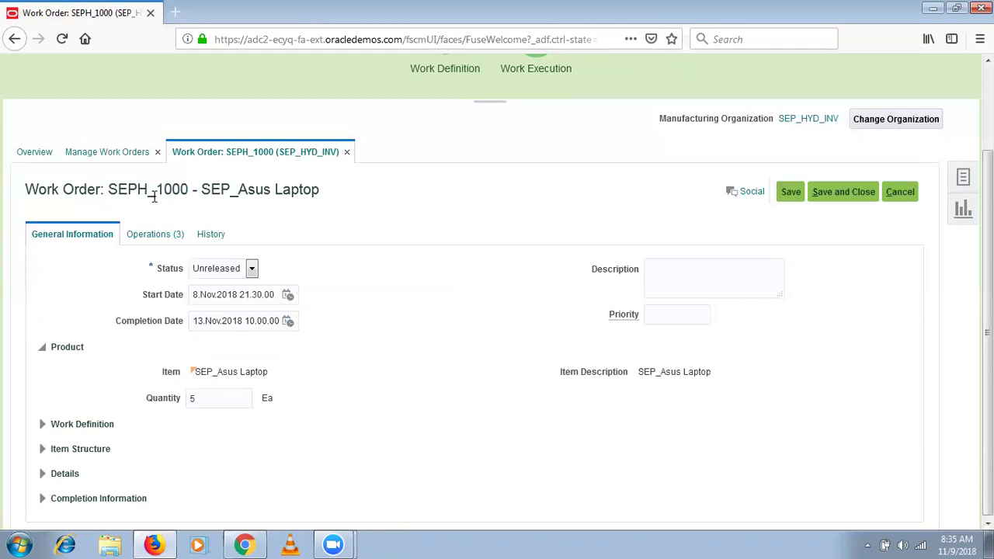
drag(157, 193, 108, 191)
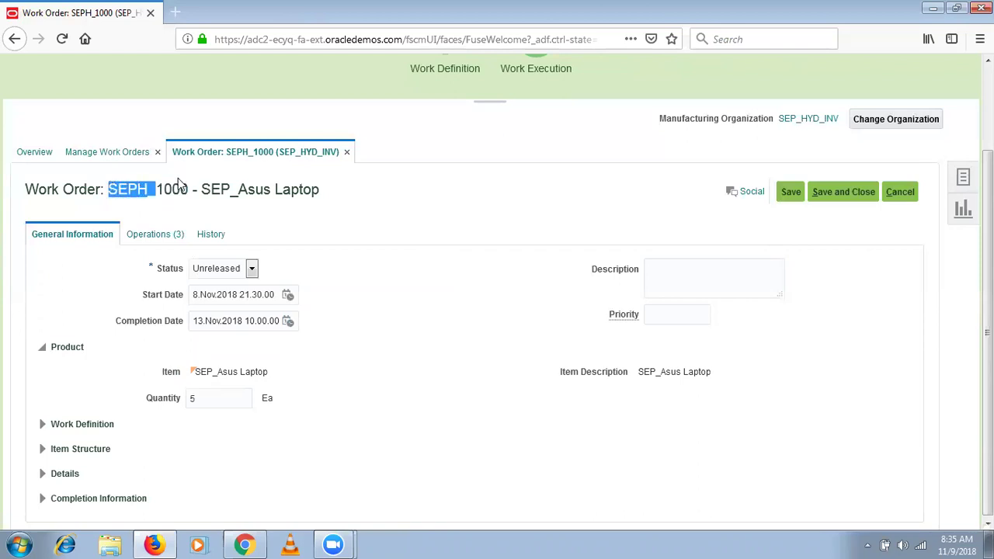
drag(187, 189, 159, 188)
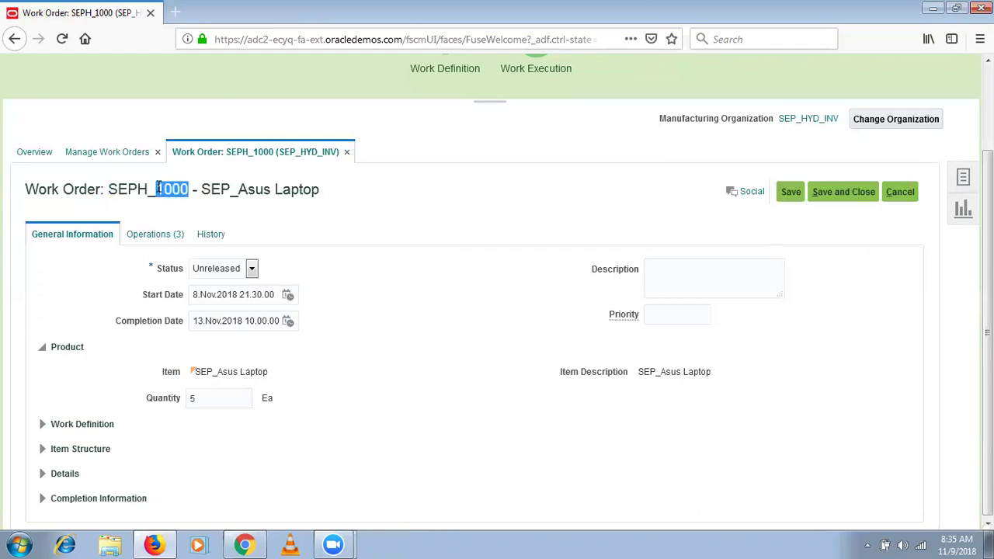
click(170, 189)
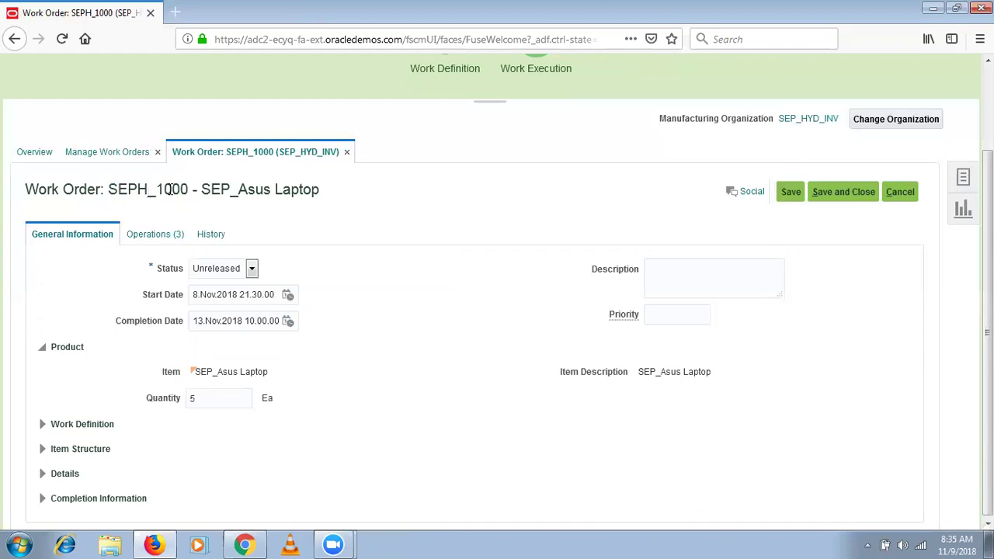
drag(195, 190, 108, 189)
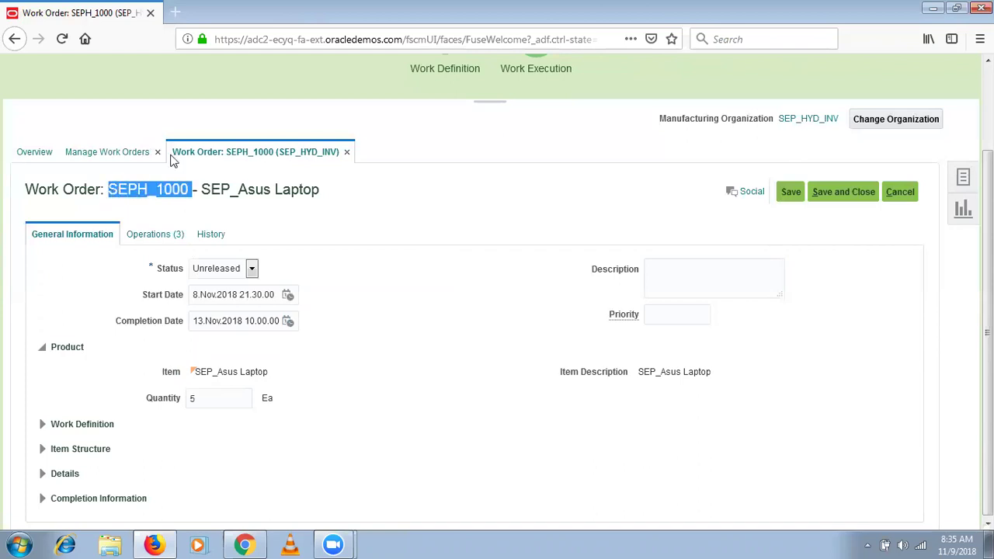
drag(317, 189, 199, 187)
click(220, 395)
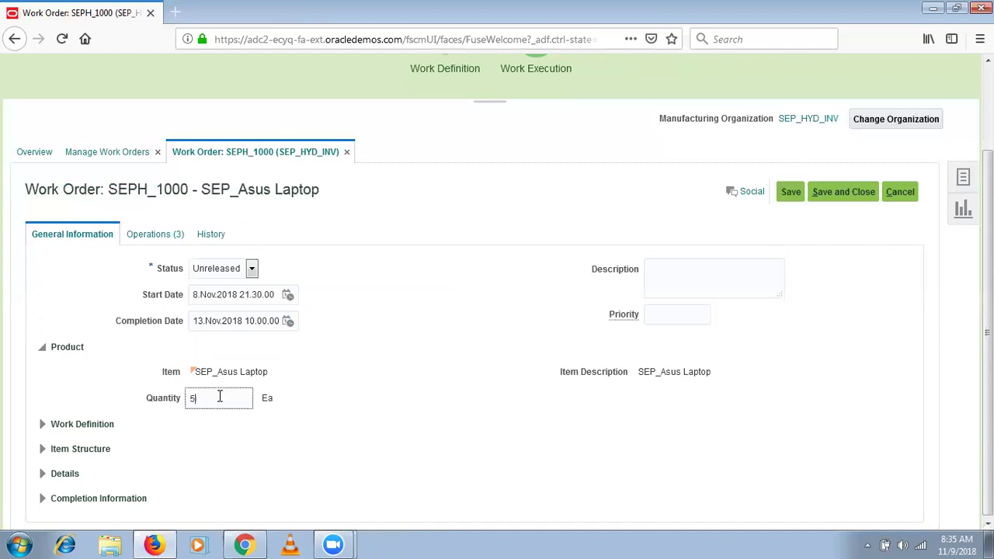
click(701, 282)
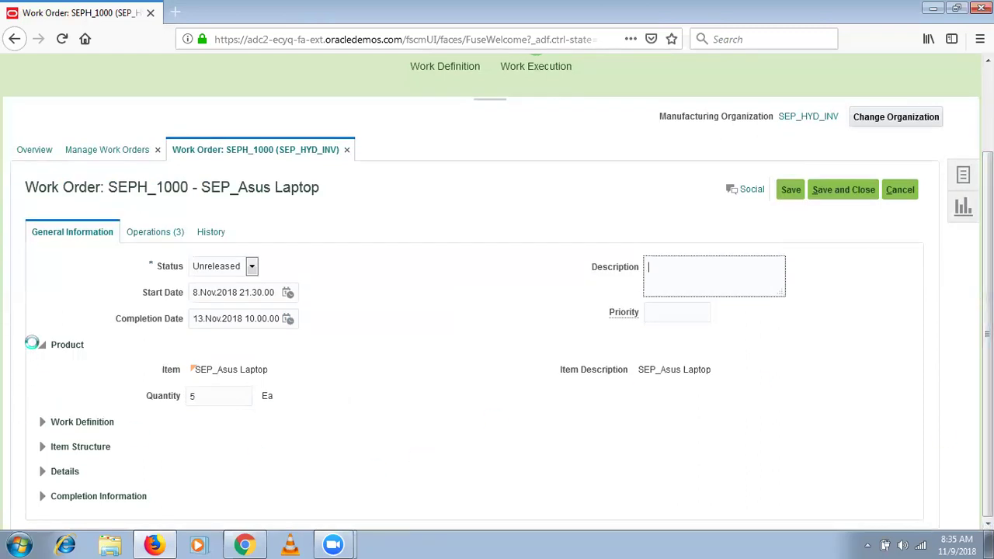
Expand Work Definition (Main) and Item Structure (Primary) sections to review their values.
click(44, 424)
scroll(502, 402, down, 1)
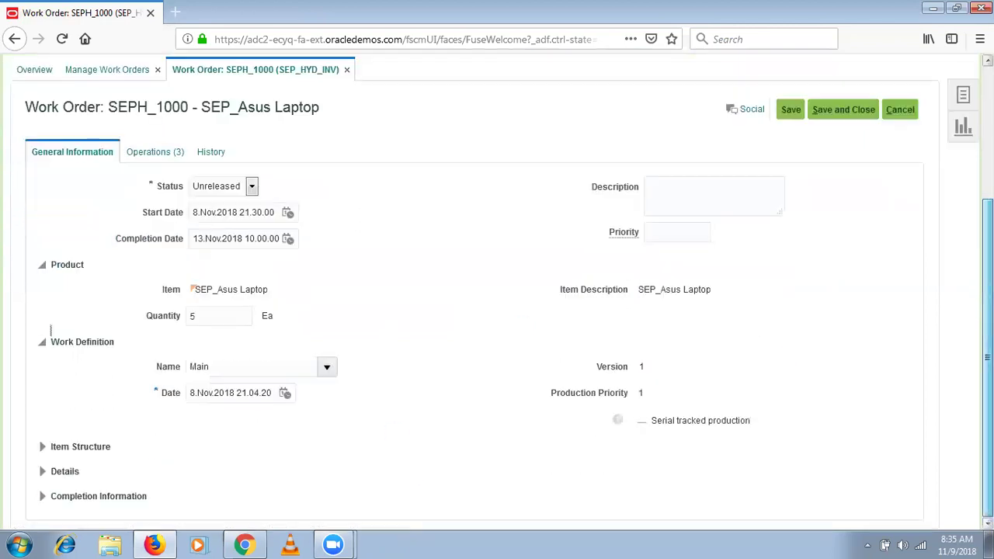
click(229, 367)
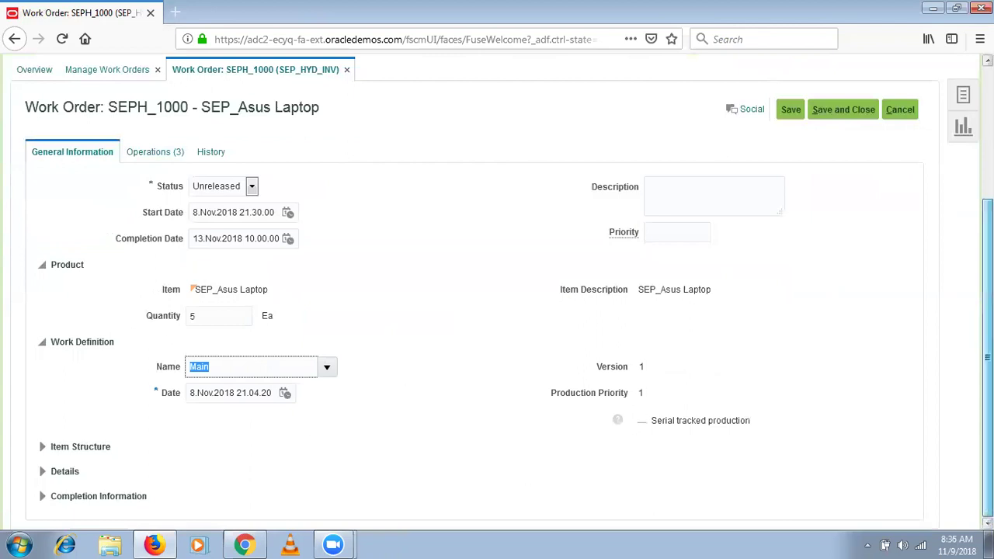
click(43, 447)
drag(222, 471, 191, 476)
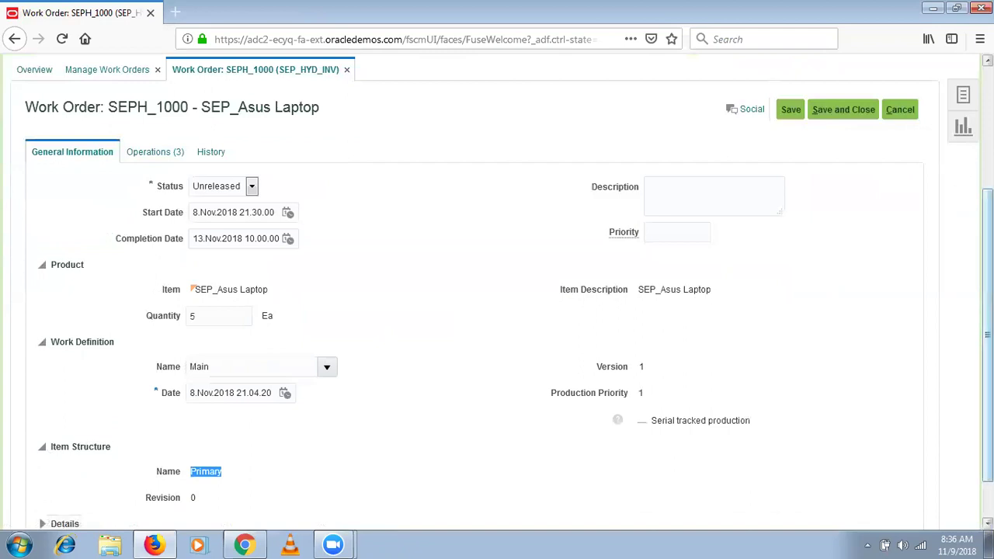
drag(988, 335, 987, 372)
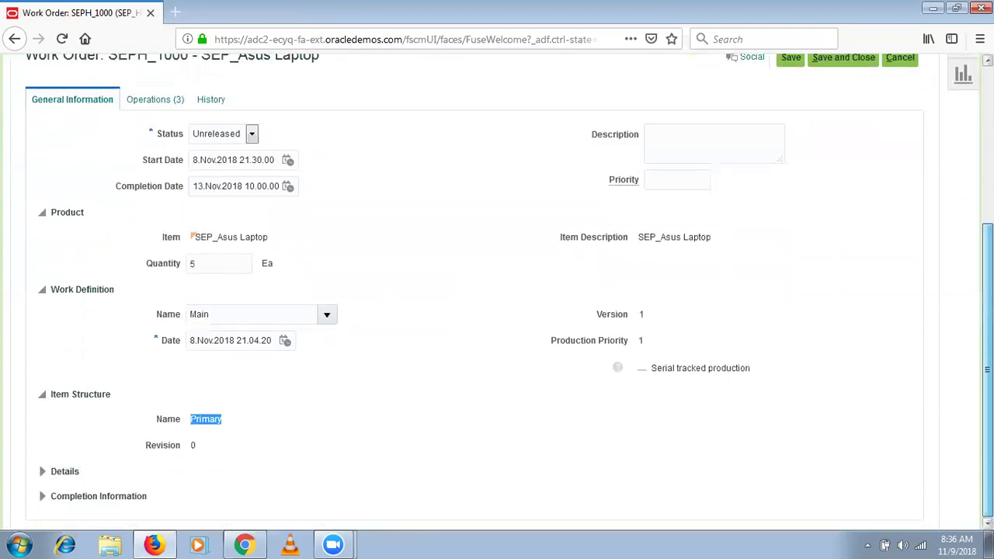
Expand Details, review the Standard type and subtype options, leaving subtype blank, and note Back to back.
click(43, 472)
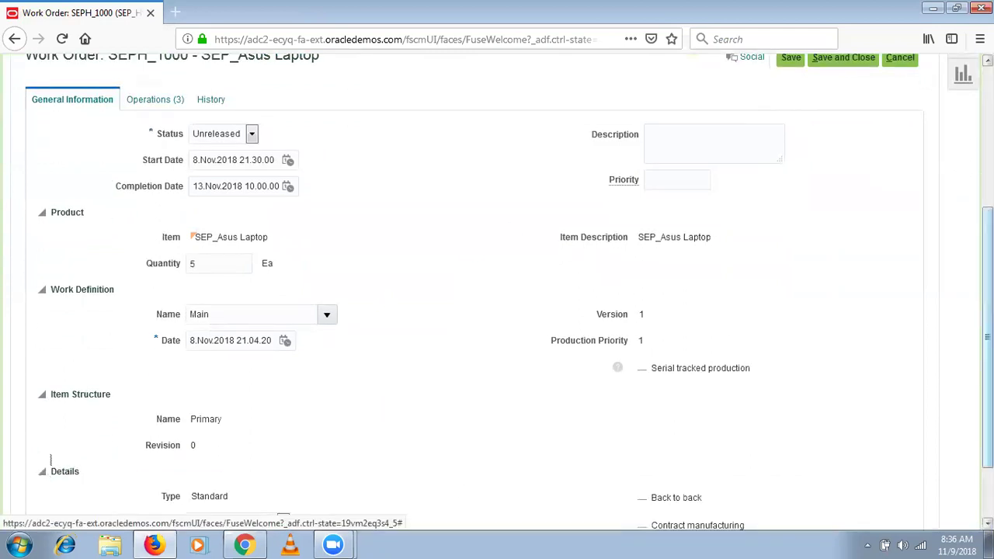
drag(988, 355, 987, 386)
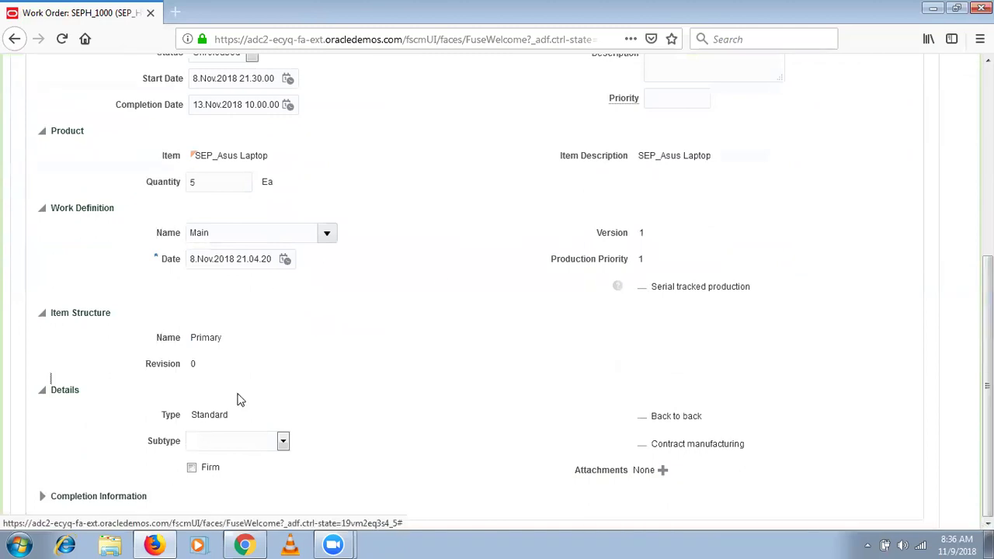
drag(228, 415, 191, 415)
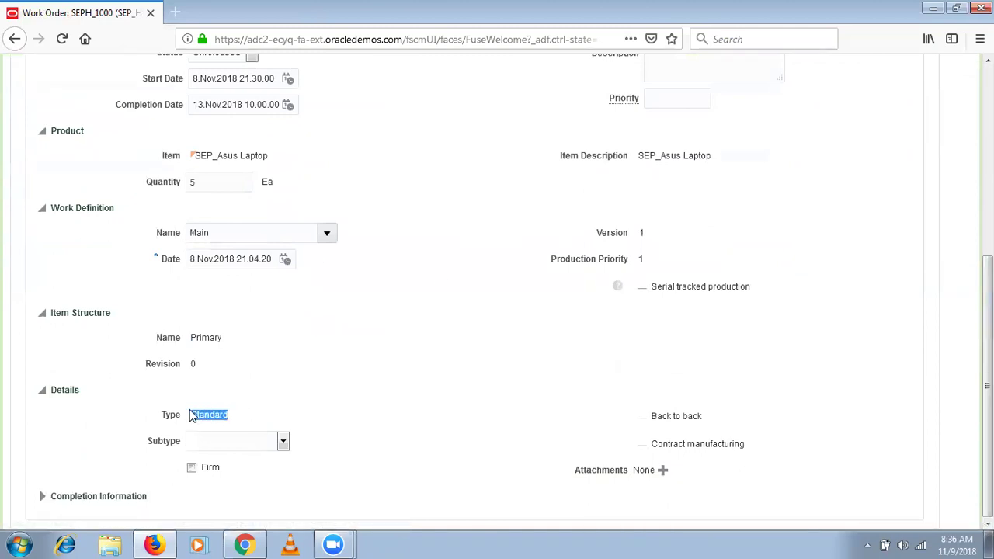
click(252, 448)
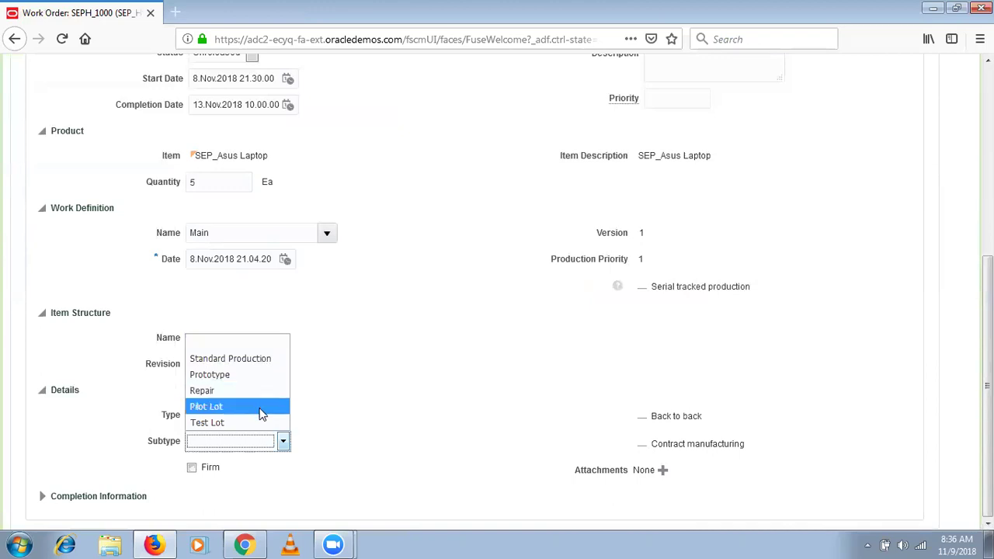
click(280, 348)
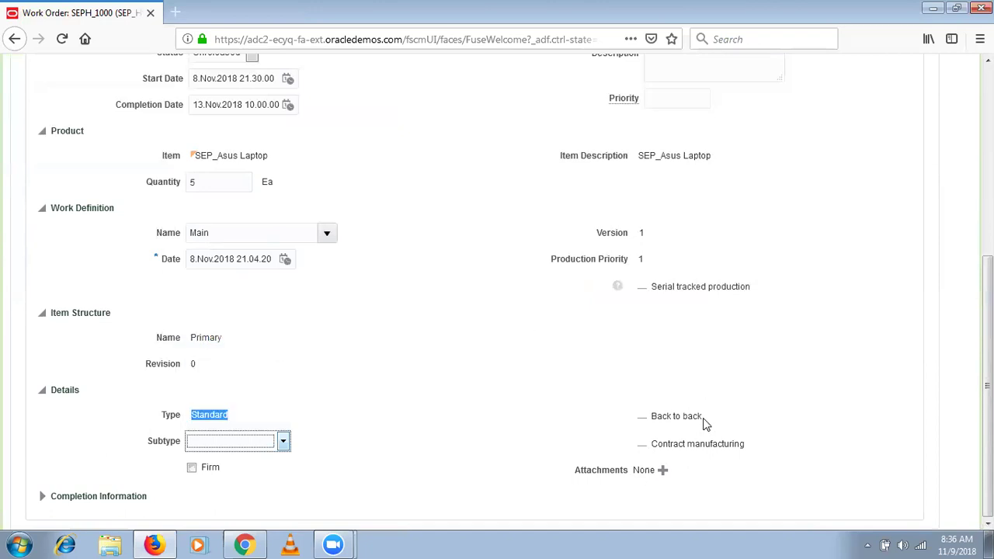
drag(703, 420, 652, 419)
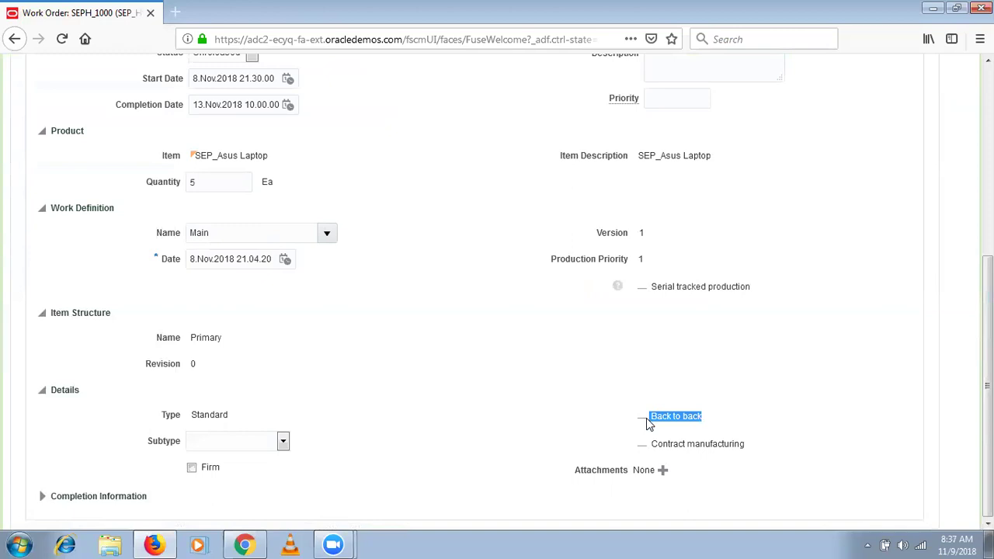
click(653, 447)
Expand Completion Information on SEPH_1000 to show supply type Based on Work Definition and subinventory SEPH_FG.
click(42, 496)
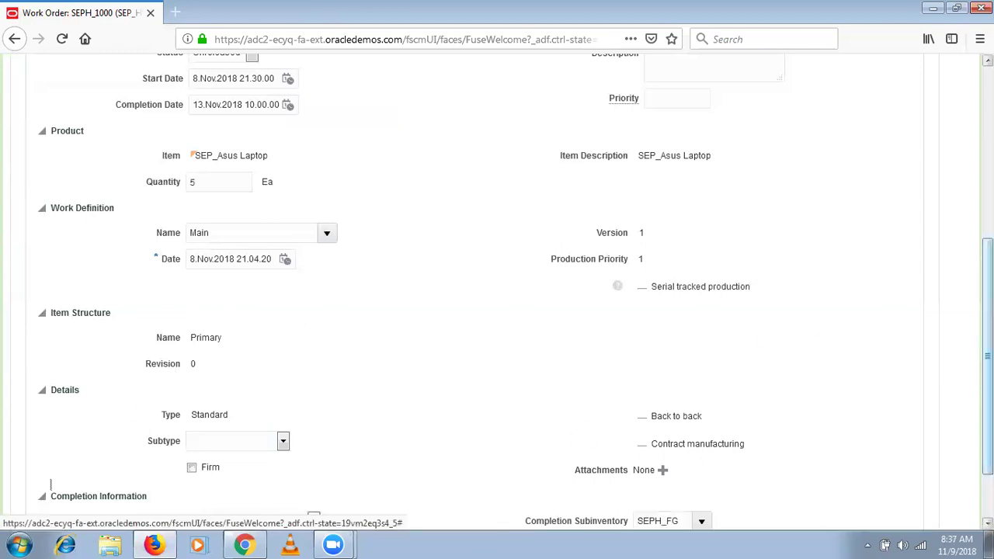
scroll(765, 247, down, 2)
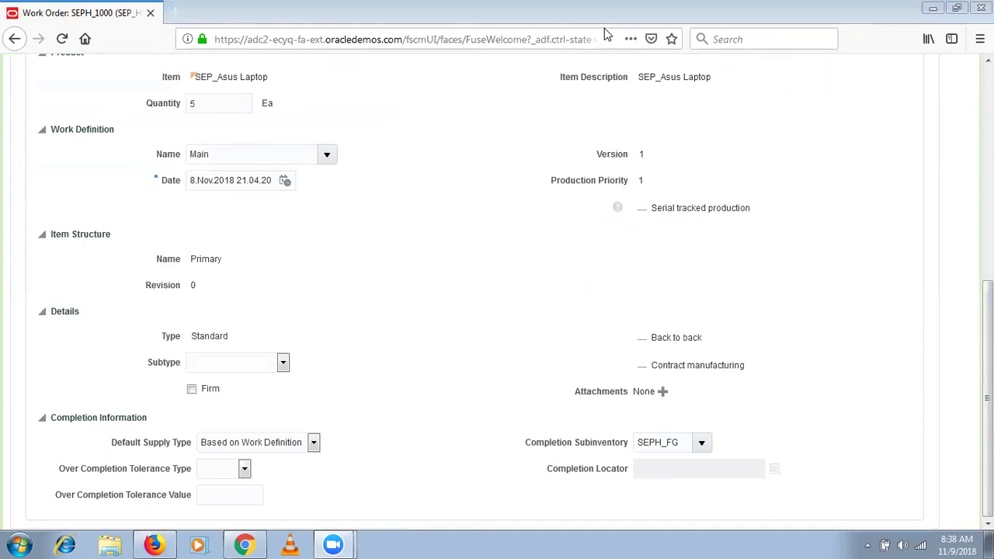
Search Google for 'pilletsin pharma' in a new browser tab.
click(170, 11)
text(pillete)
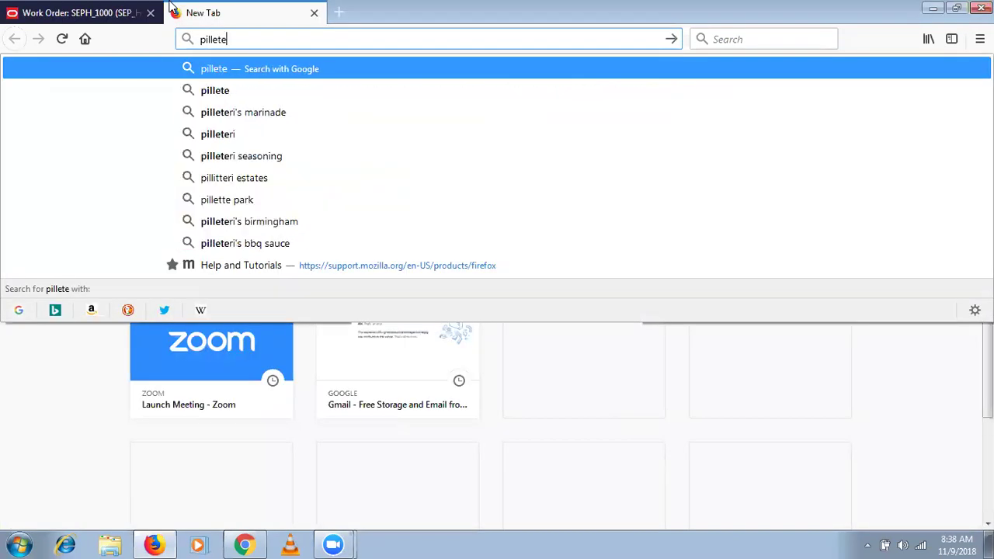
key(BackSpace)
text(s)
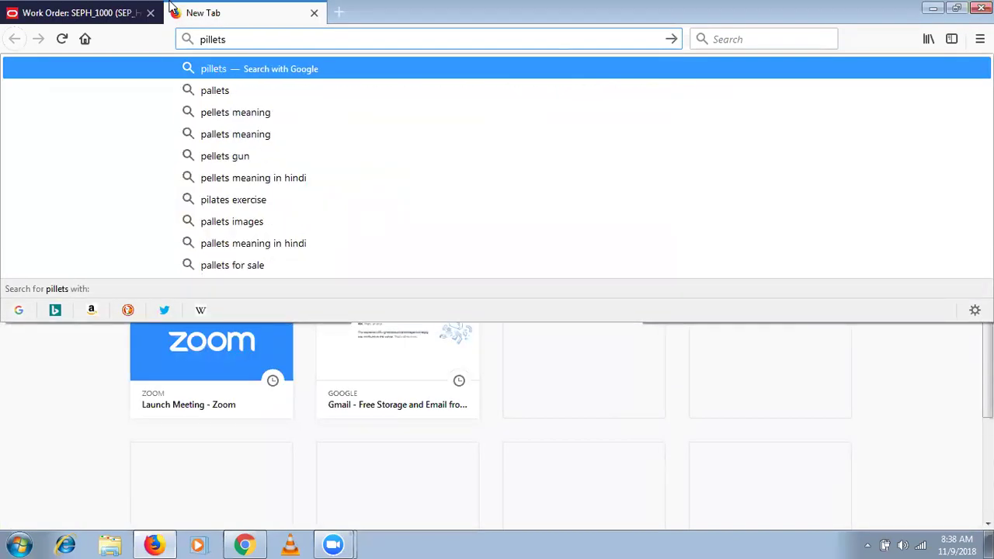
text(in ph)
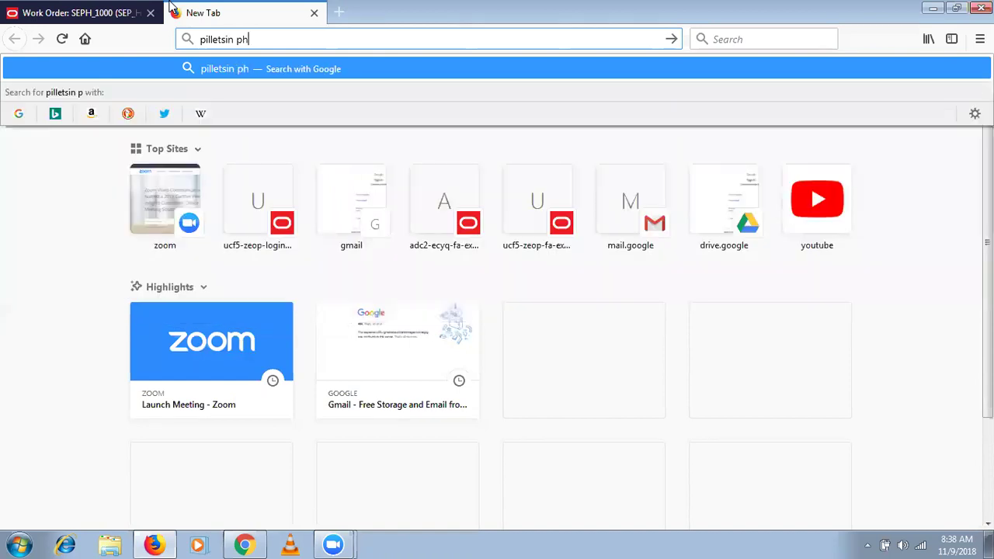
text(arma)
key(Return)
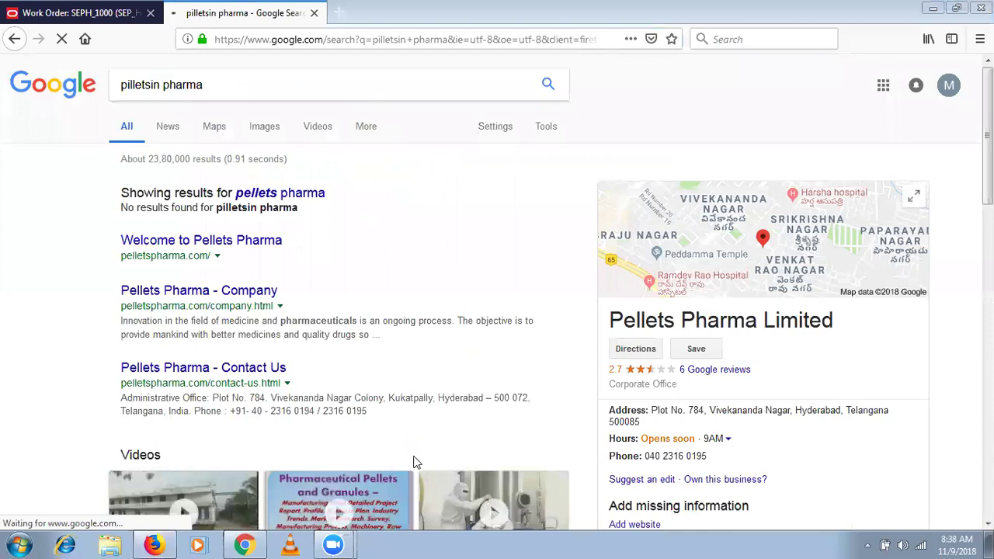
Browse the pellets pharma results and company listing, then select the query text.
scroll(765, 191, down, 2)
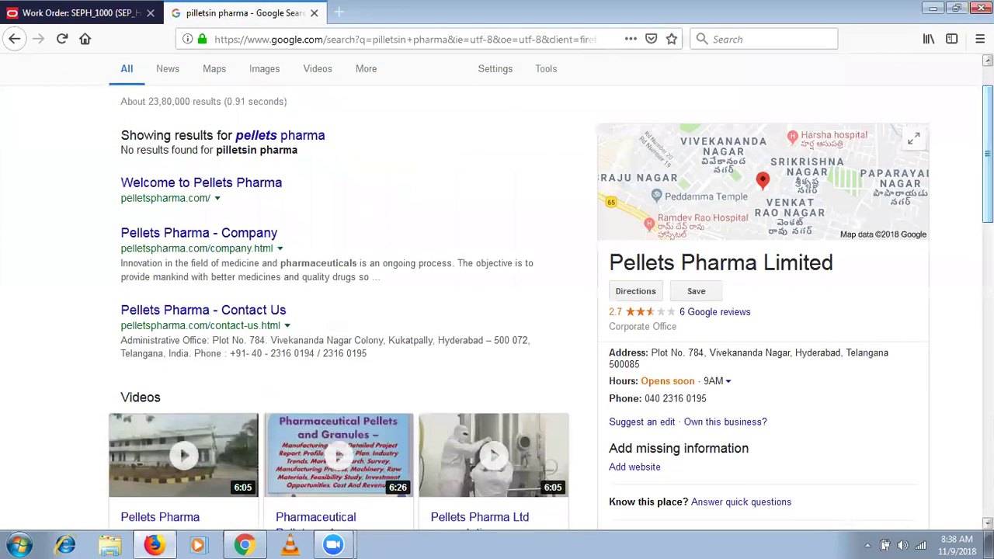
scroll(765, 191, down, 3)
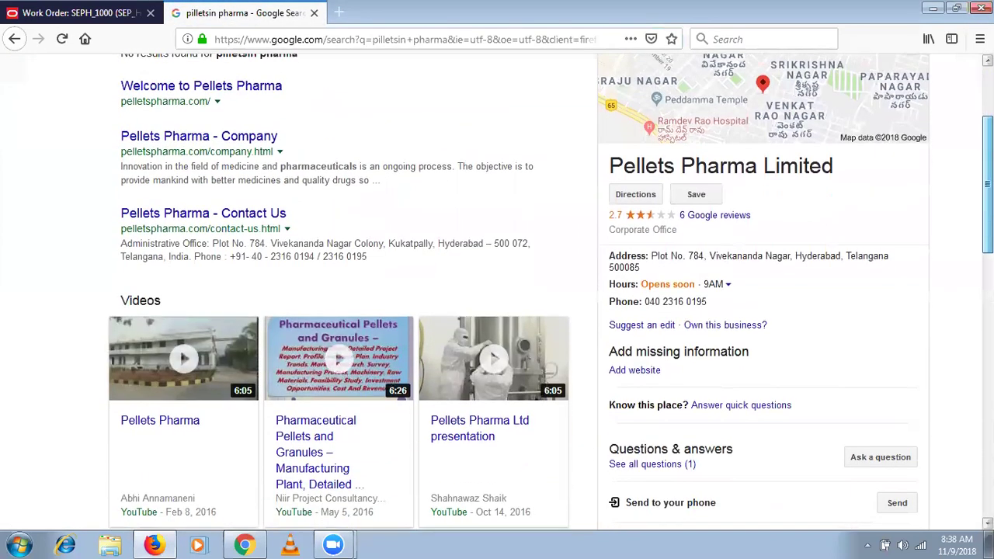
scroll(765, 191, up, 1)
scroll(705, 514, down, 2)
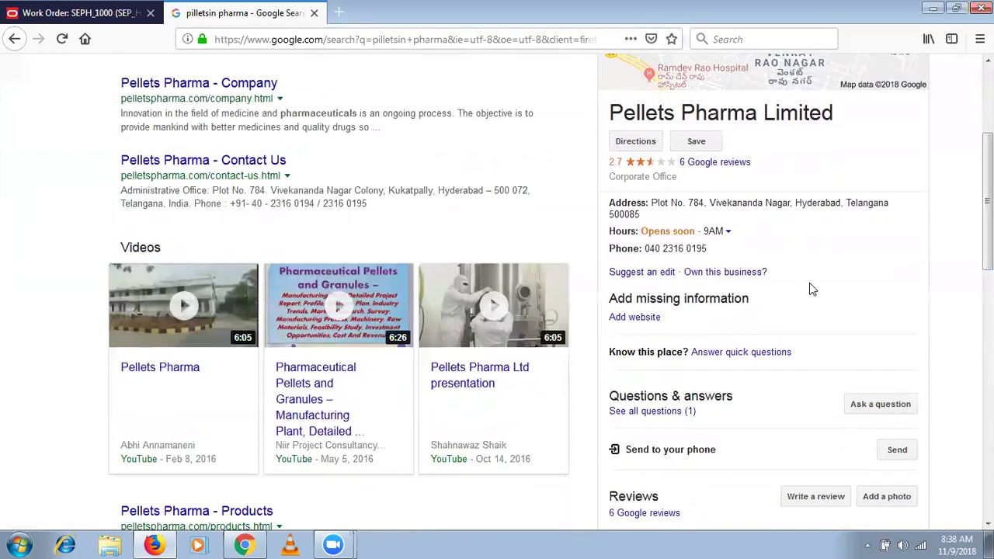
drag(988, 198, 988, 124)
drag(311, 85, 7, 42)
Replace the query with 'granules pharma', search it, then close the tab to return to SEPH_1000.
key(BackSpace)
text(g)
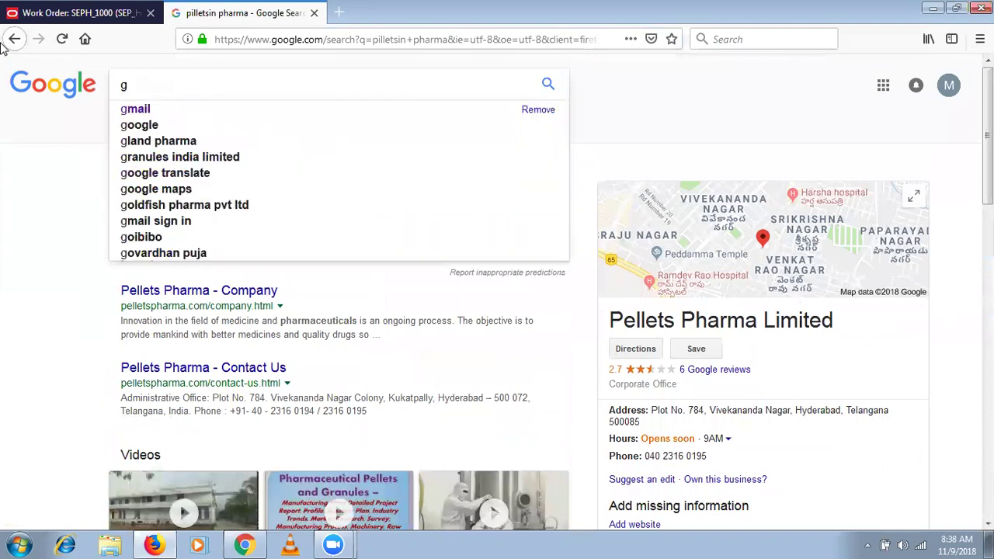
text(rane)
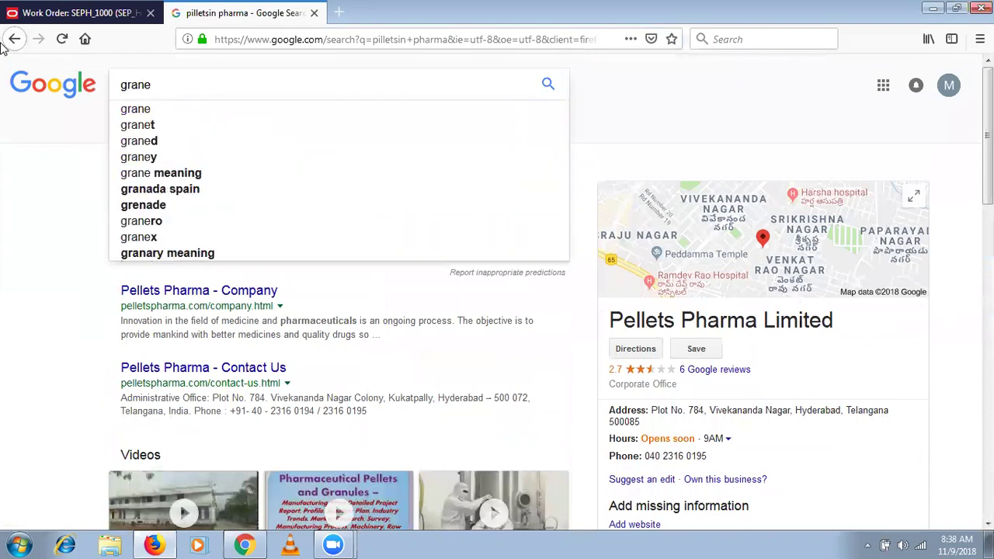
key(BackSpace)
key(Down)
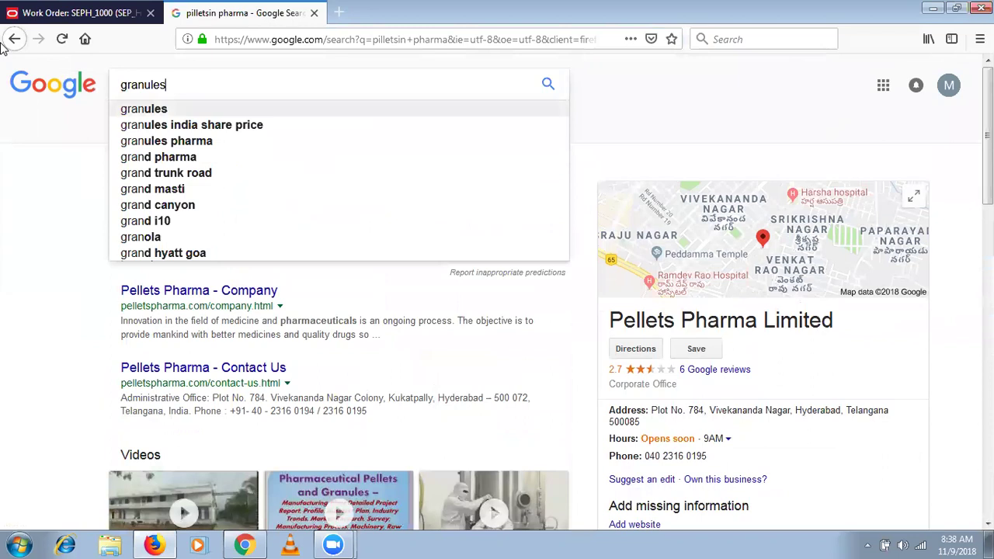
text(pharma)
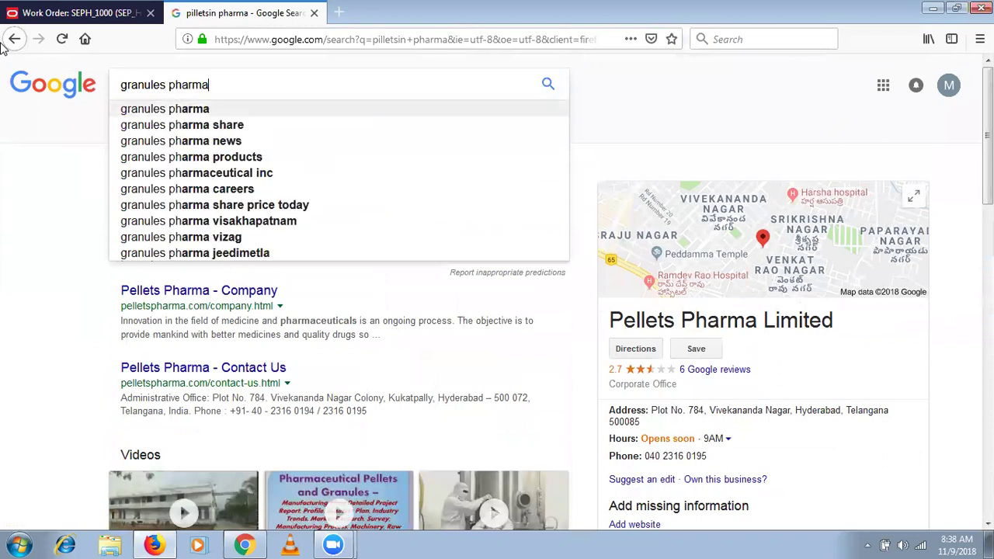
key(Return)
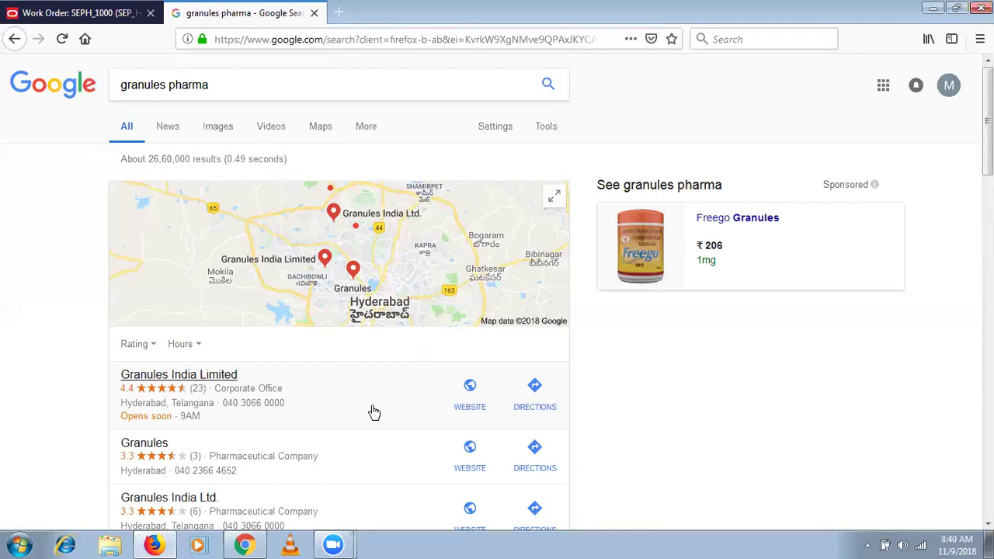
click(314, 13)
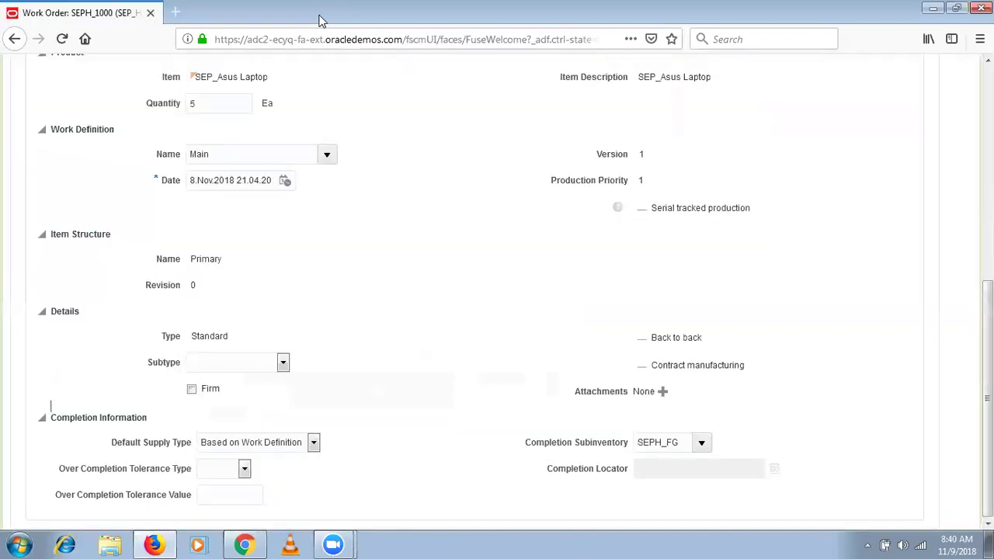
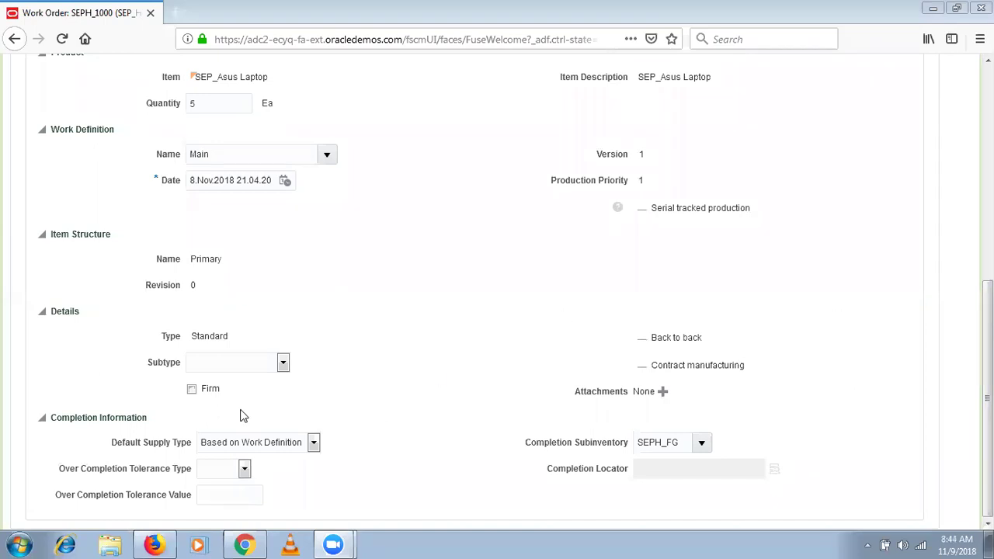
Show SEPH_1000's Subtype choices: Standard Production, Prototype, Repair, Pilot Lot and Test Lot.
click(264, 363)
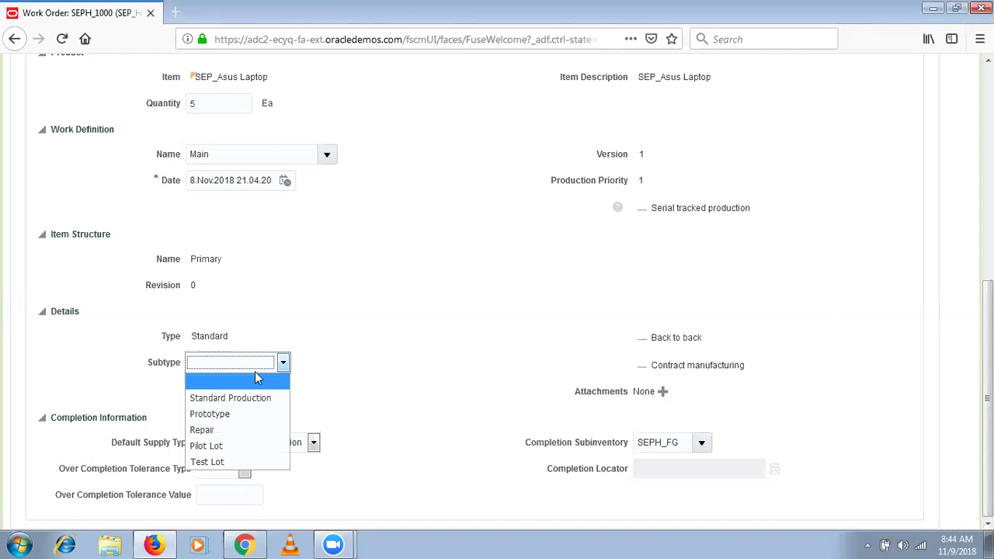
click(256, 381)
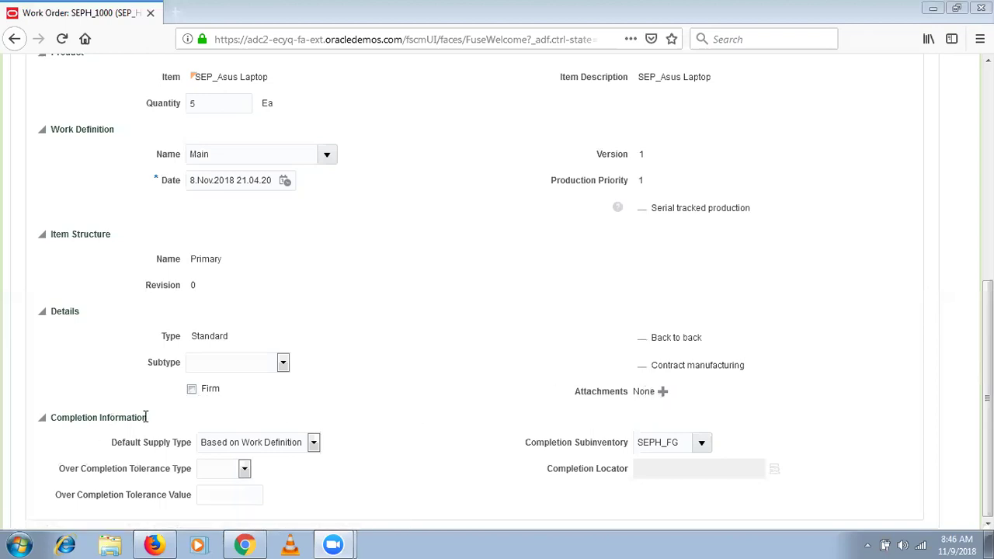
click(191, 448)
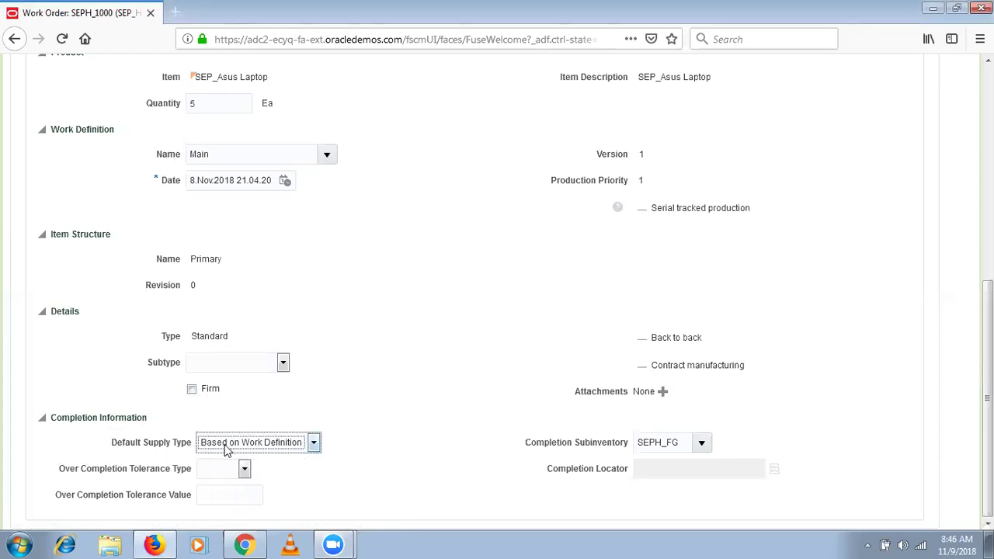
click(227, 444)
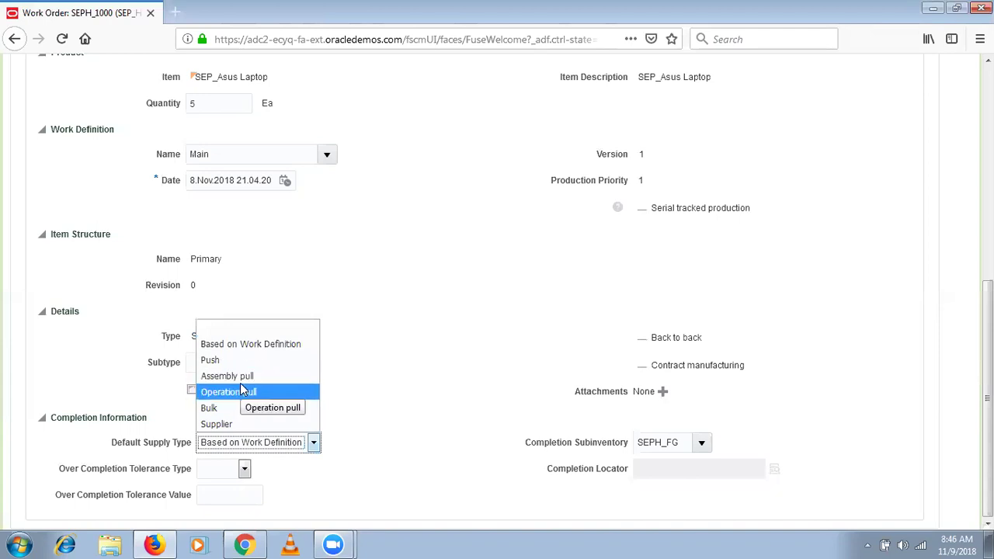
click(262, 344)
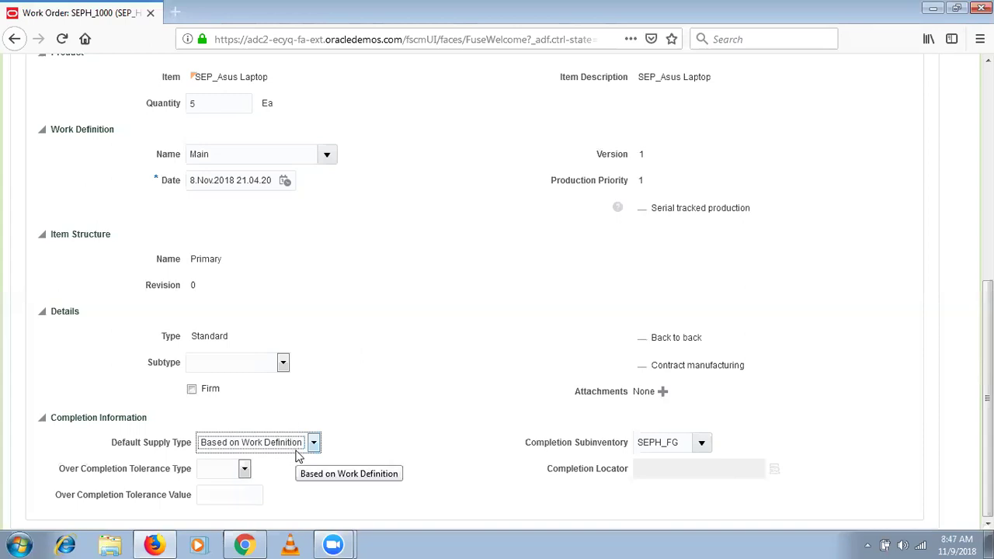
click(299, 447)
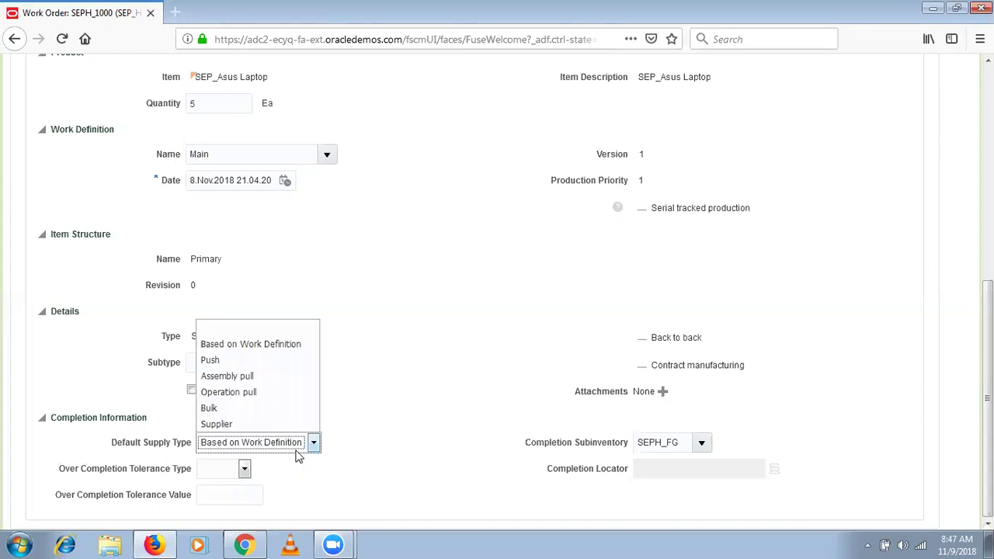
click(300, 346)
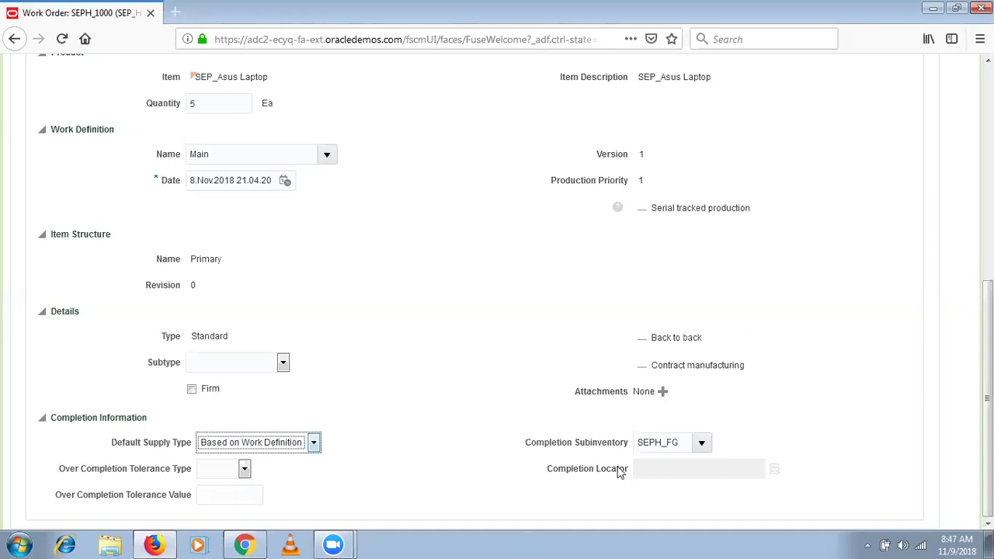
drag(681, 442, 611, 446)
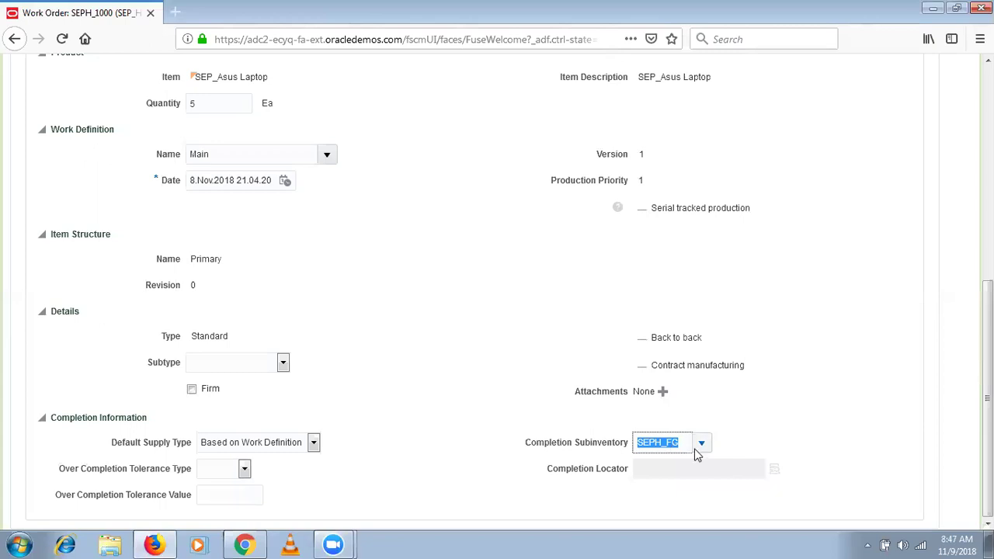
Set the over-completion tolerance type to Percent with a value of 10.
click(241, 471)
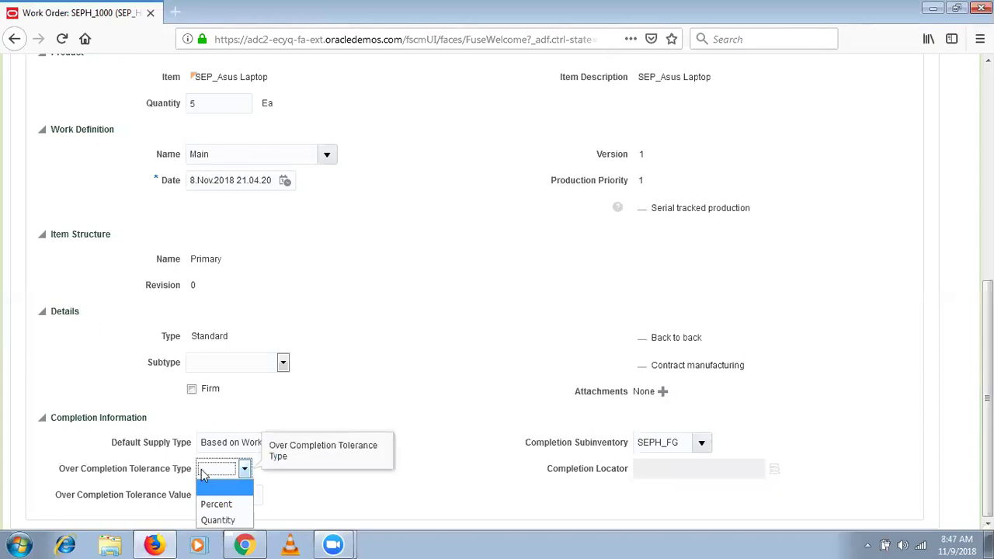
click(230, 509)
click(238, 494)
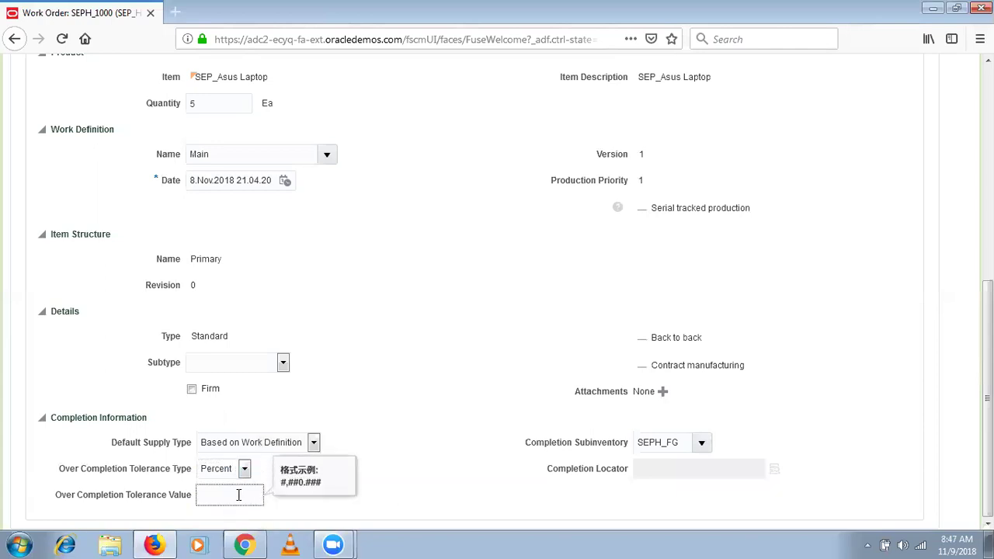
text(10)
key(Tab)
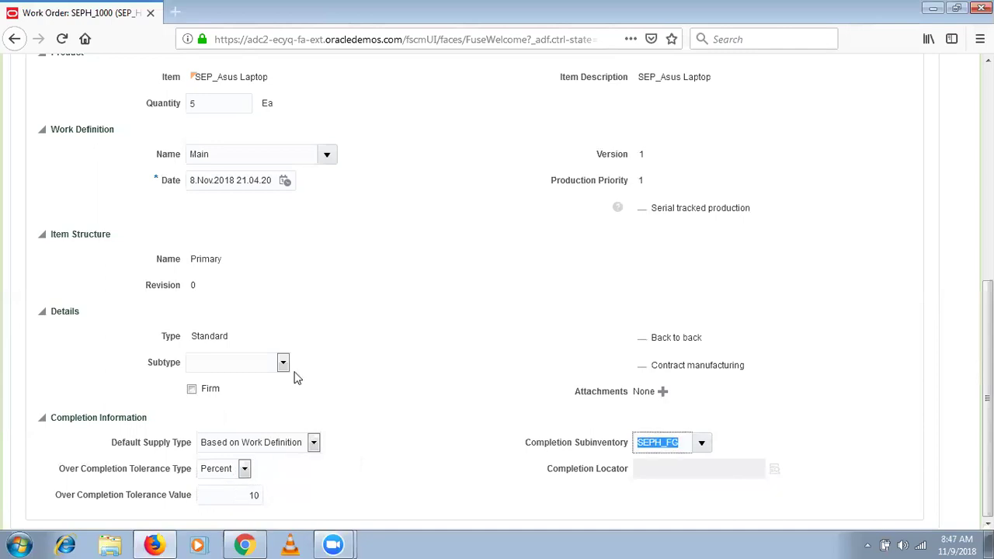
Change the work order quantity from 5 to 10.
click(218, 103)
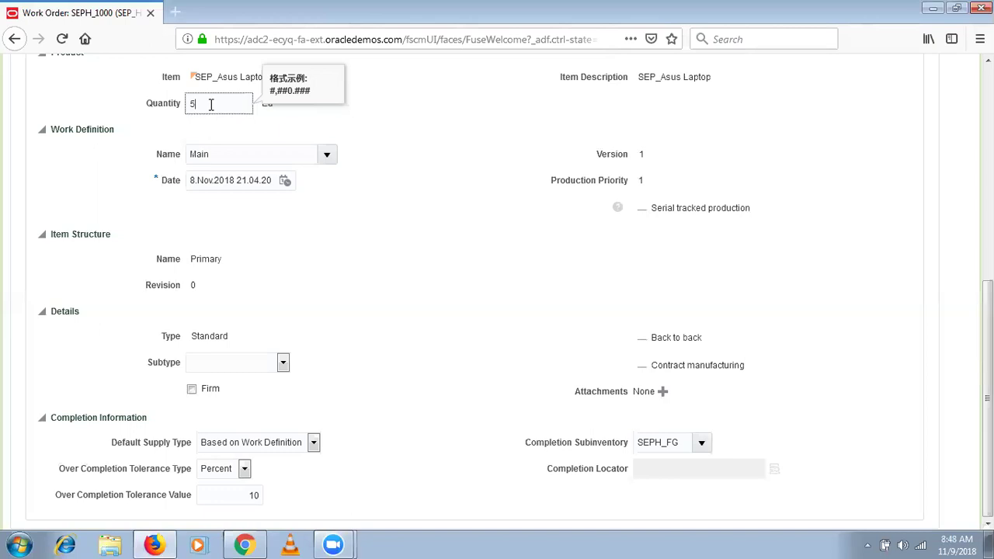
click(245, 498)
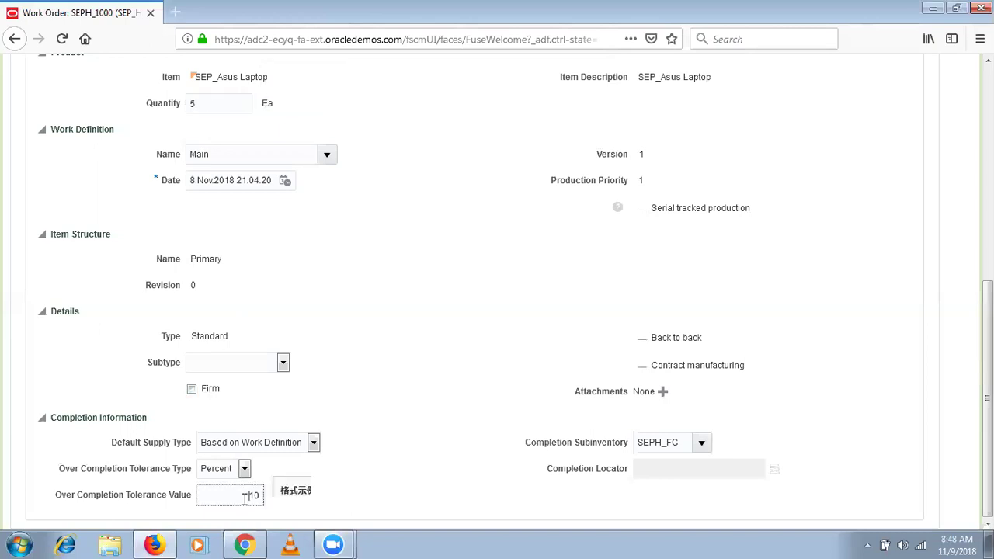
click(219, 103)
key(BackSpace)
text(10)
key(Tab)
click(248, 497)
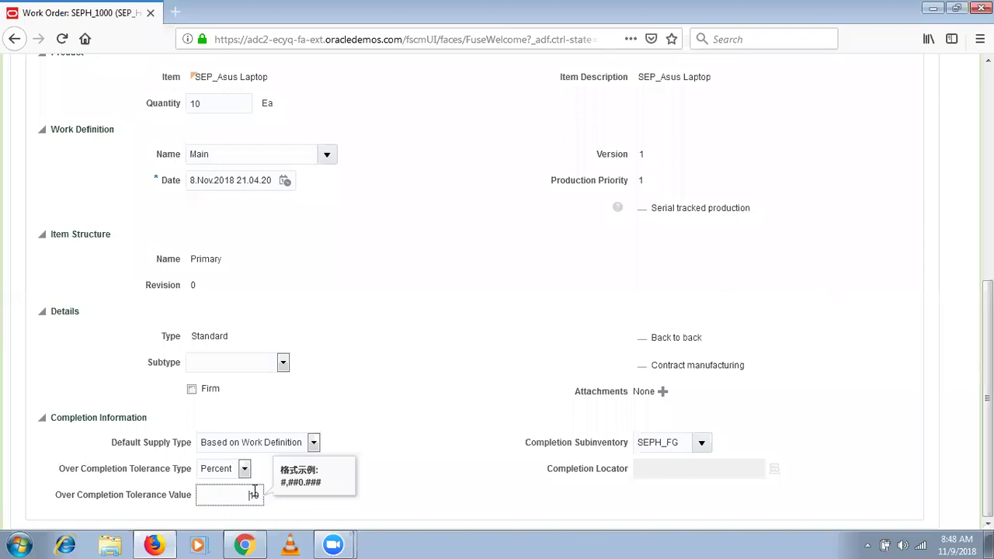
click(213, 473)
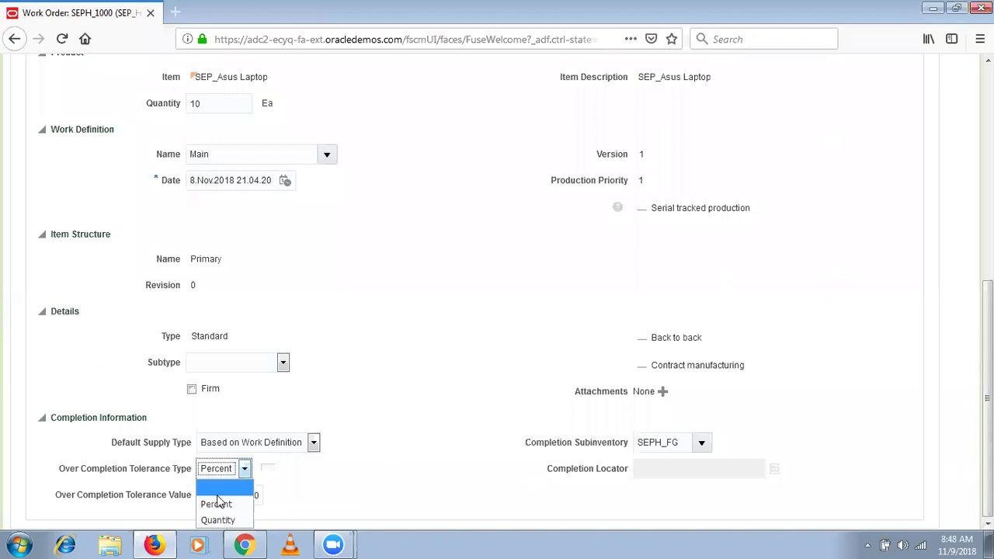
click(215, 502)
click(232, 495)
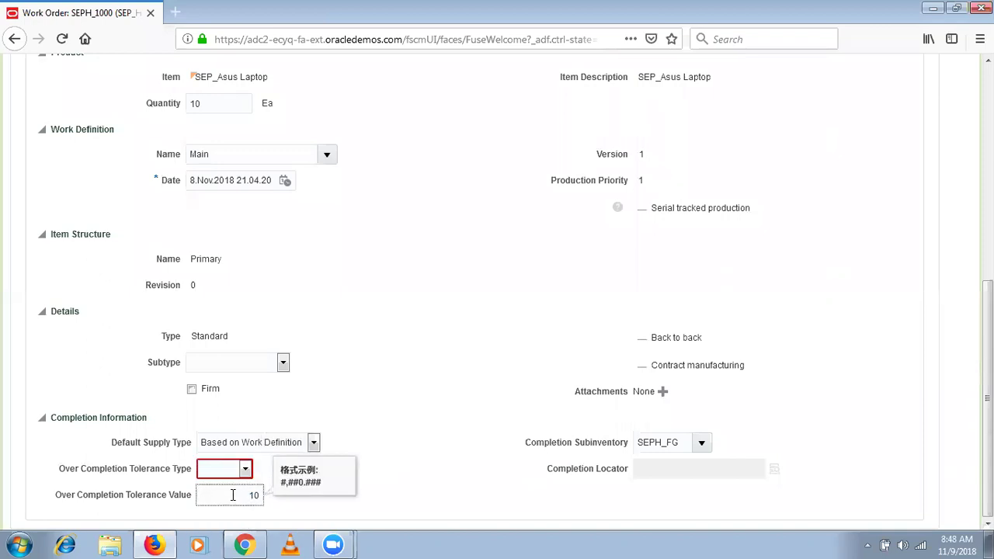
mouse_move(247, 474)
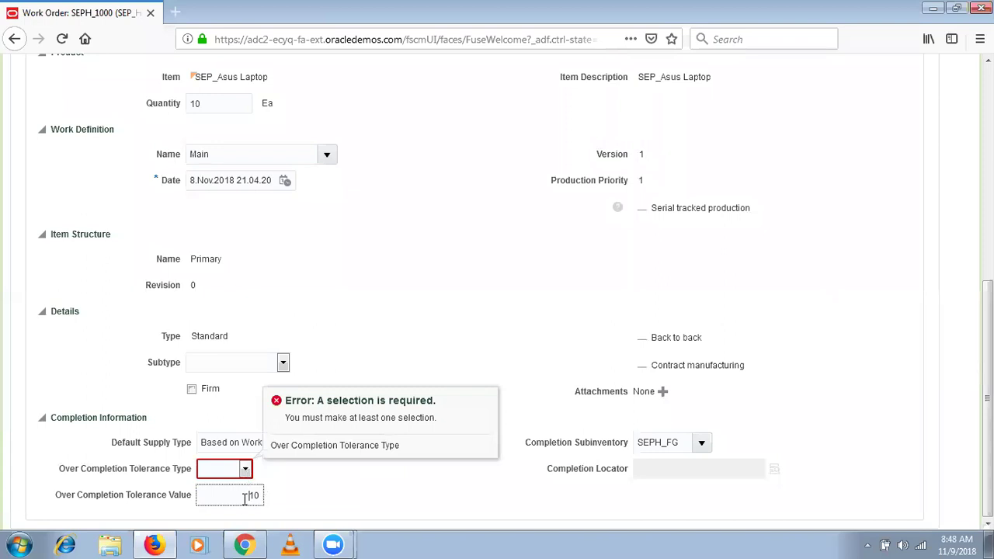
key(Delete)
key(Delete)
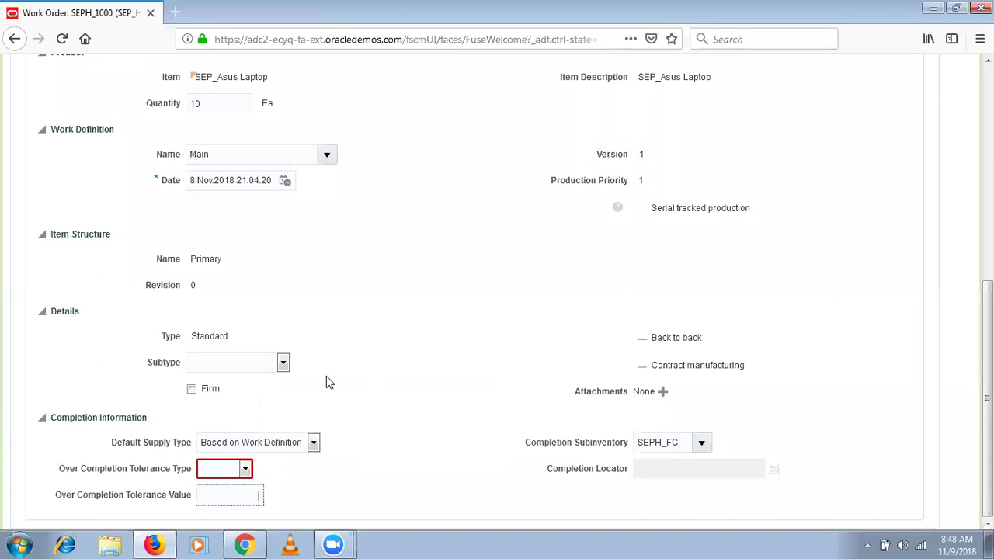
click(246, 470)
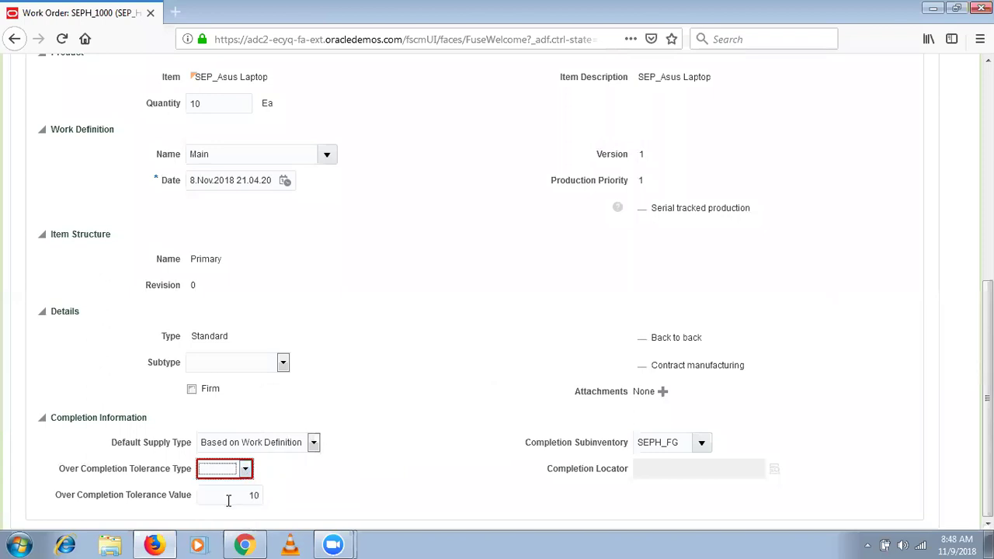
click(241, 467)
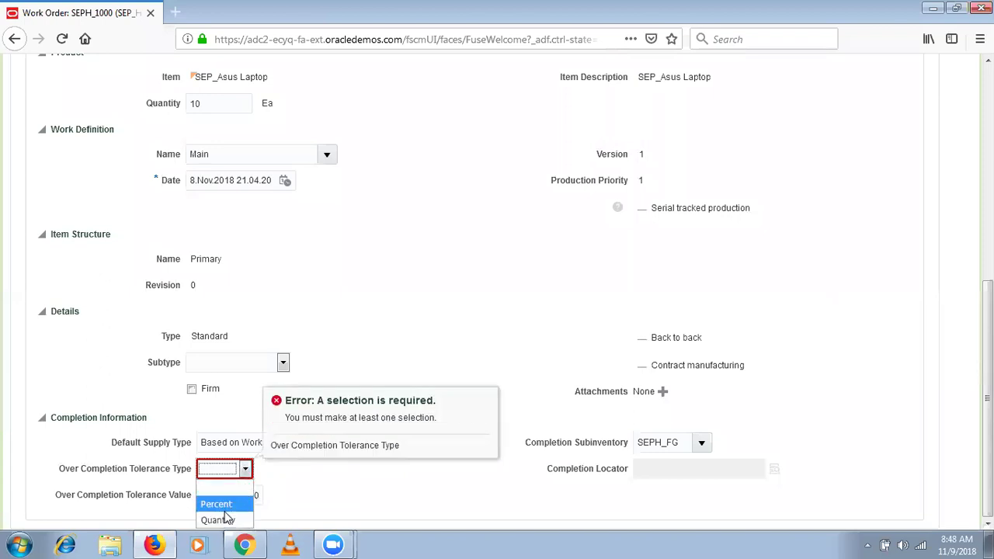
click(225, 510)
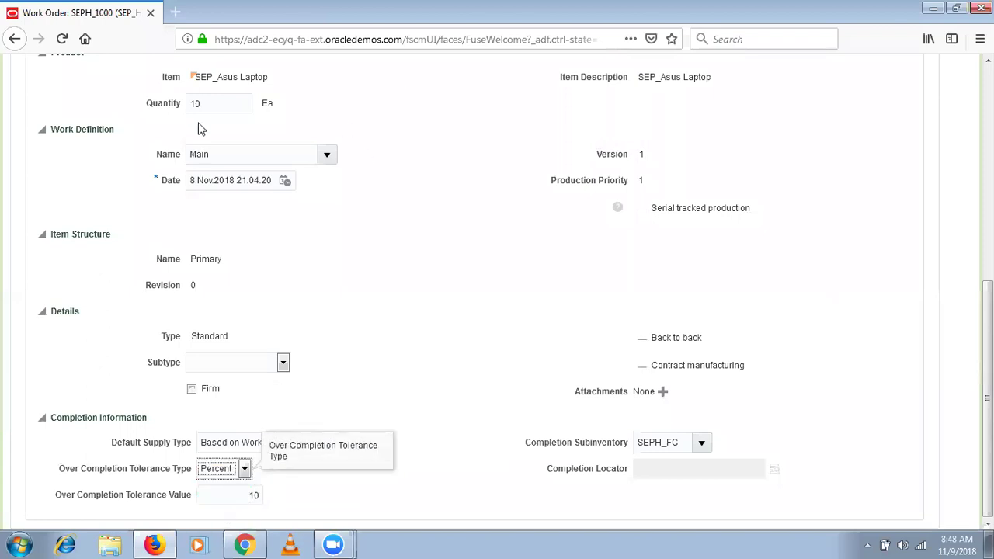
click(219, 109)
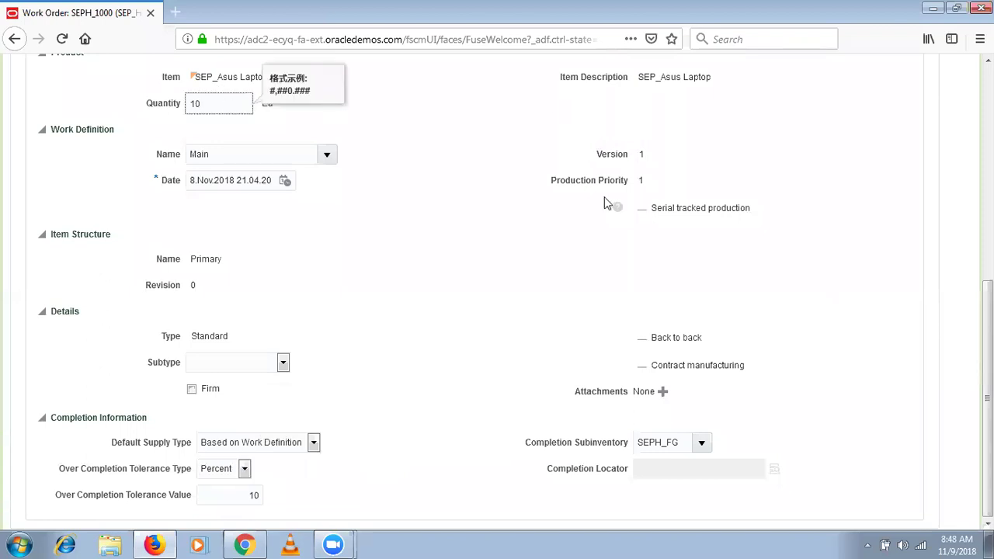
drag(987, 396, 987, 187)
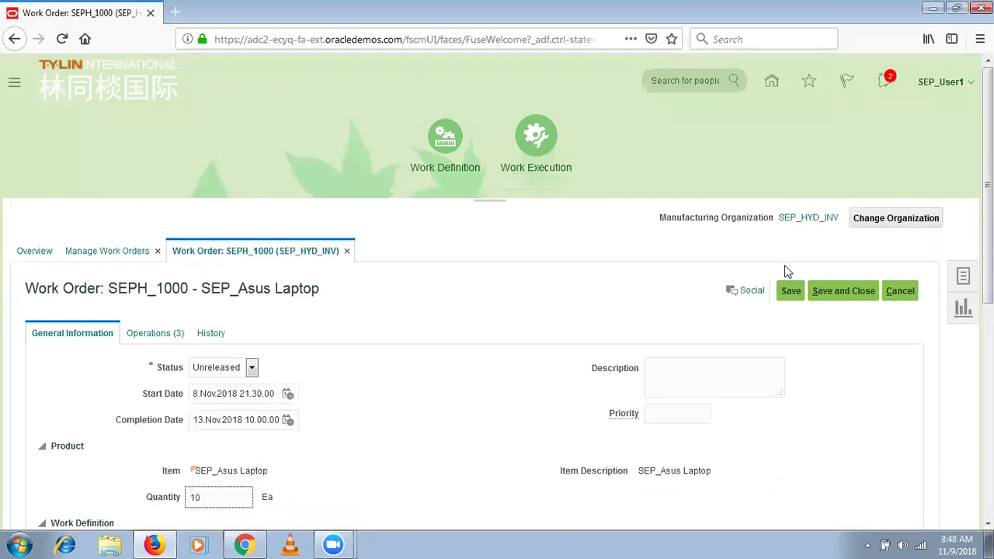
Show SEPH_1000's operations and select operation 10, noting its Count Point.
click(149, 334)
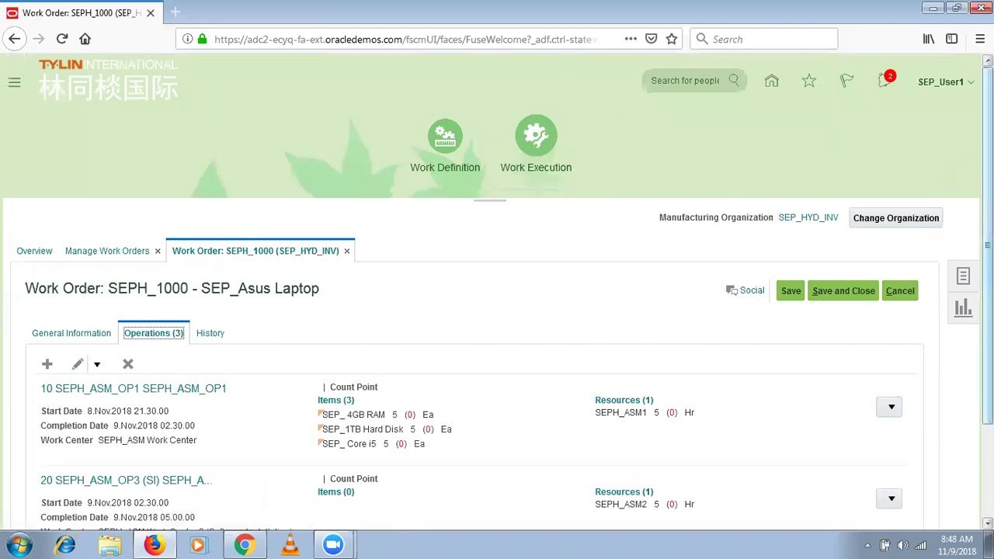
scroll(479, 344, down, 3)
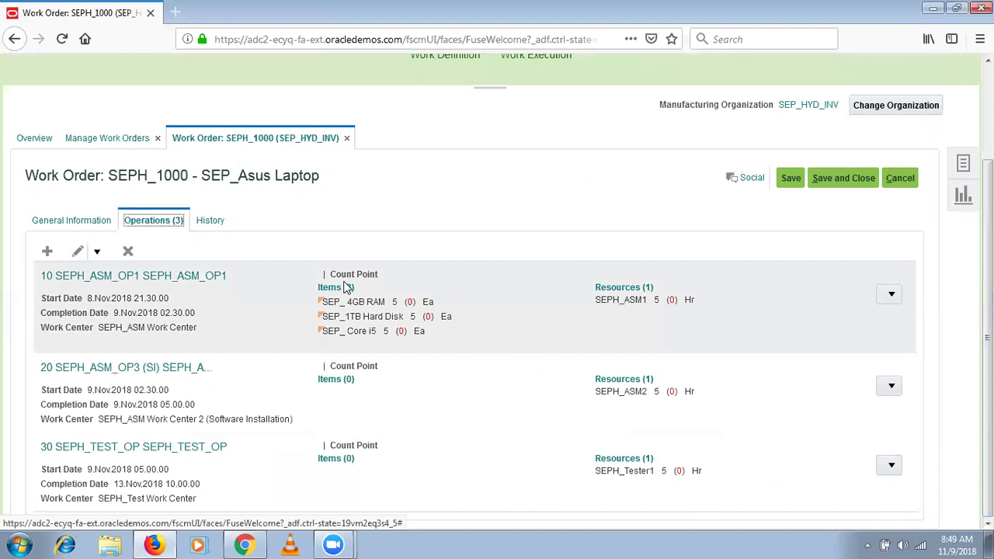
drag(372, 274, 332, 283)
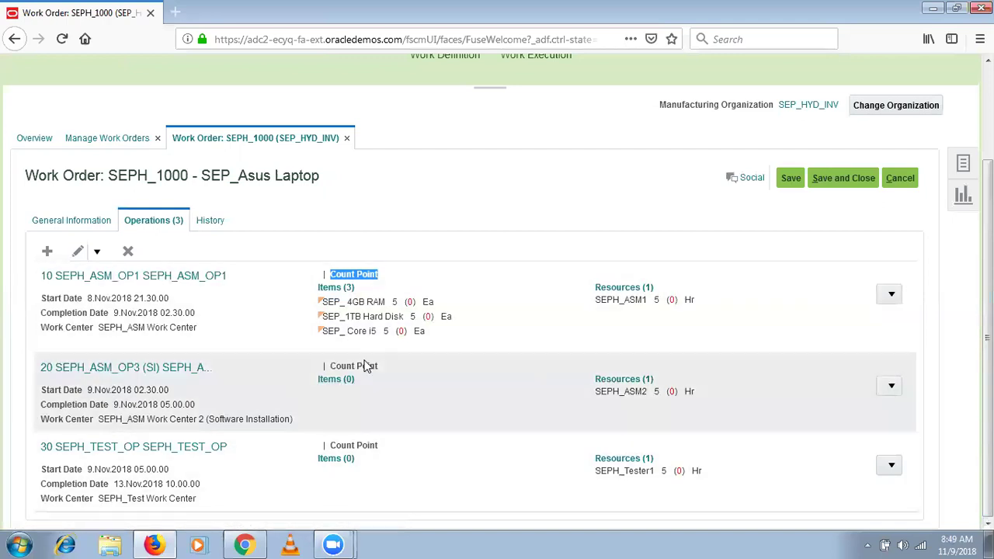
click(382, 261)
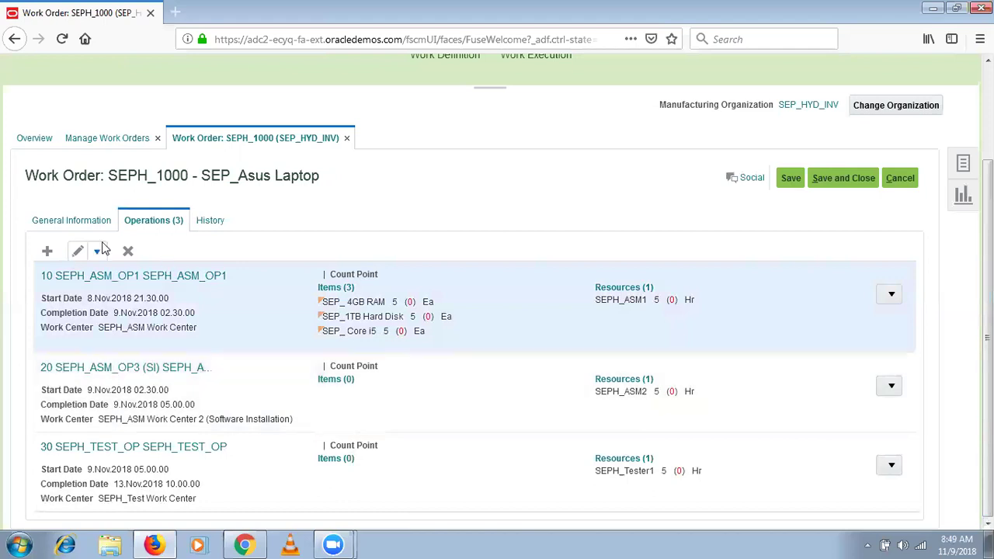
Review operation 10's three component items, such as SEP_ Core i5, then accept the item editor.
click(98, 251)
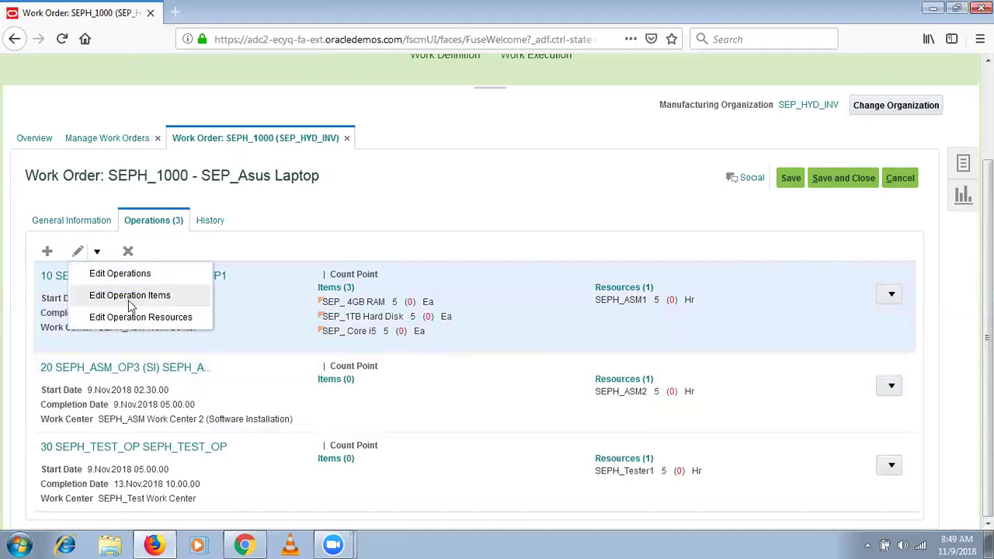
click(168, 301)
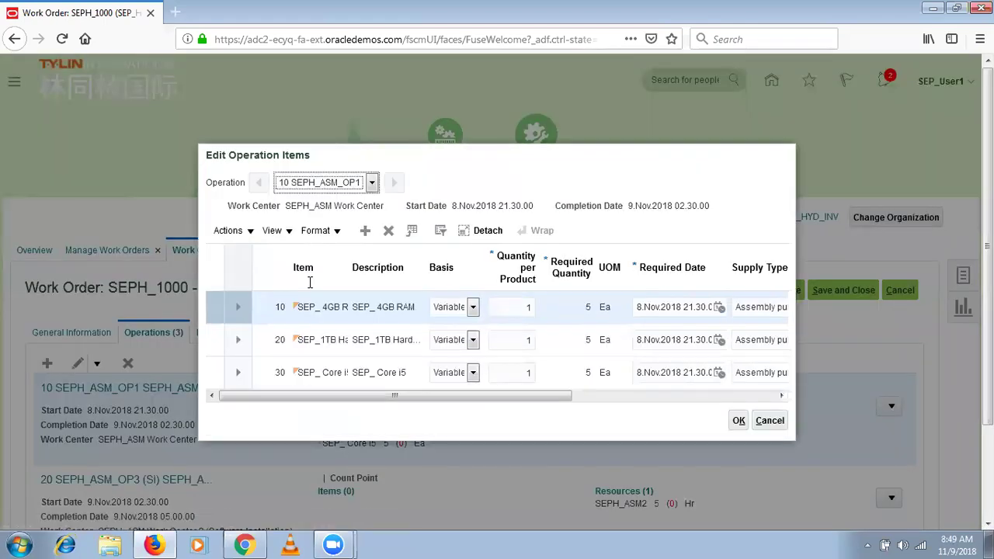
click(266, 374)
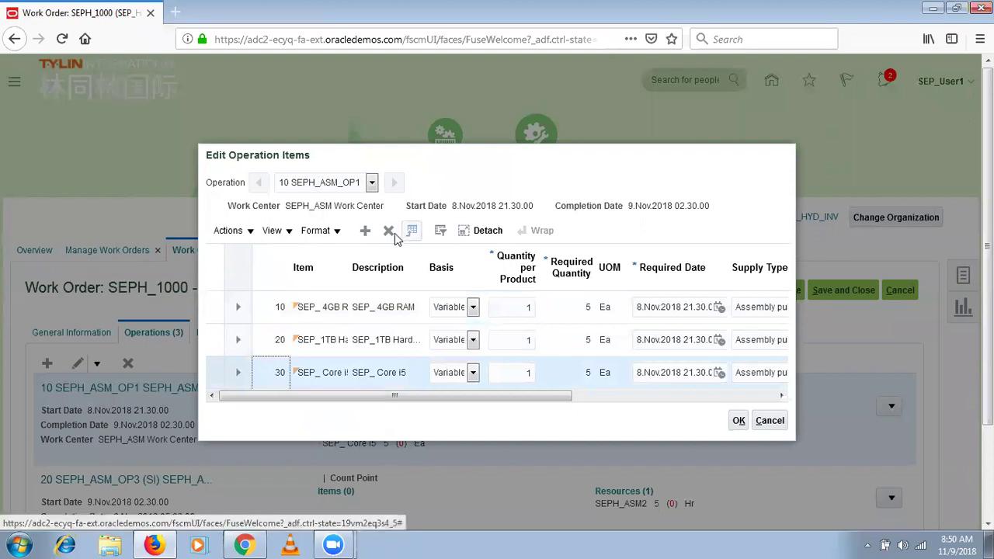
click(634, 396)
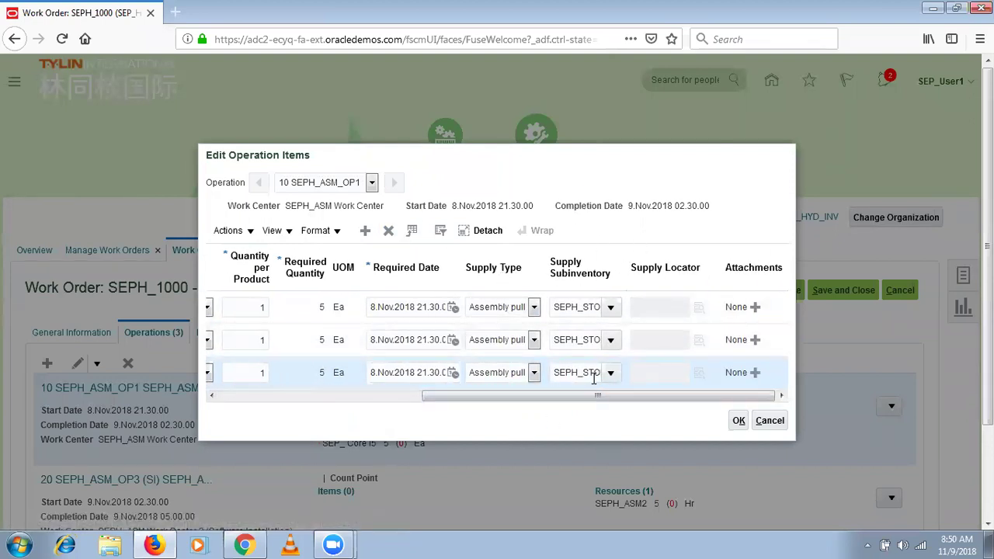
click(739, 420)
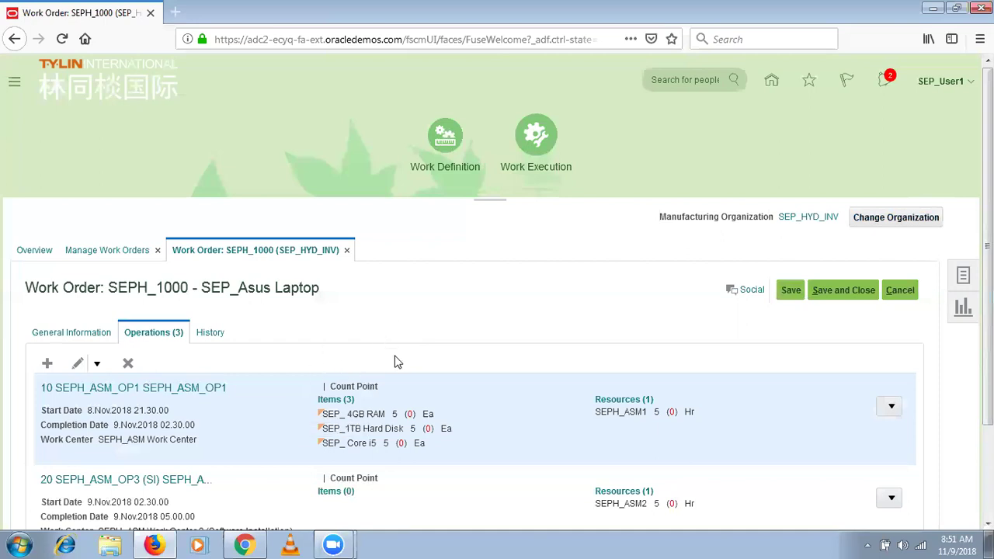
Try saving SEPH_1000, reschedule forward from the start date, and dismiss the invalid tolerance error.
click(832, 295)
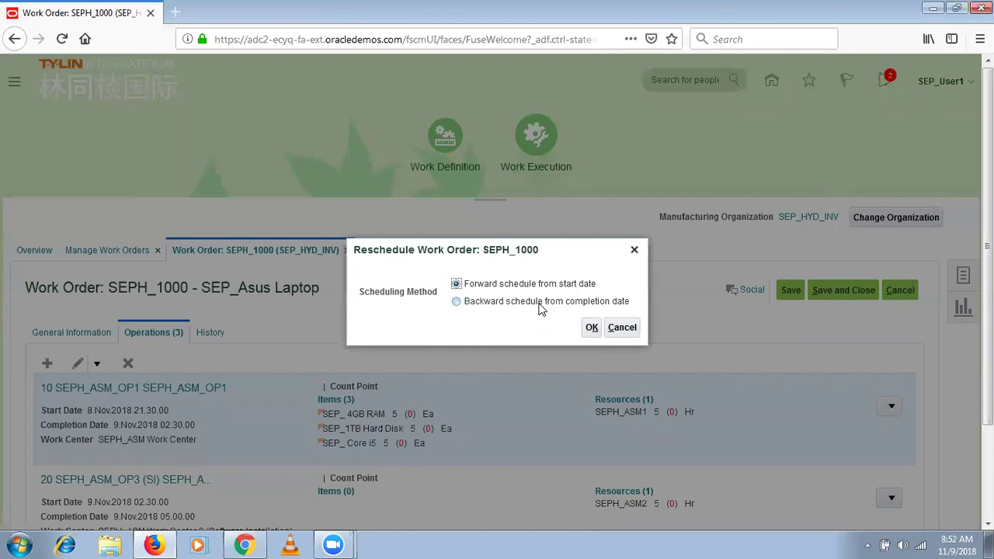
click(622, 326)
click(790, 292)
click(591, 327)
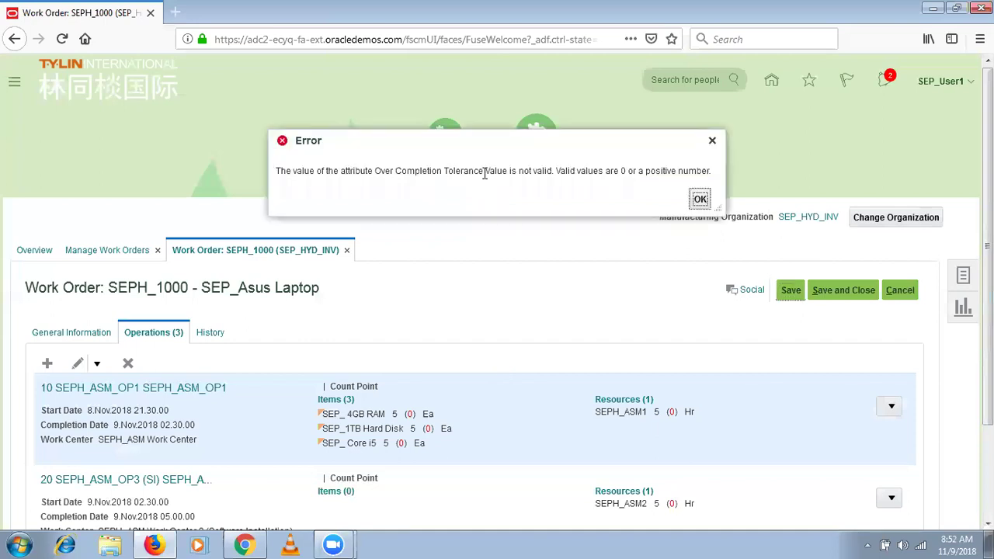
click(699, 199)
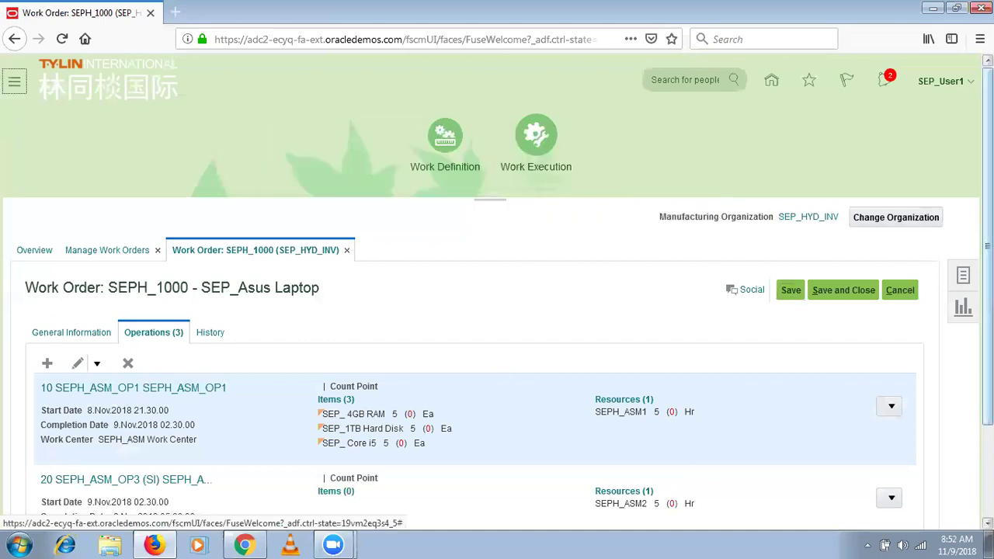
scroll(85, 258, down, 3)
Enter 1 as the over-completion tolerance value on General Information, then save and close.
click(74, 223)
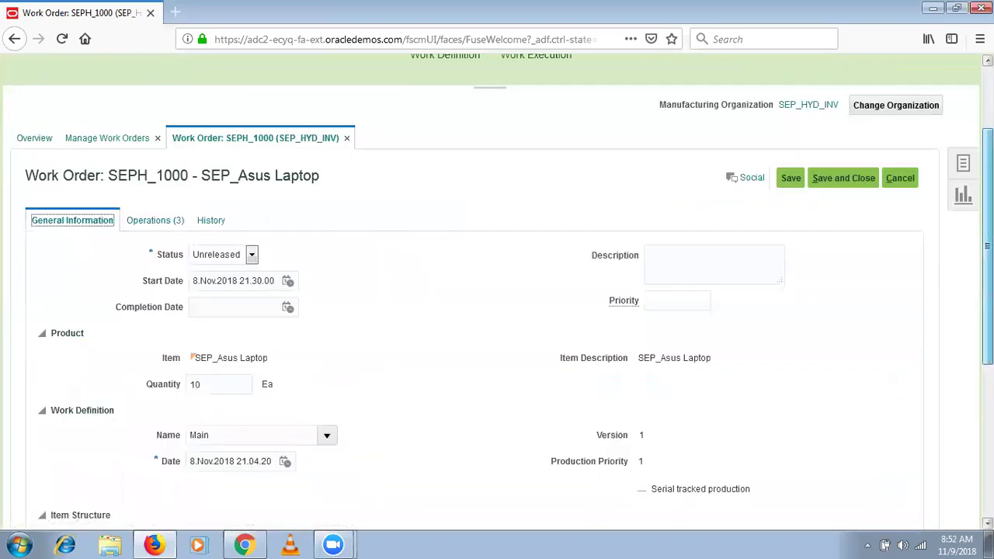
scroll(927, 435, down, 5)
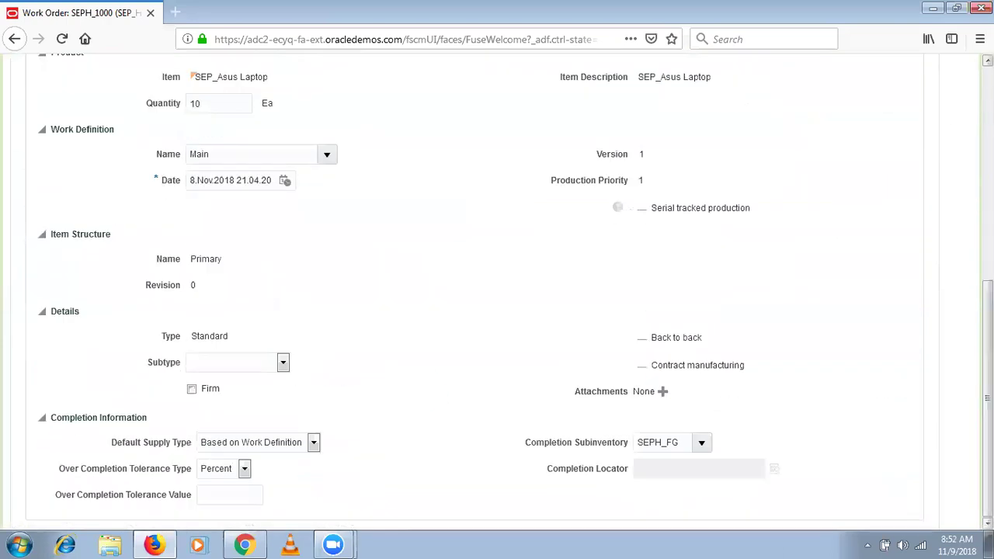
click(254, 499)
text(1)
key(Tab)
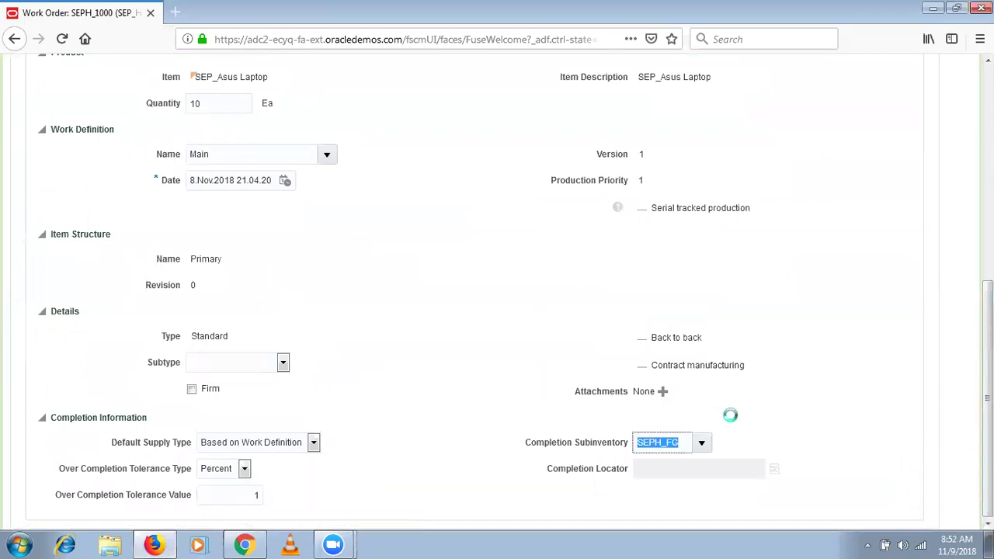
scroll(918, 195, up, 7)
click(790, 291)
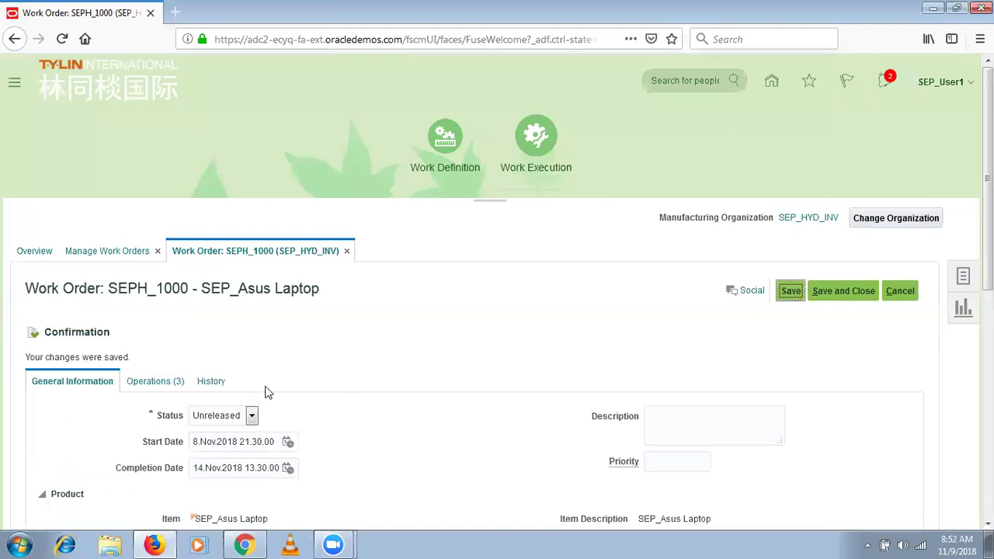
click(867, 289)
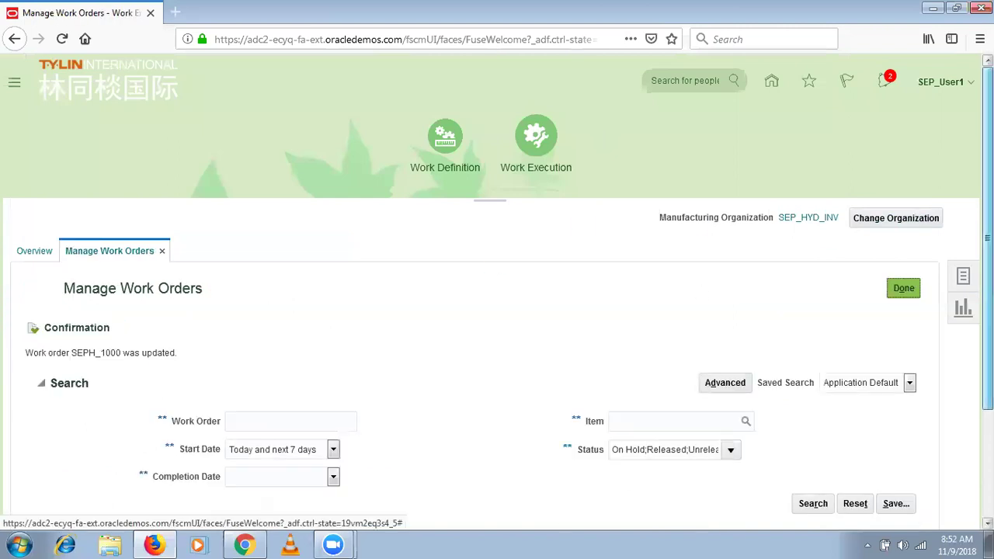
Search work orders with Unreleased status included, select SEPH_1000 and release it.
scroll(702, 293, down, 3)
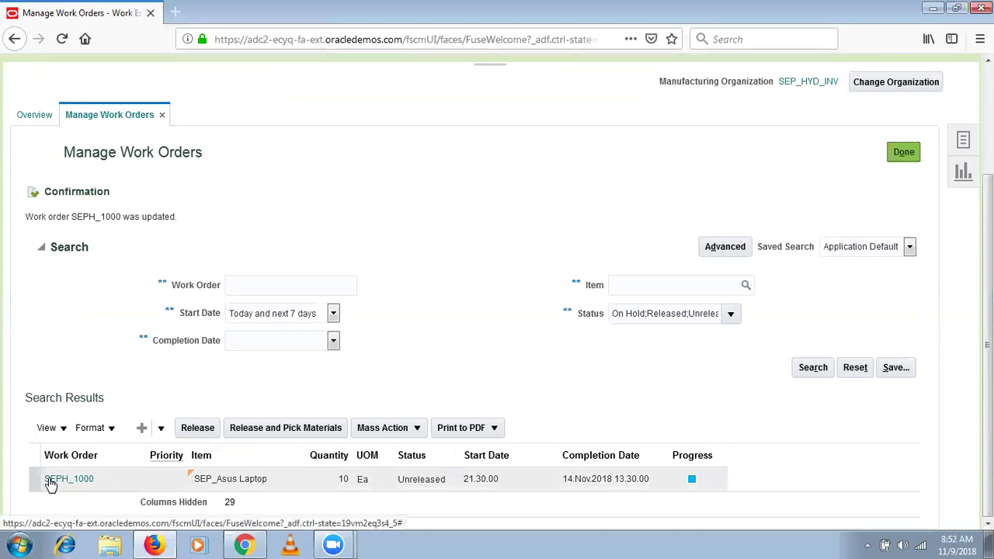
click(142, 488)
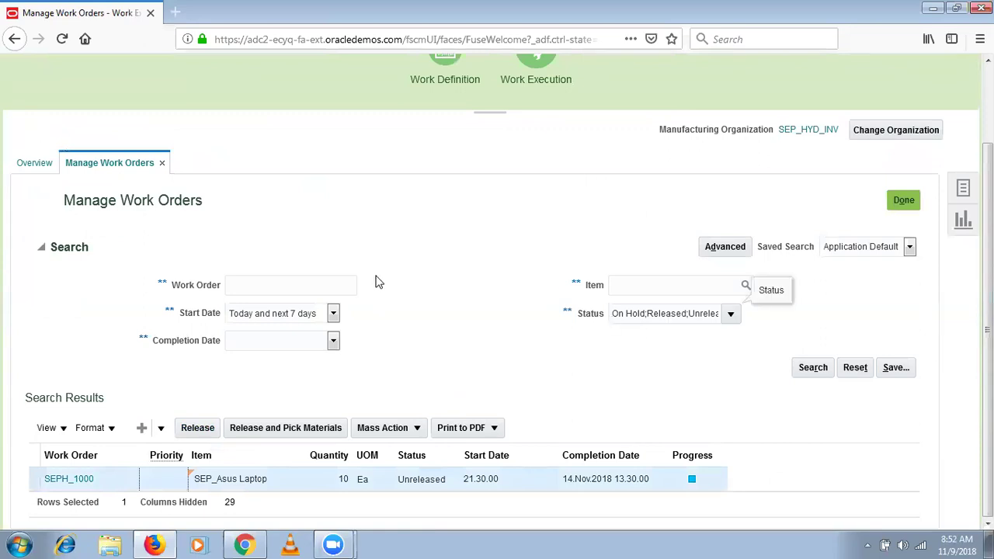
click(729, 315)
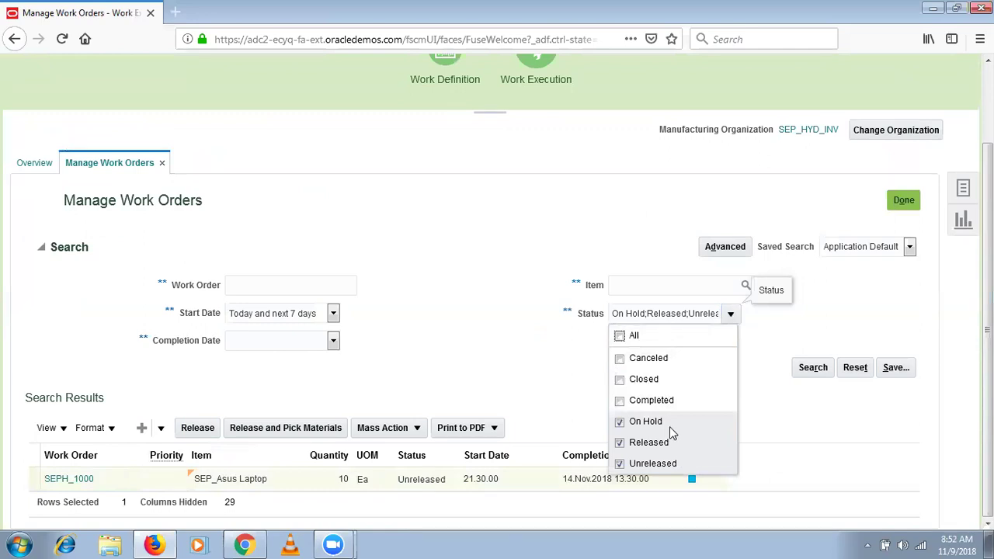
click(642, 464)
click(812, 370)
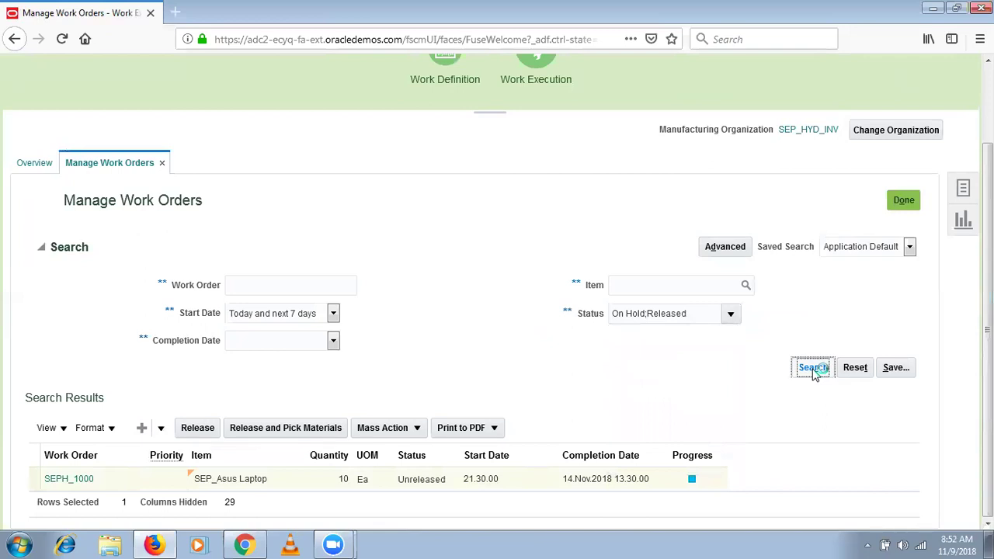
click(730, 326)
click(670, 476)
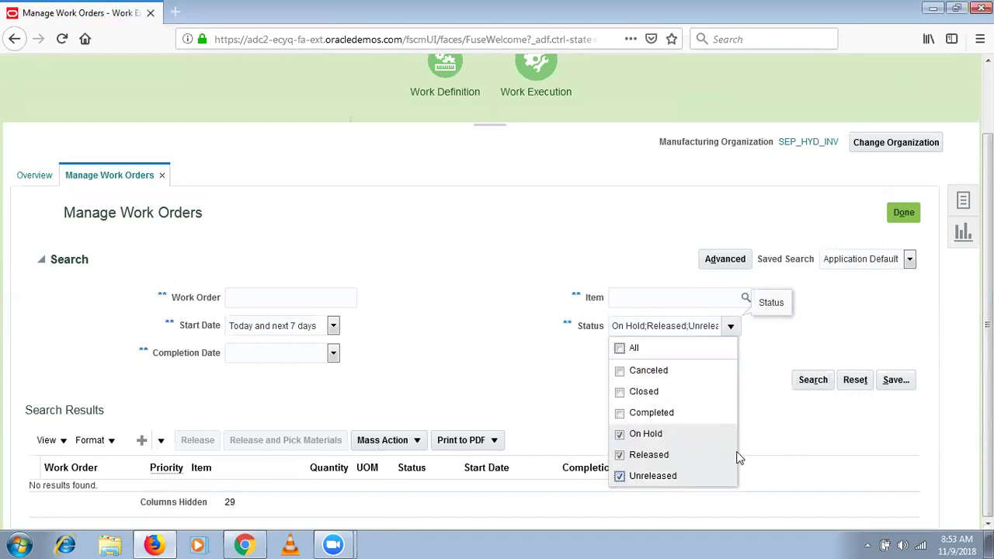
click(813, 382)
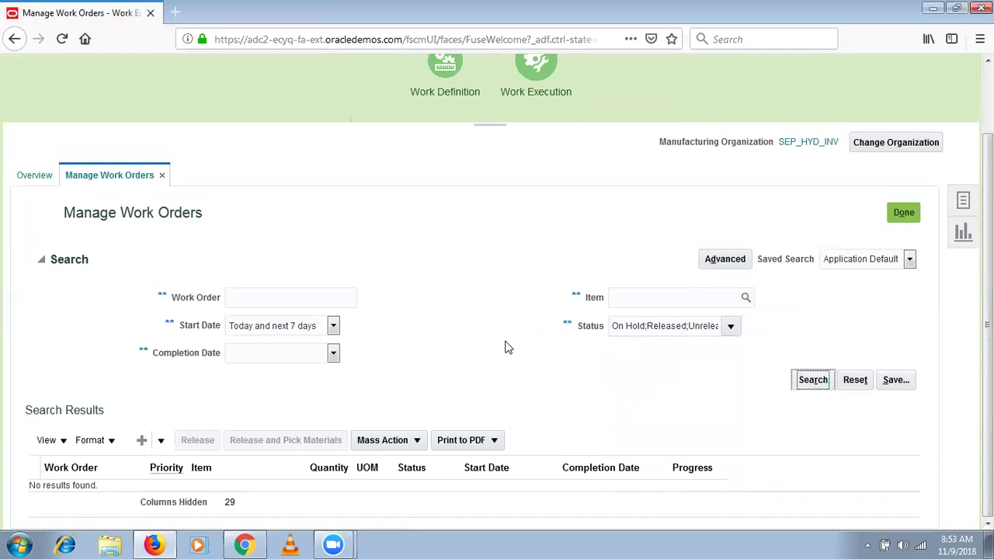
click(120, 449)
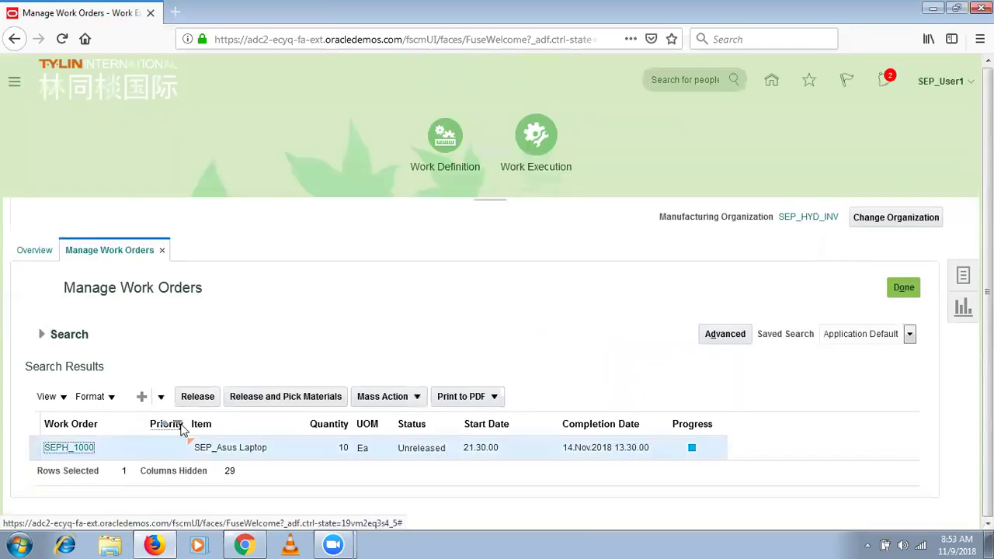
click(199, 397)
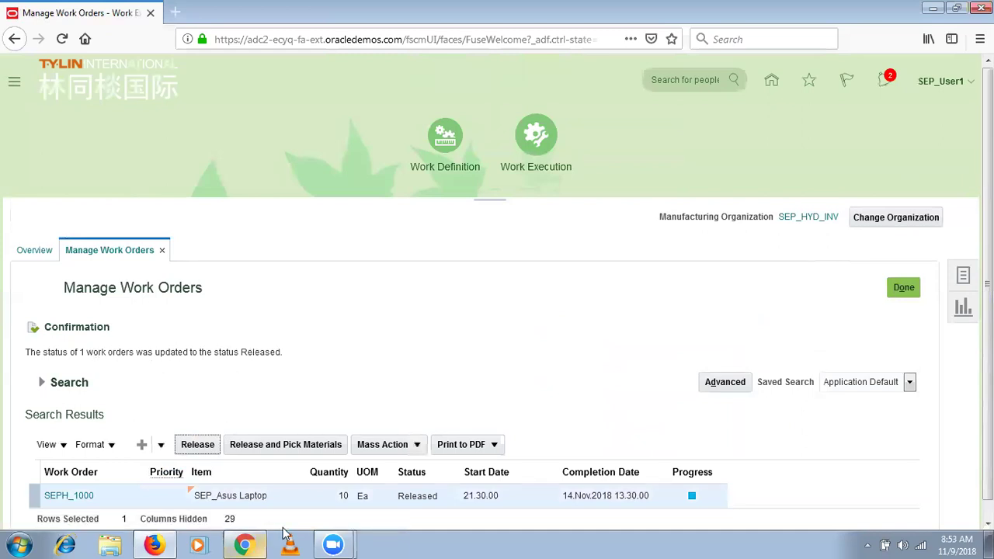
Check that SEPH_1000 is Released and return to the SEP_HYD_INV Work Execution Overview.
click(903, 287)
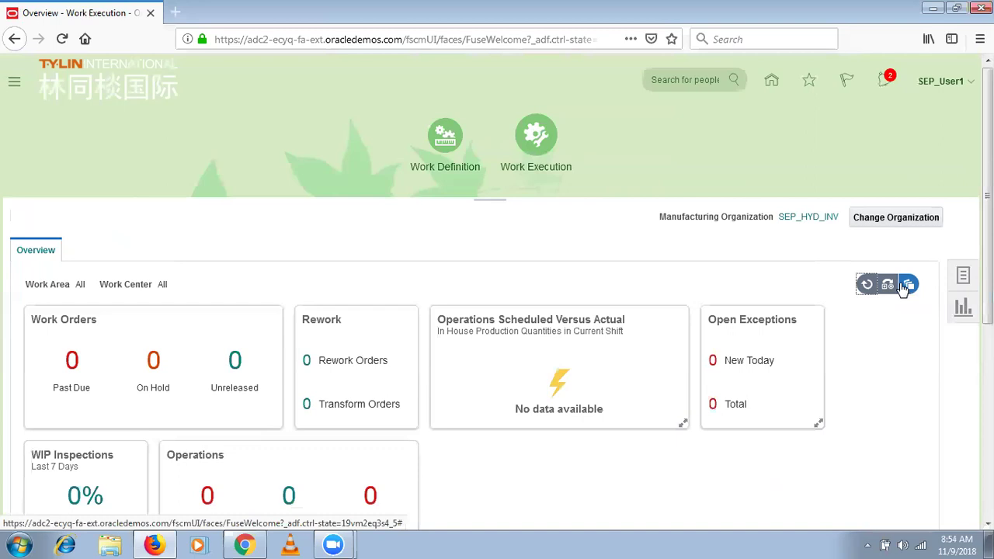
Open the Review Dispatch List from the Tasks panel.
click(963, 276)
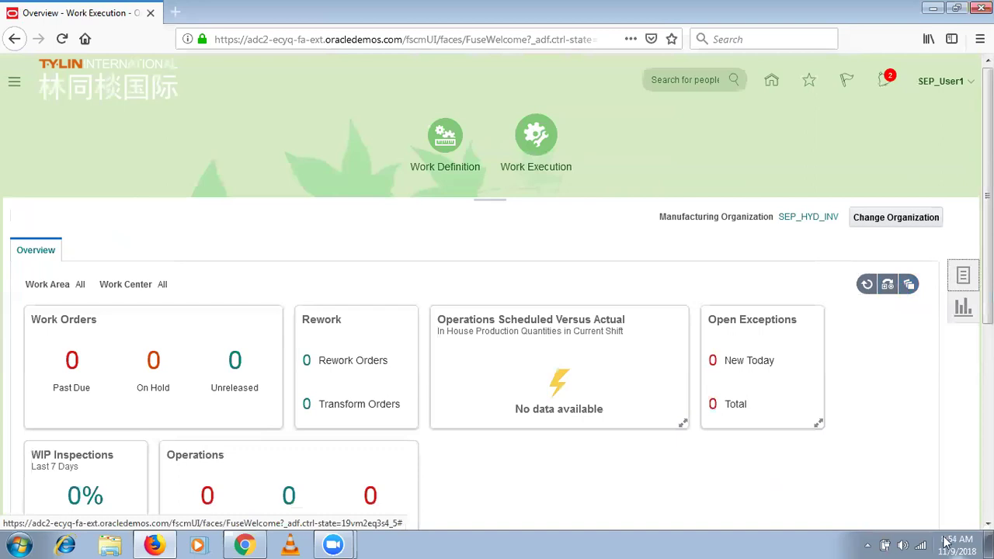
drag(987, 264, 987, 337)
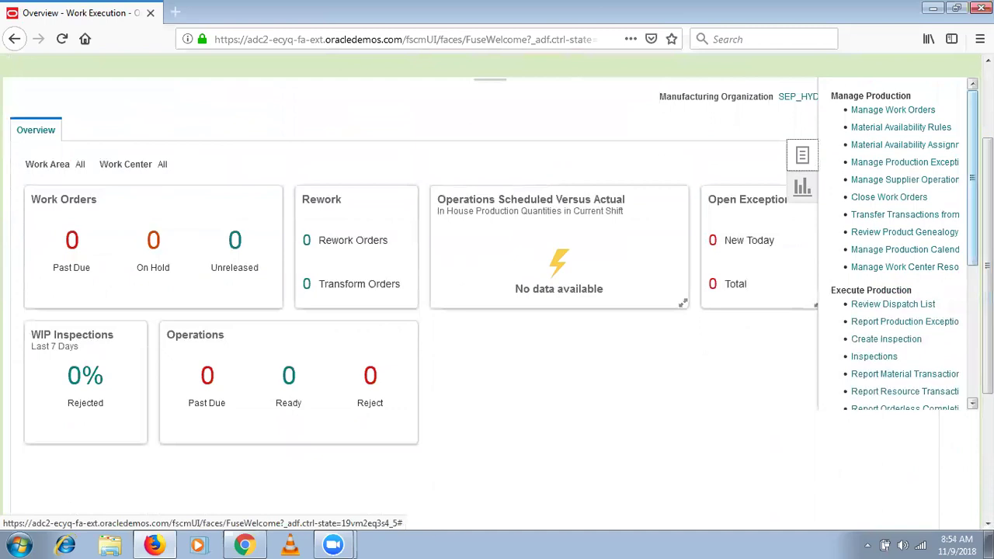
click(900, 304)
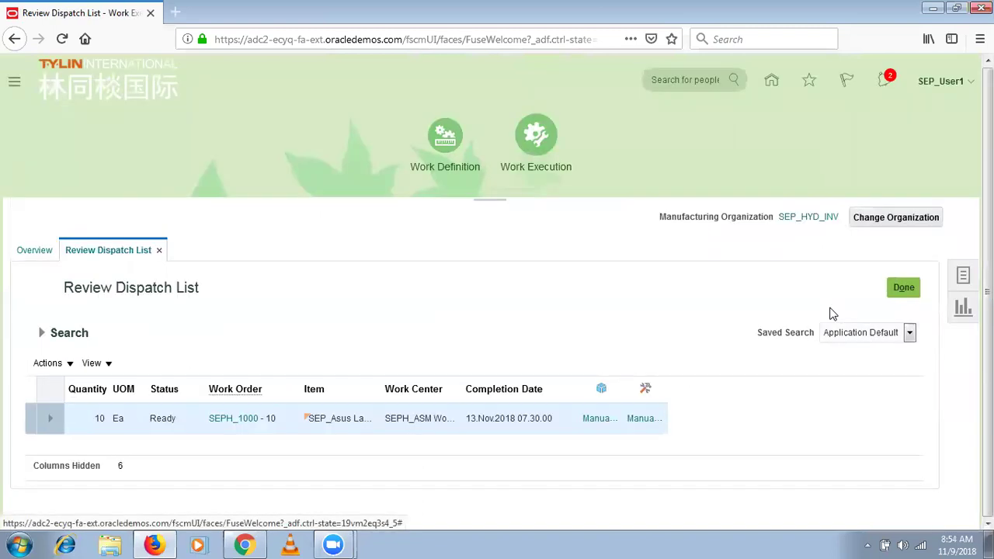
Locate SEPH_1000 operation 10 sorted by work order and show the Work Area search choices.
click(84, 422)
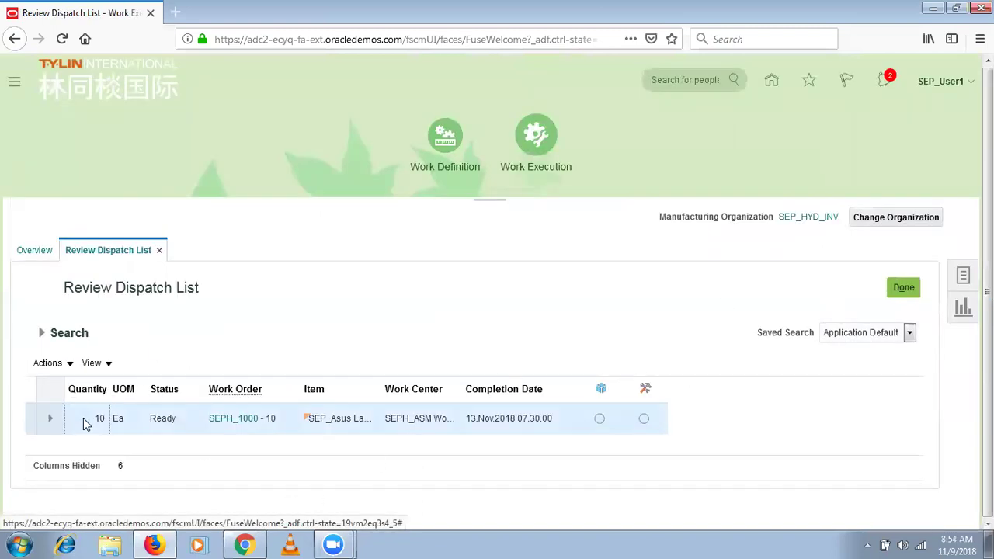
click(232, 376)
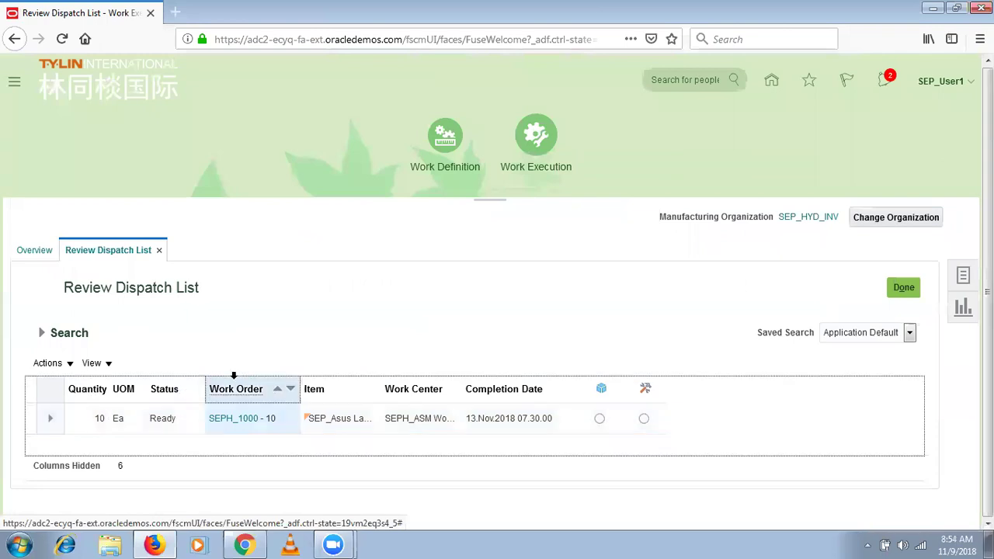
click(270, 418)
drag(277, 419, 266, 418)
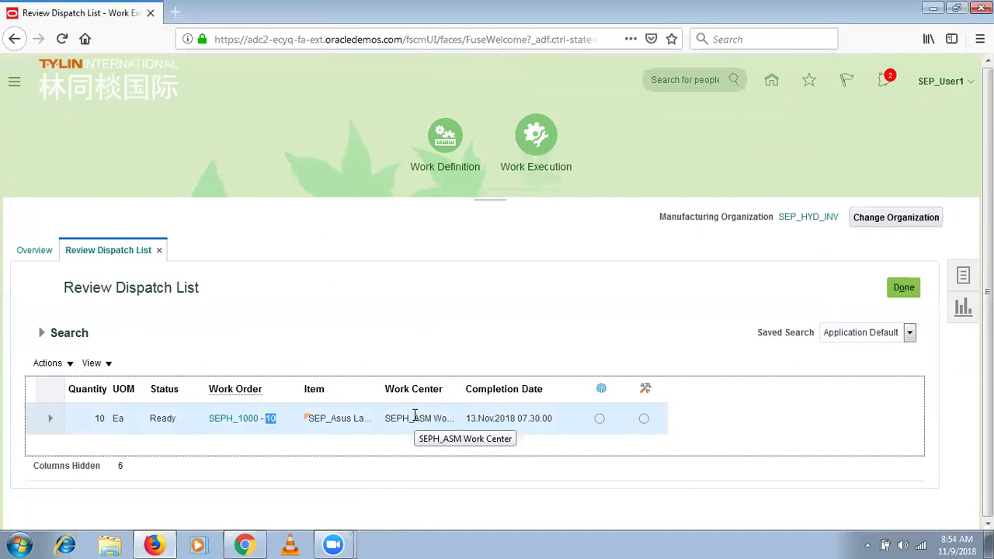
click(41, 334)
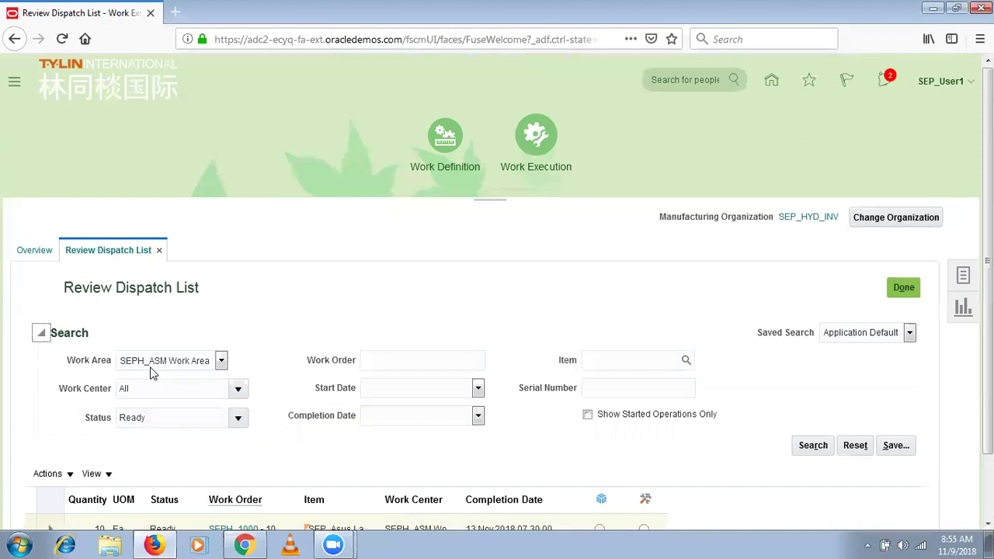
click(153, 365)
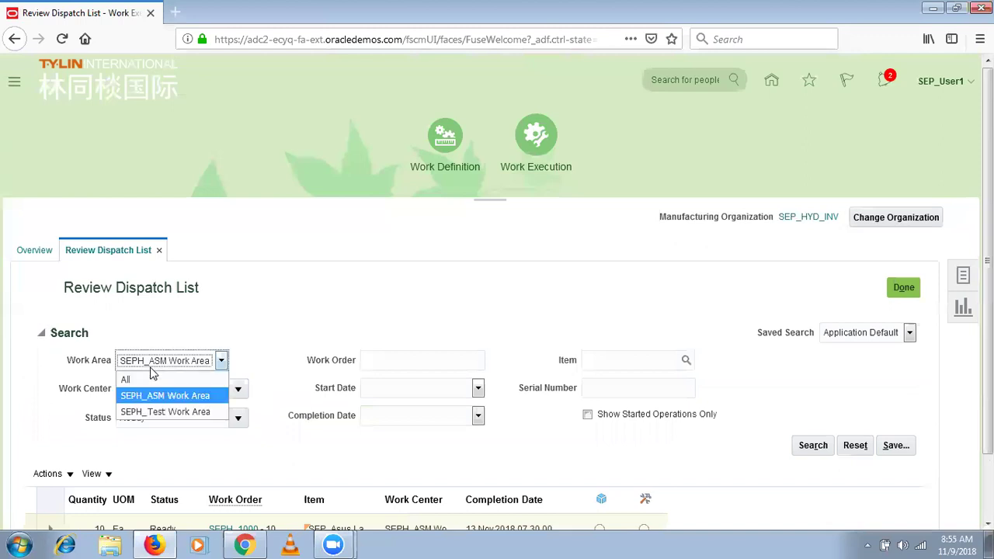
Keep SEPH_ASM Work Area, then expand SEPH_1000 operation 10 showing complete 10, reject 0, scrap 0.
click(344, 301)
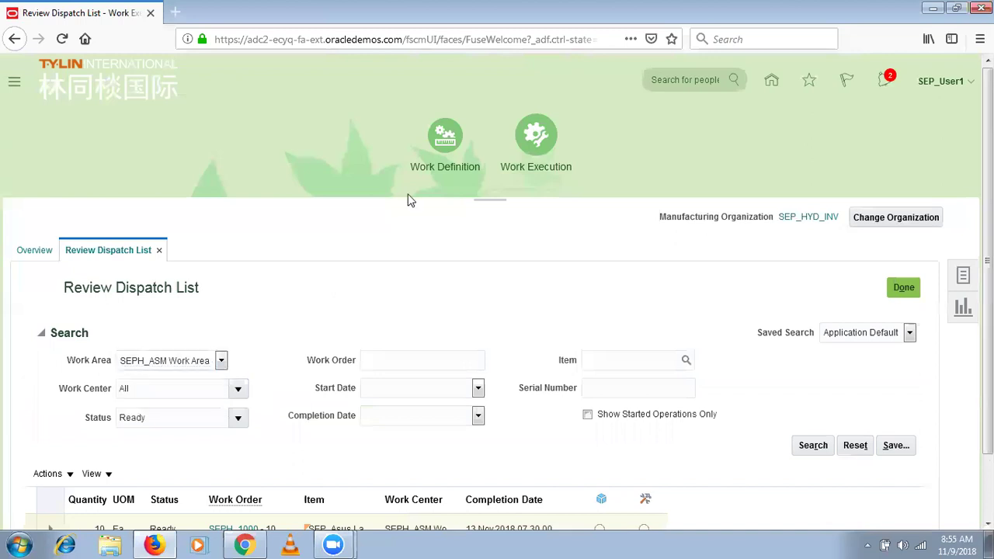
scroll(351, 124, down, 2)
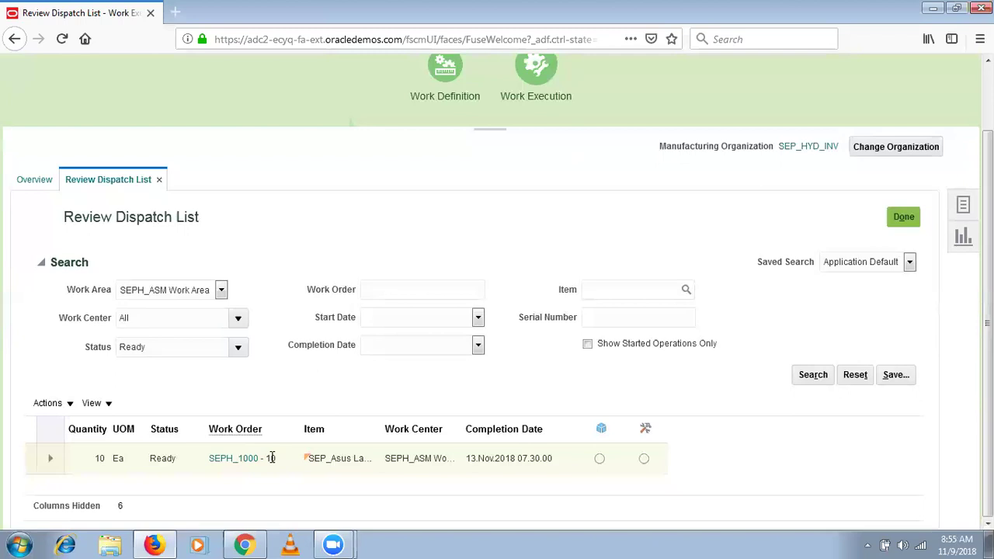
click(52, 459)
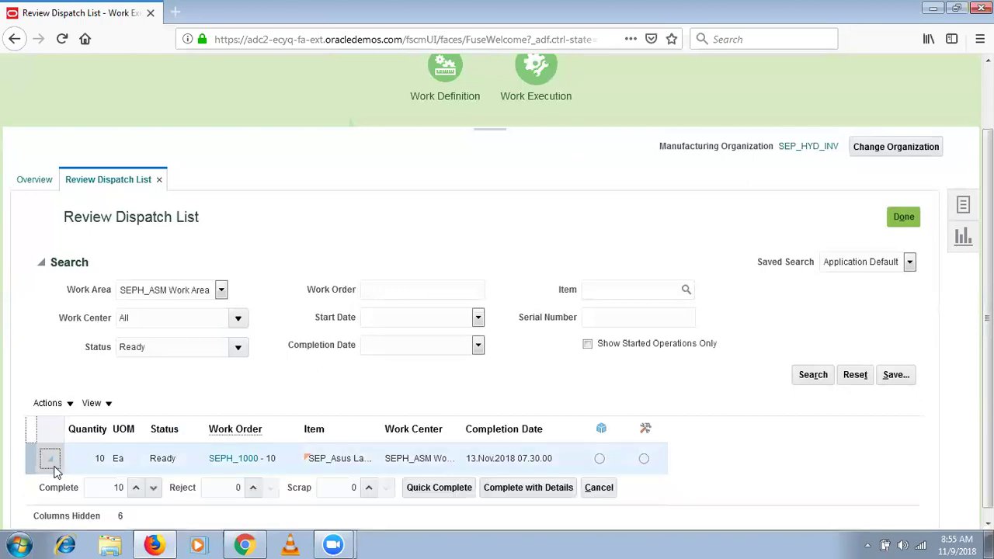
click(256, 459)
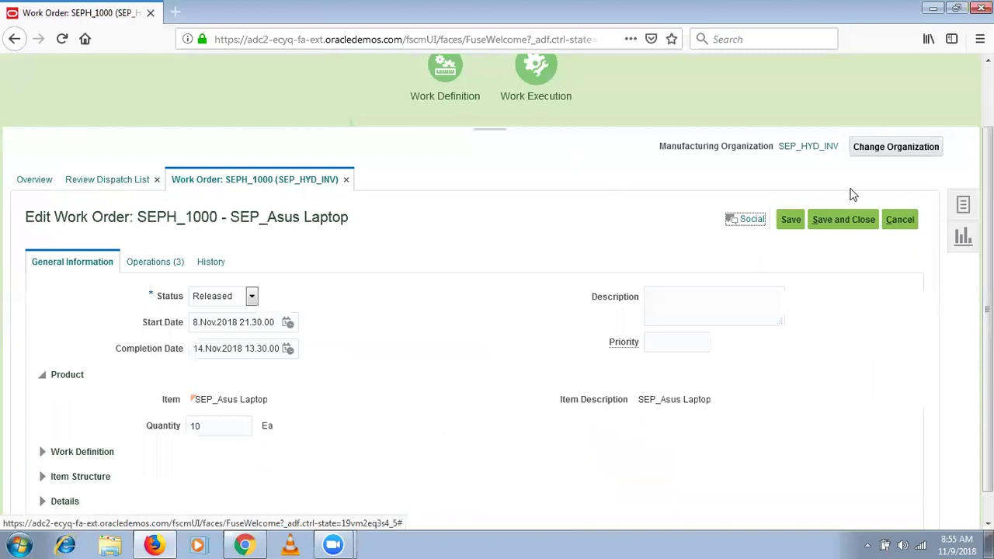
click(851, 220)
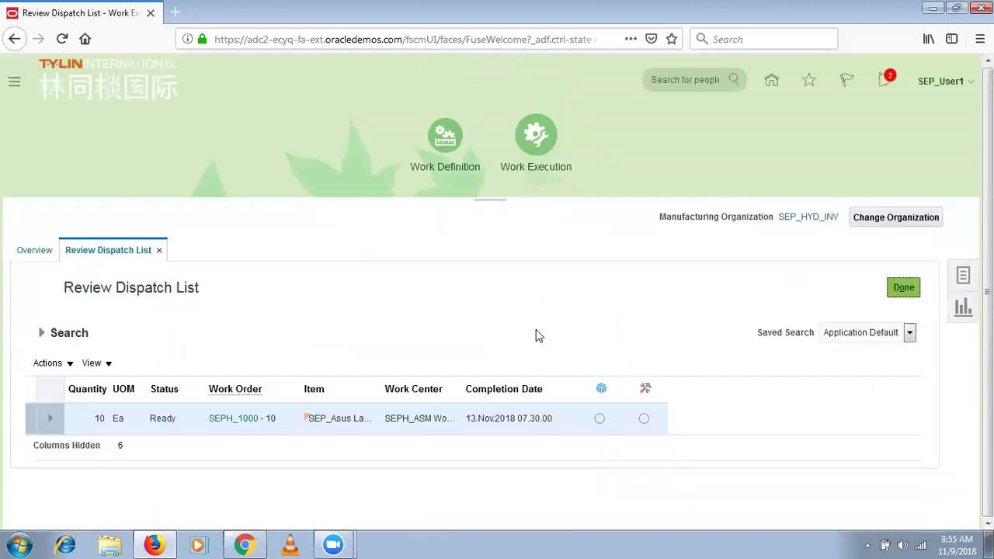
drag(261, 416, 199, 411)
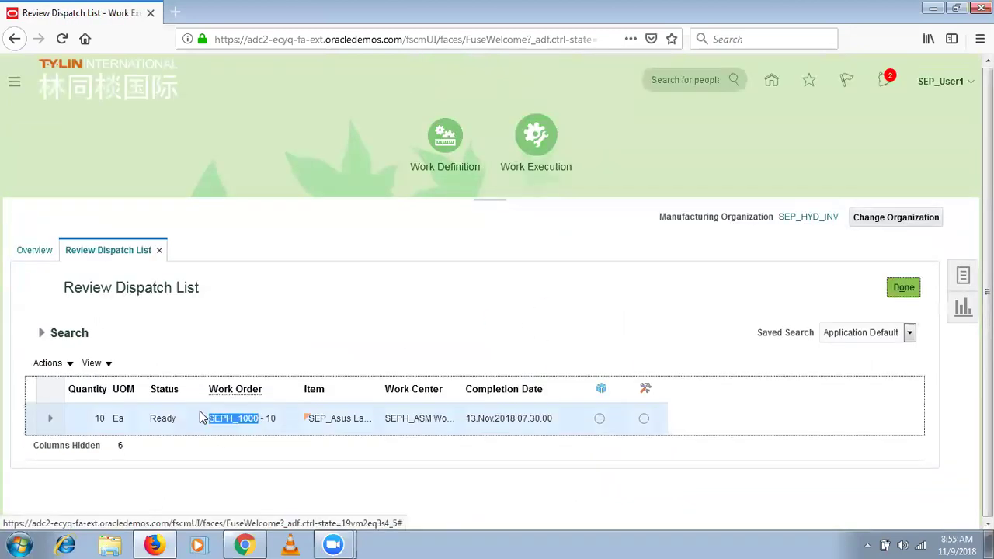
double_click(270, 418)
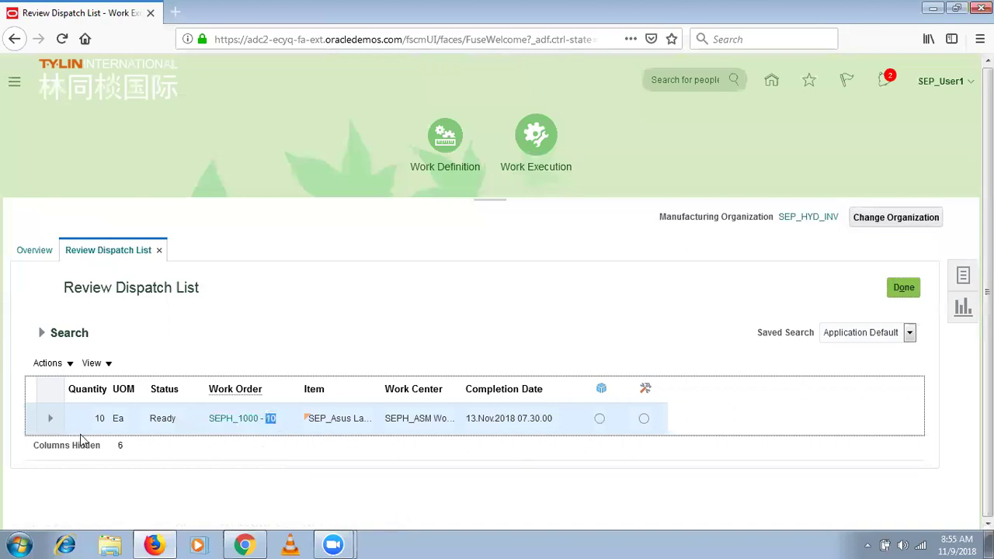
click(49, 418)
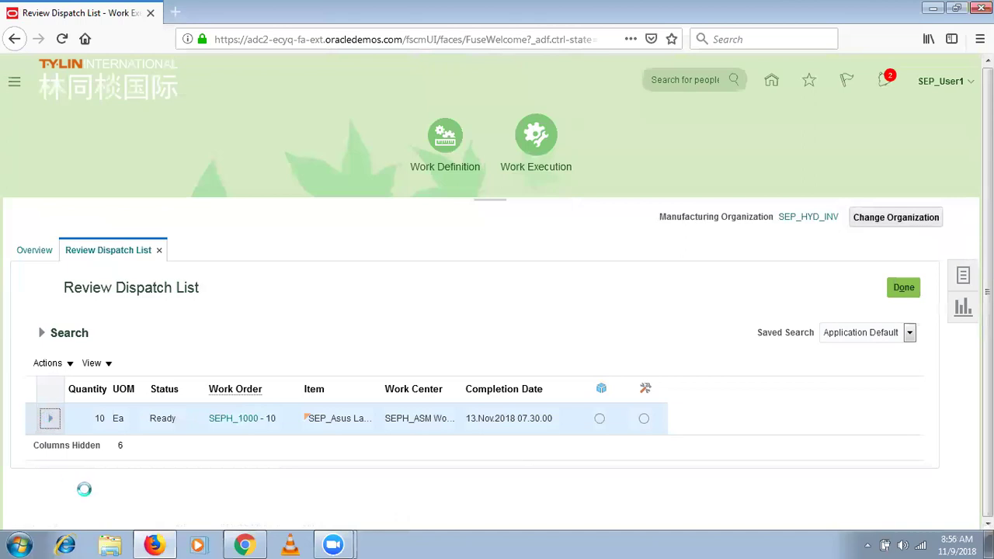
click(115, 448)
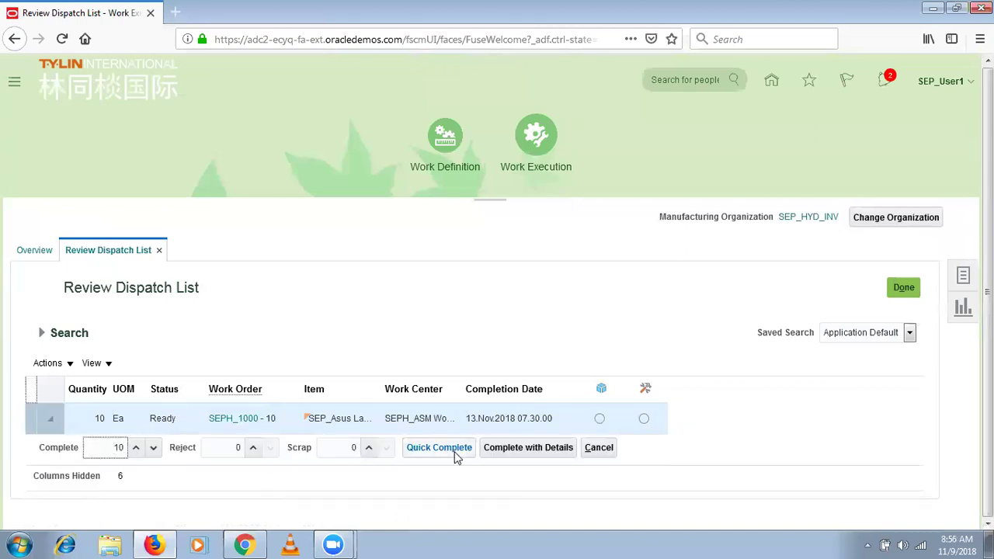
Save Complete with Details for SEPH_1000-10 at quantity 10, with label printing toggled.
click(505, 451)
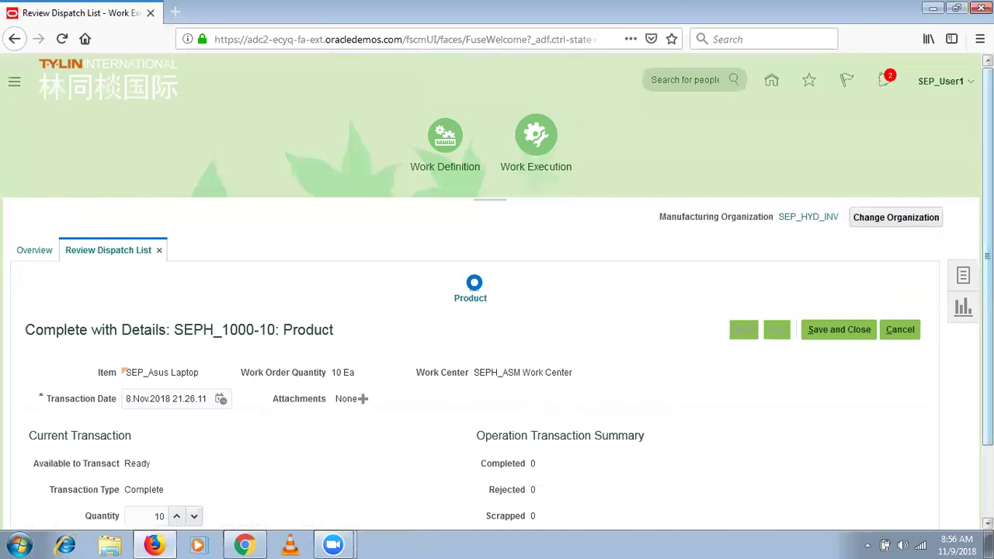
scroll(497, 349, down, 2)
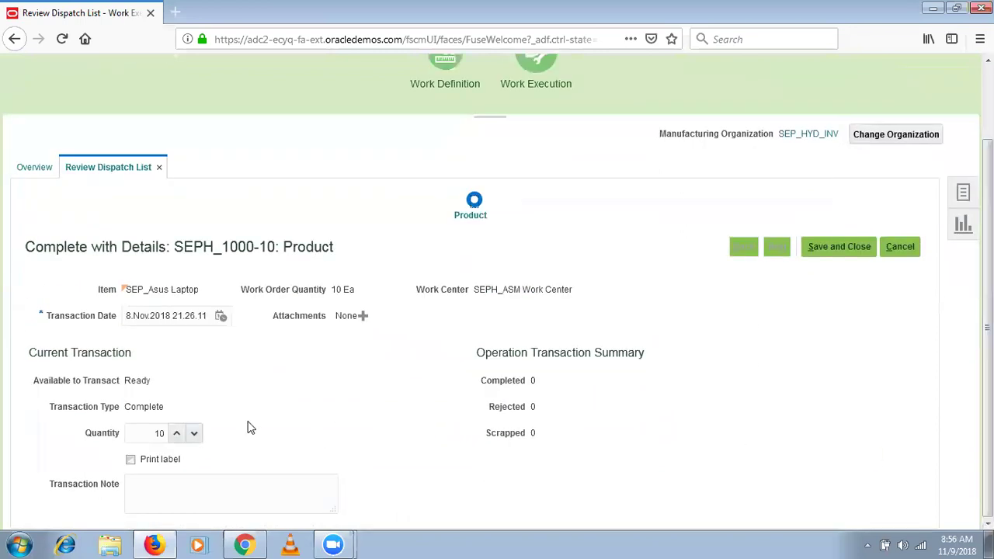
click(149, 434)
click(131, 460)
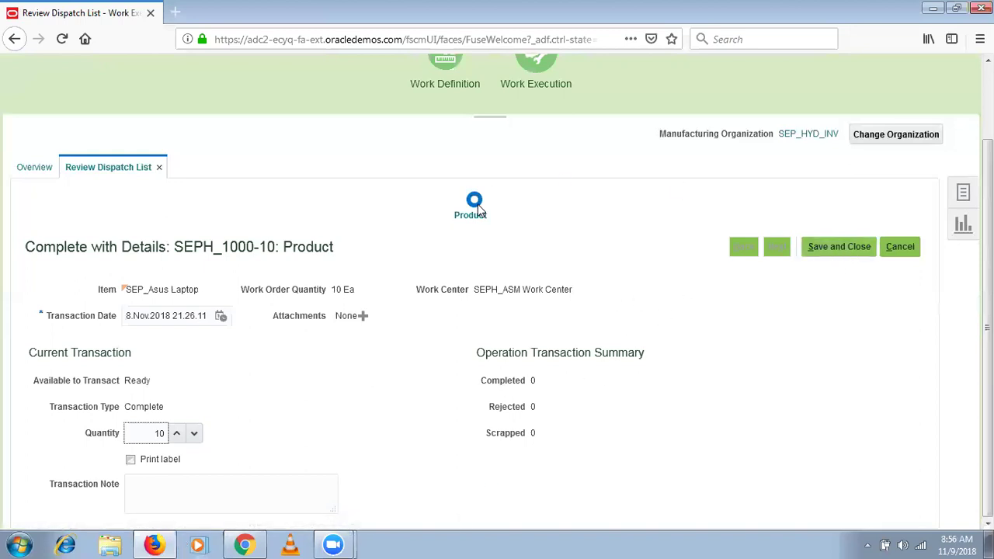
click(857, 247)
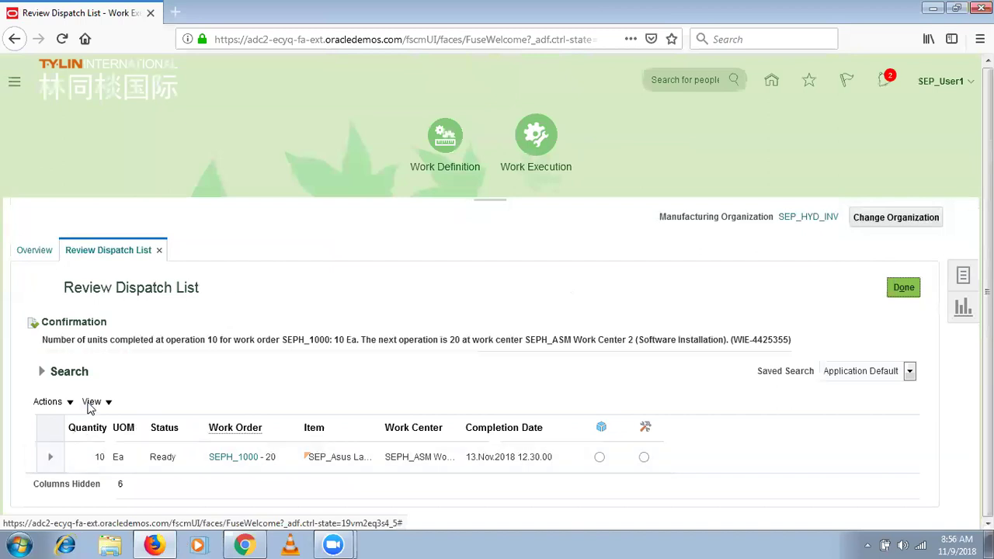
click(87, 424)
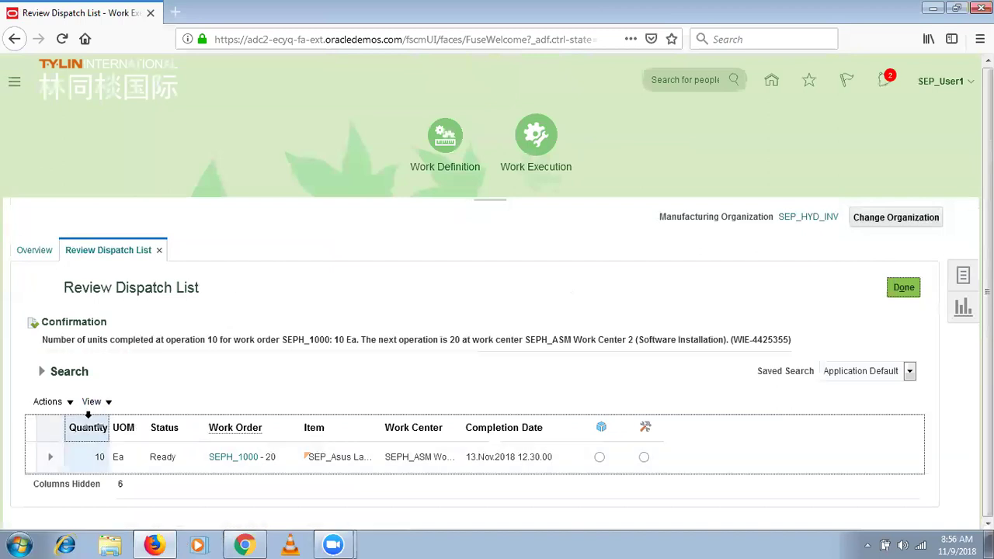
click(258, 425)
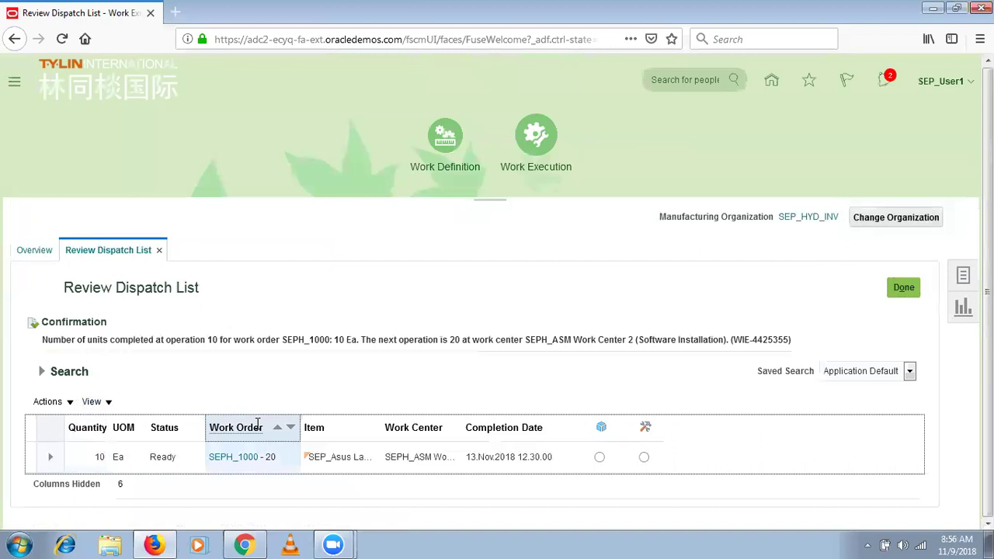
click(45, 339)
drag(45, 339, 533, 339)
double_click(350, 339)
click(630, 339)
drag(630, 340, 530, 330)
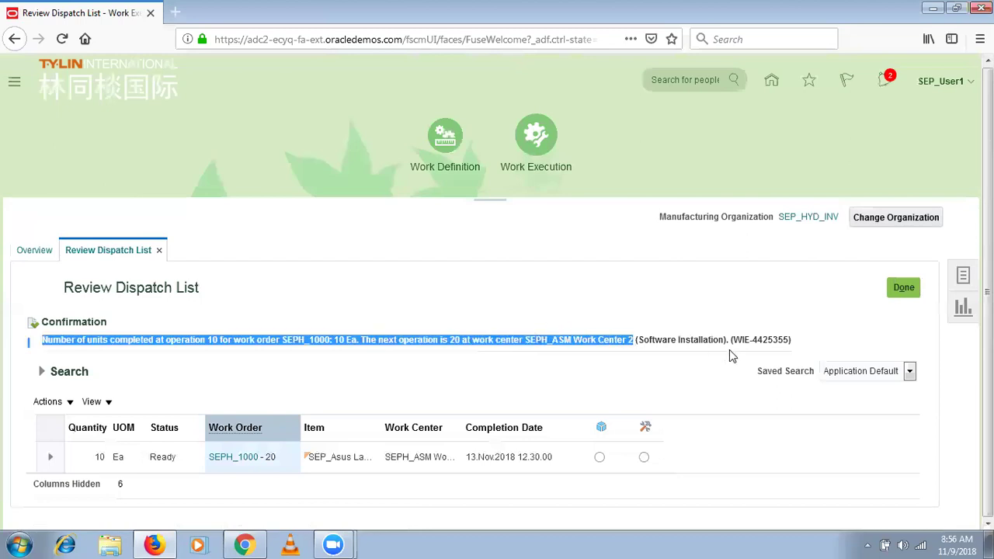
drag(722, 340, 638, 343)
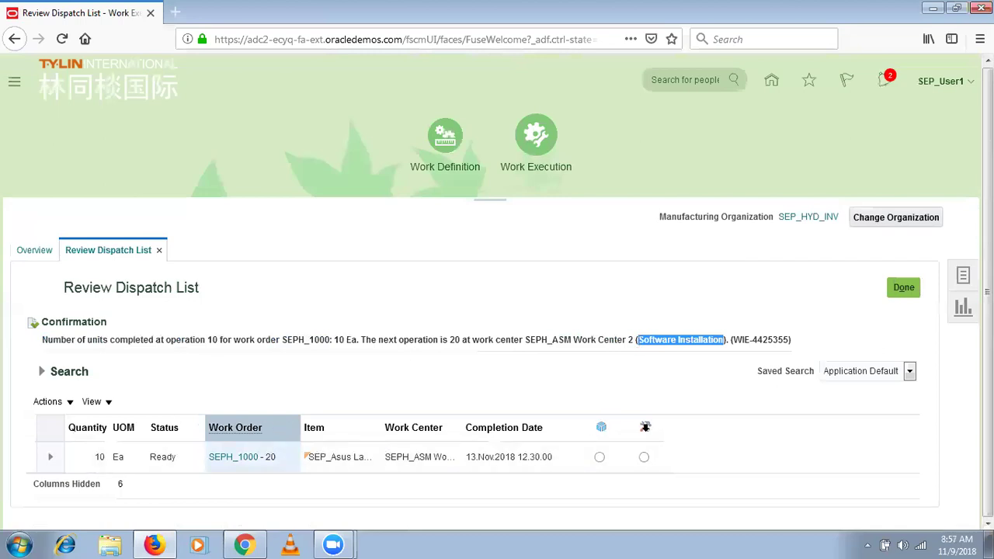
Cancel Report Material Transactions, then save Complete with Details for SEPH_1000-20 at quantity 10.
click(600, 460)
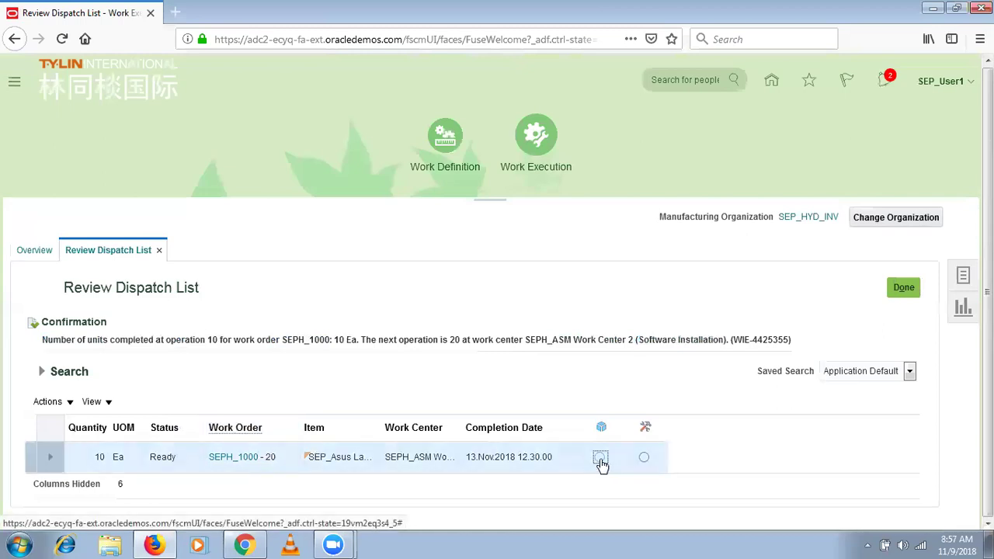
click(603, 461)
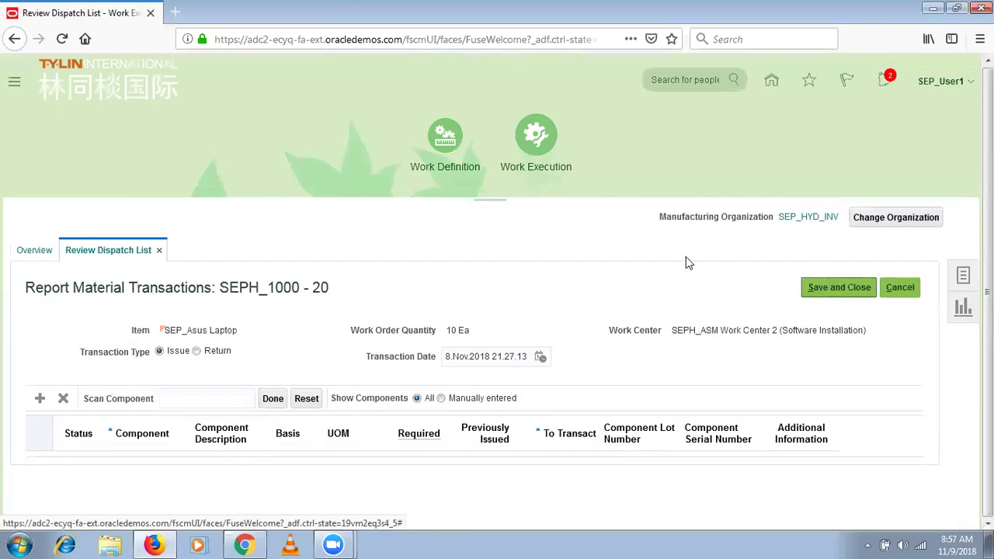
click(897, 288)
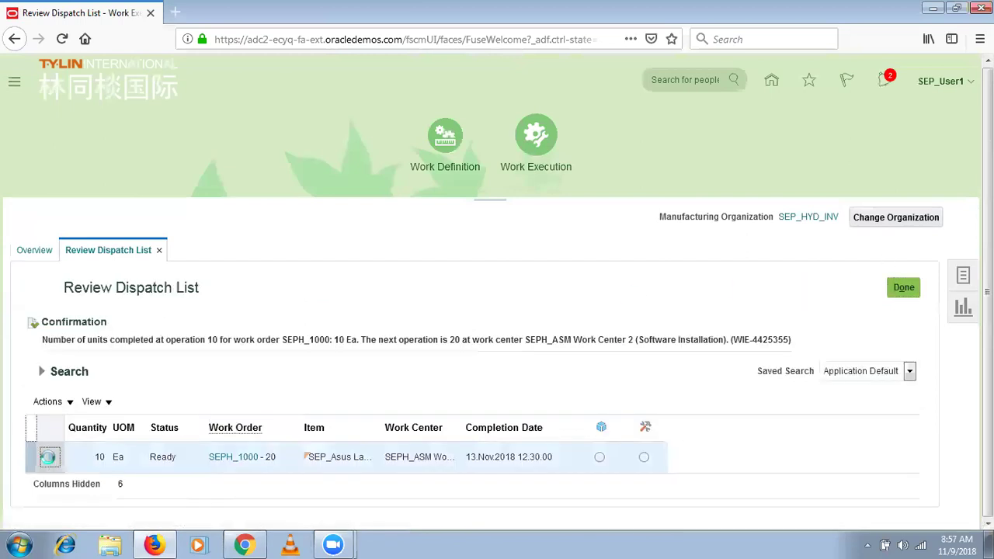
click(48, 457)
click(522, 450)
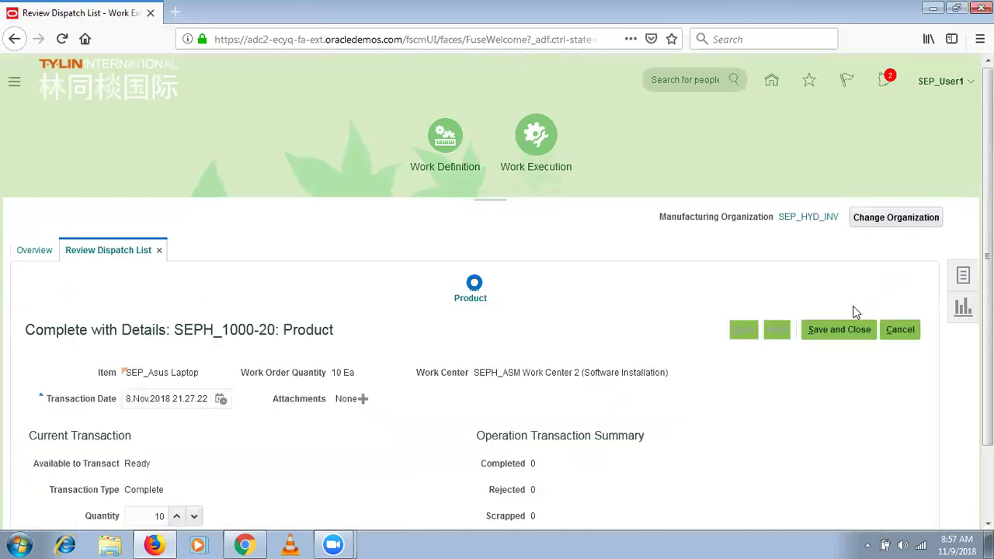
click(840, 333)
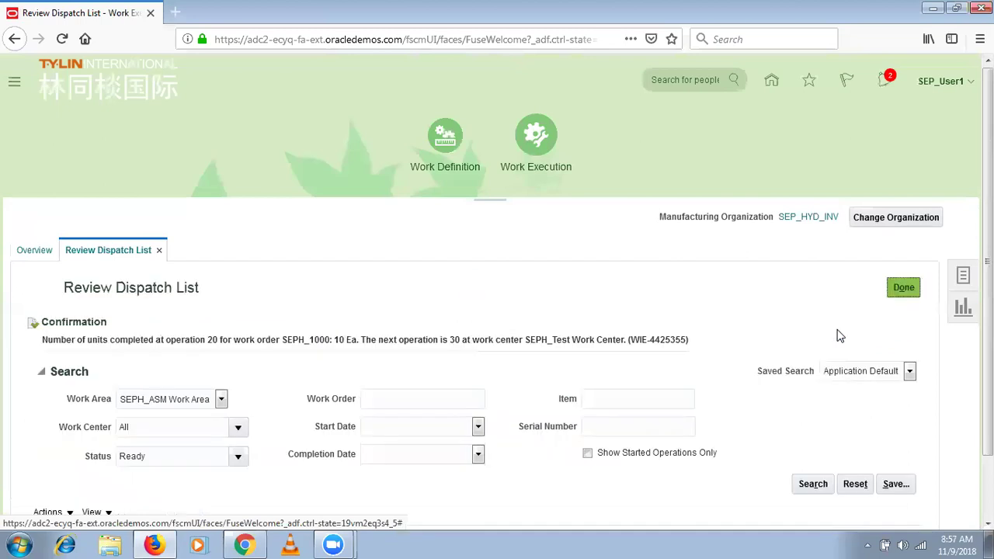
Select operation number 30 in the dispatch list search criteria.
drag(988, 334, 987, 533)
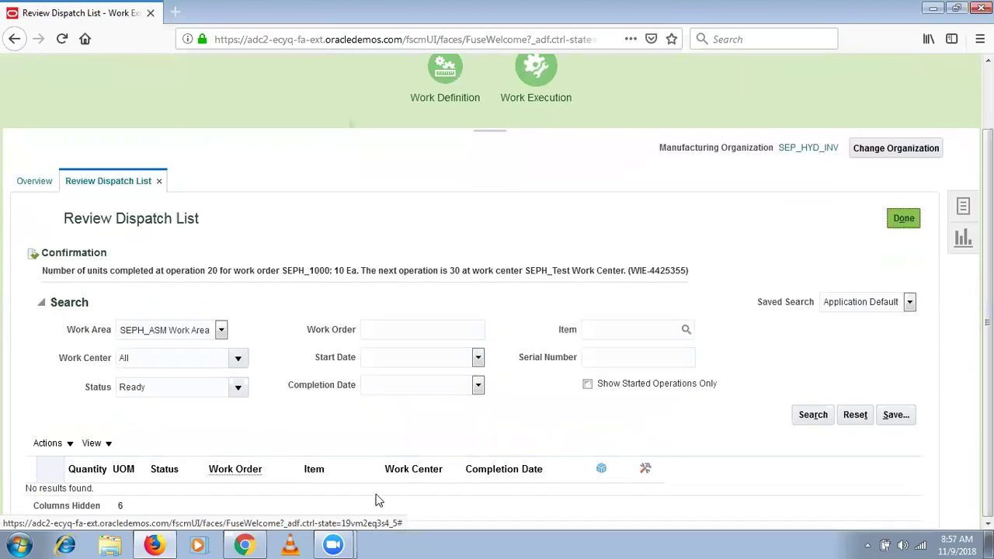
click(139, 497)
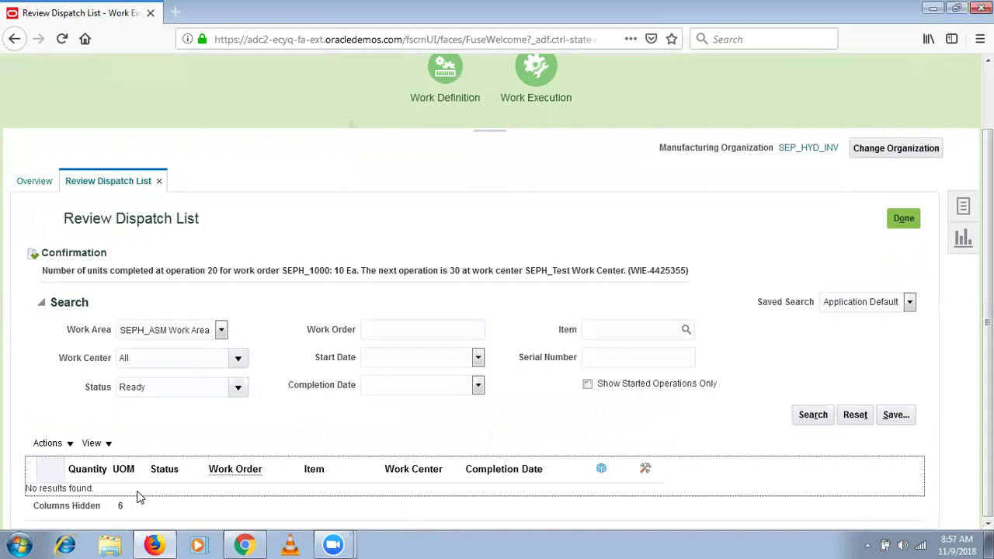
click(459, 270)
double_click(455, 269)
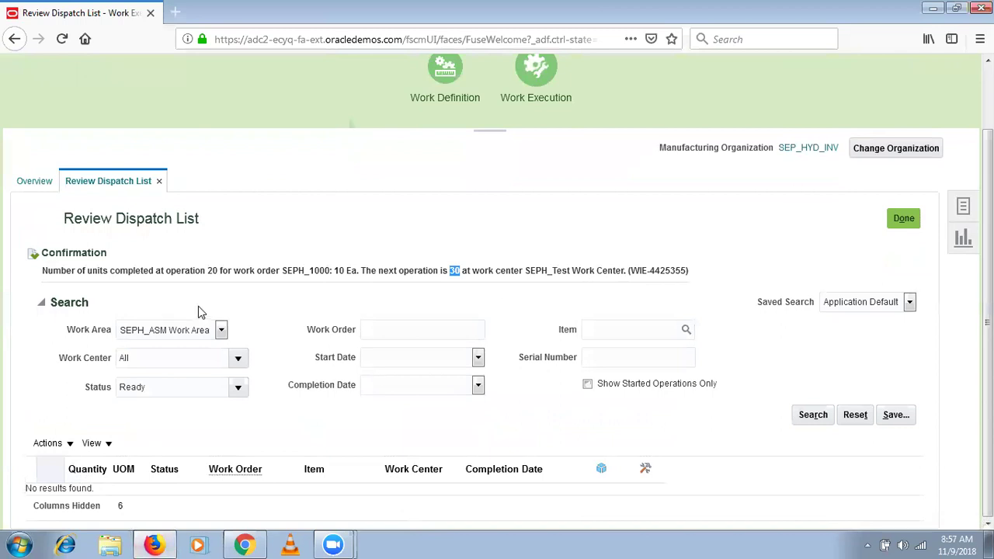
Set Work Area and Work Center to All and run the search.
click(202, 330)
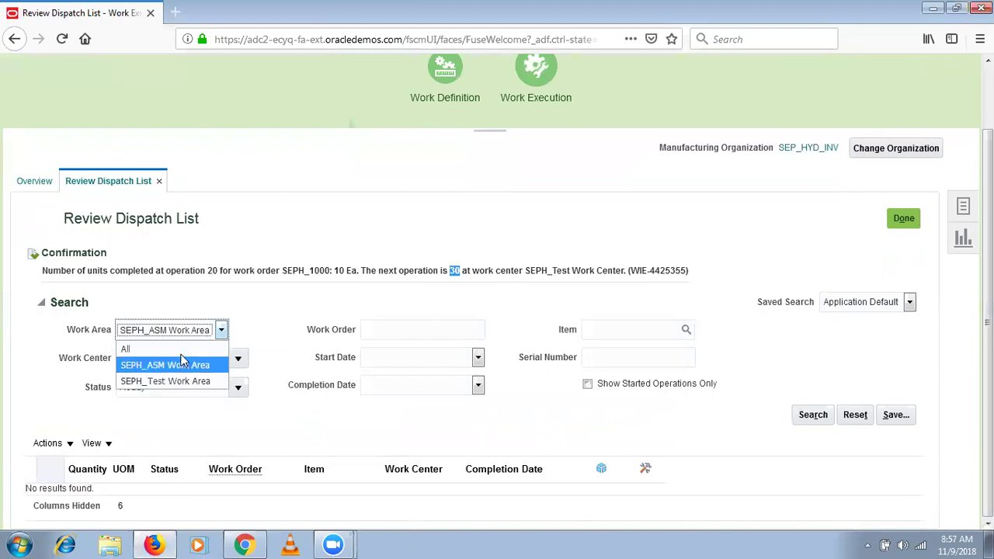
click(156, 348)
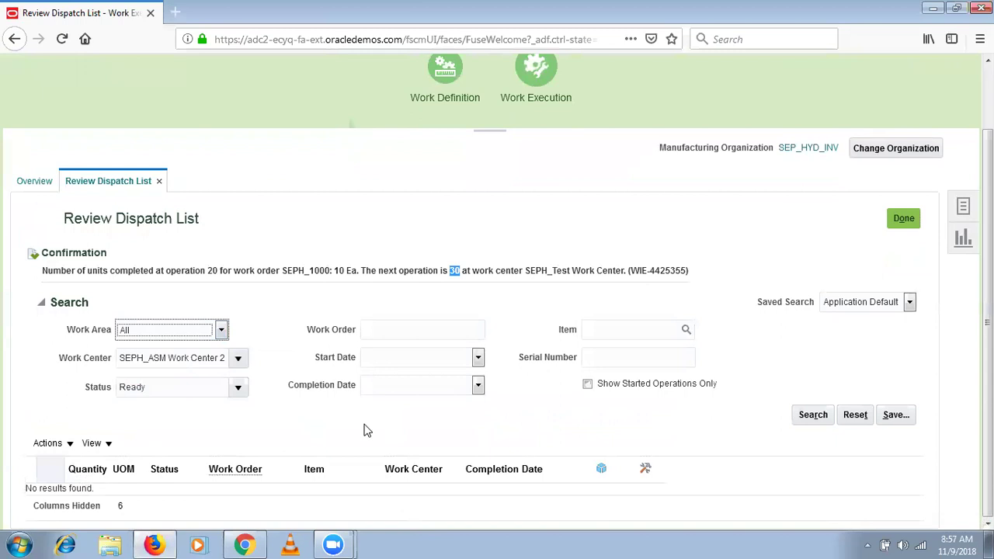
click(239, 358)
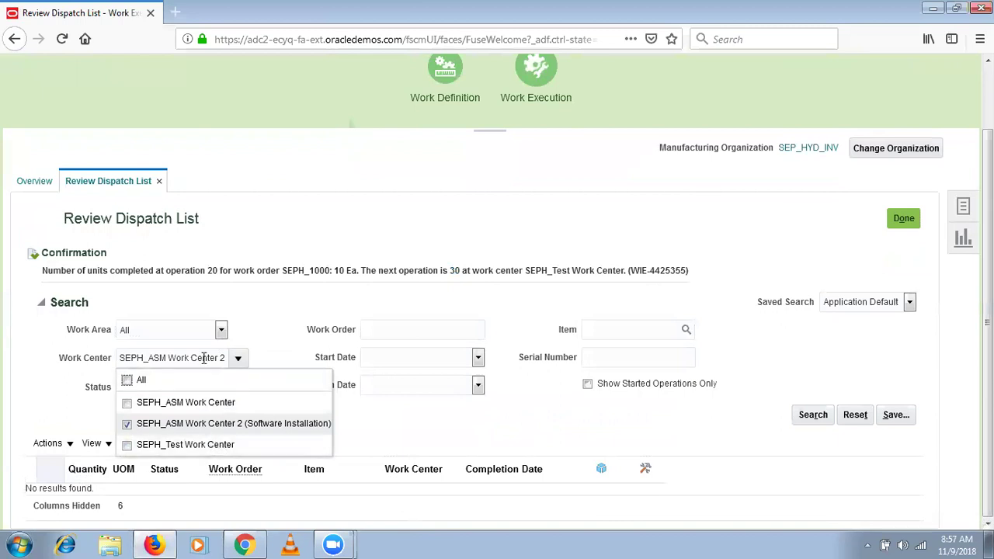
click(205, 383)
click(205, 383)
click(205, 383)
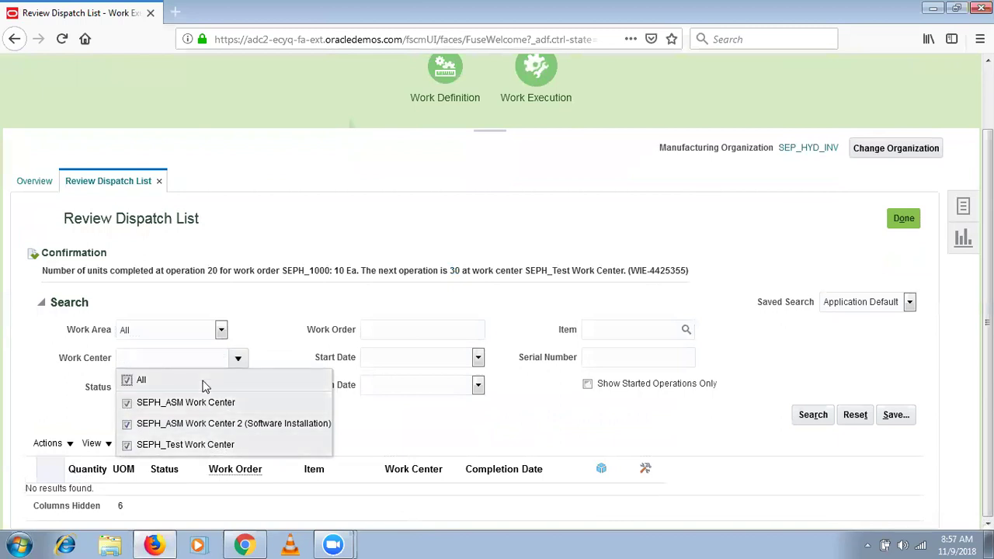
click(811, 419)
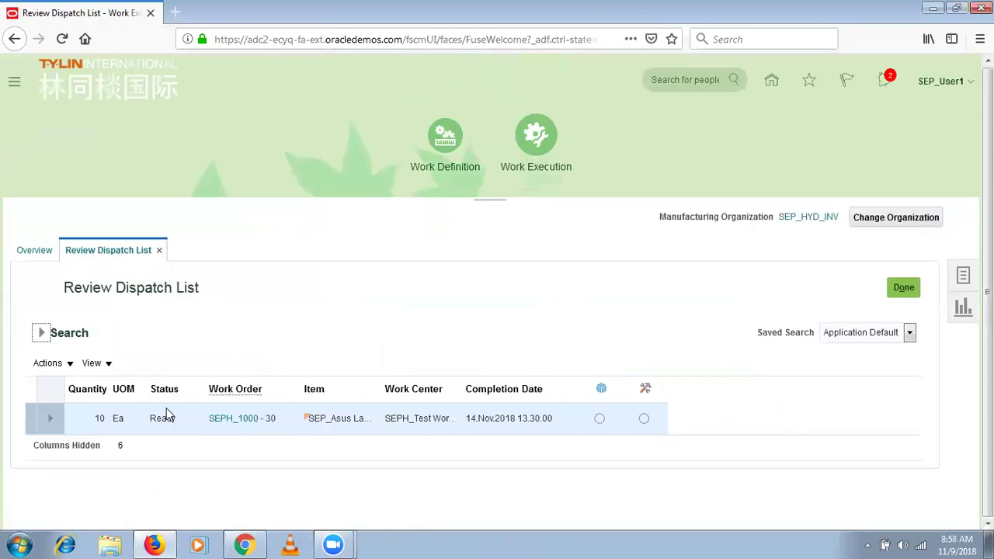
Add Complete to the Ready status filter, search again, and select the operation 30 row.
click(41, 332)
click(40, 332)
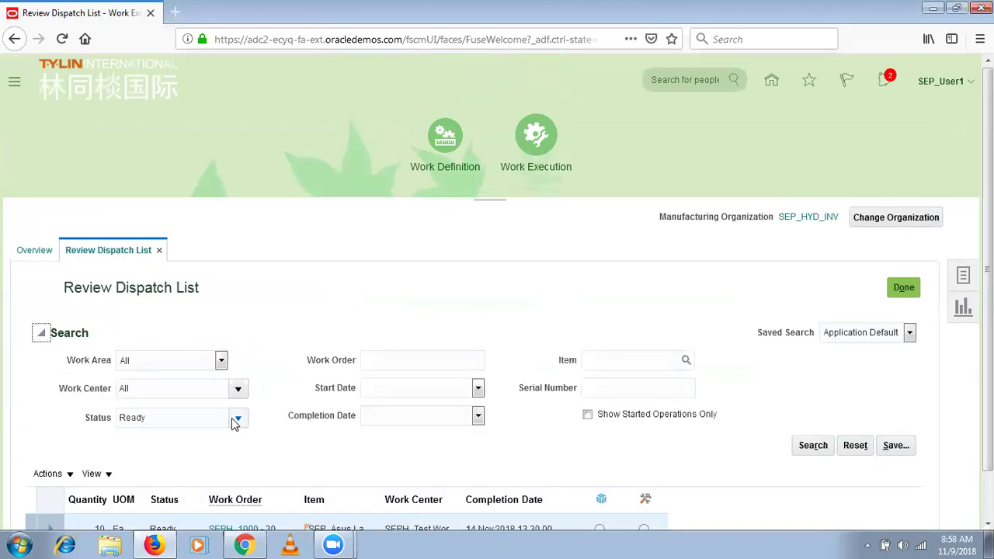
click(238, 417)
click(162, 308)
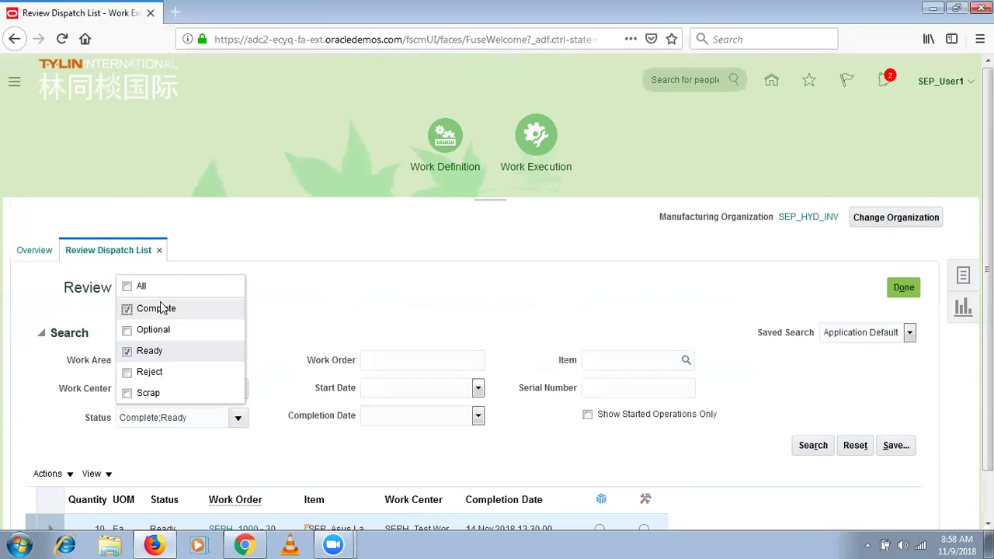
click(813, 445)
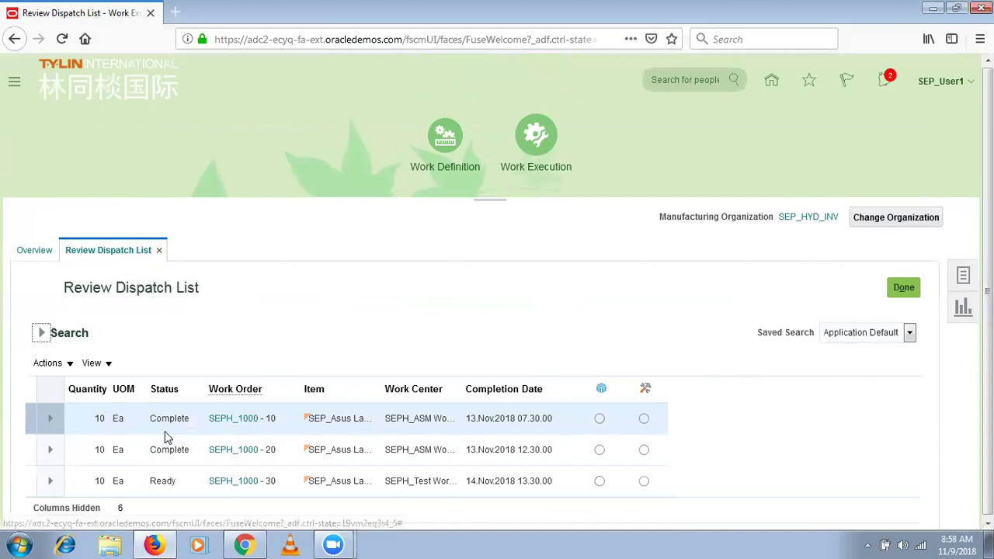
click(185, 486)
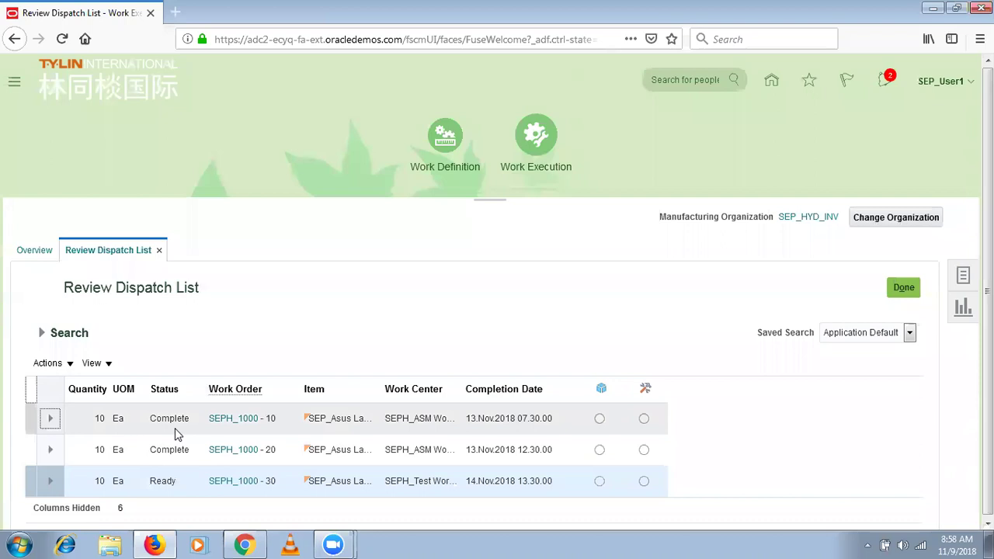
Start Complete with Details on row SEPH_1000-30 and advance to the Inventory step.
click(50, 480)
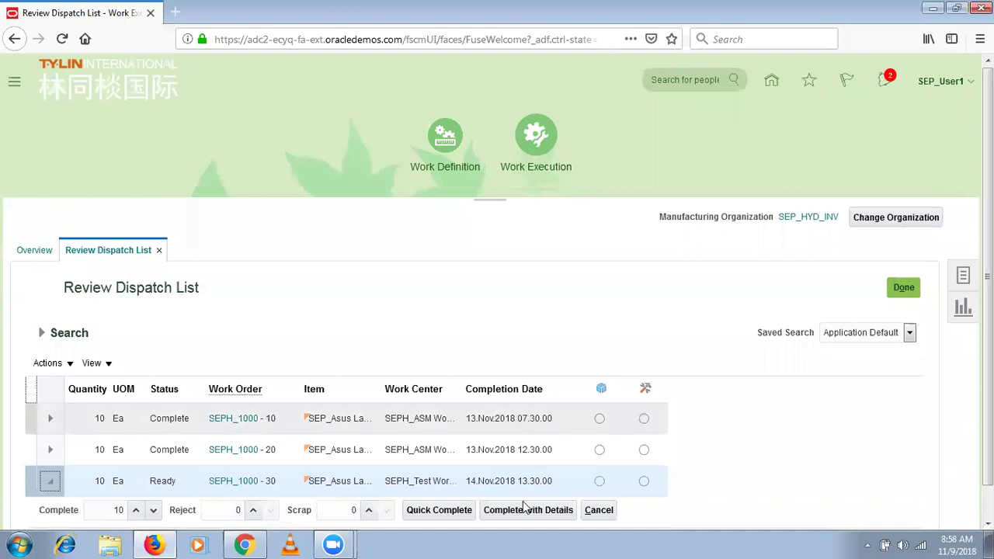
click(519, 514)
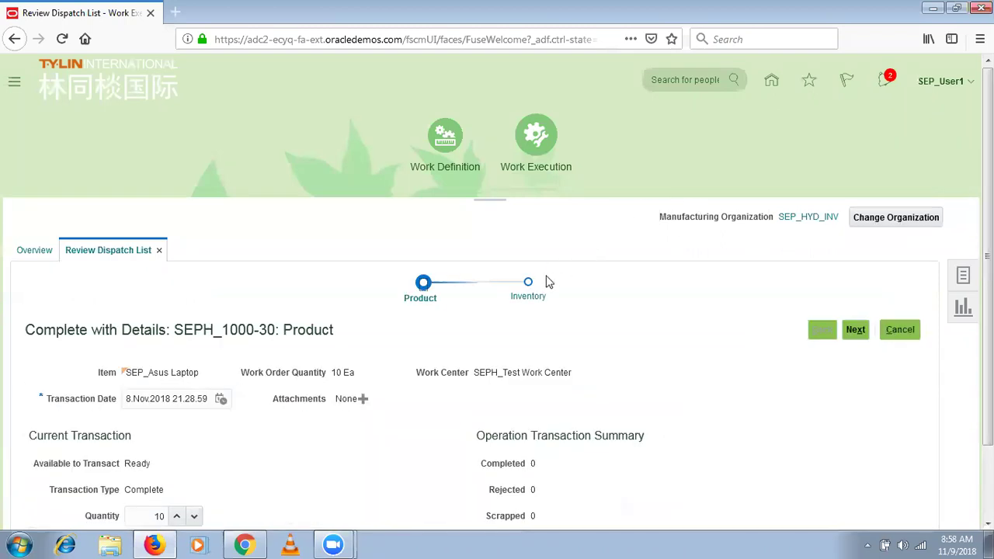
drag(988, 373, 988, 445)
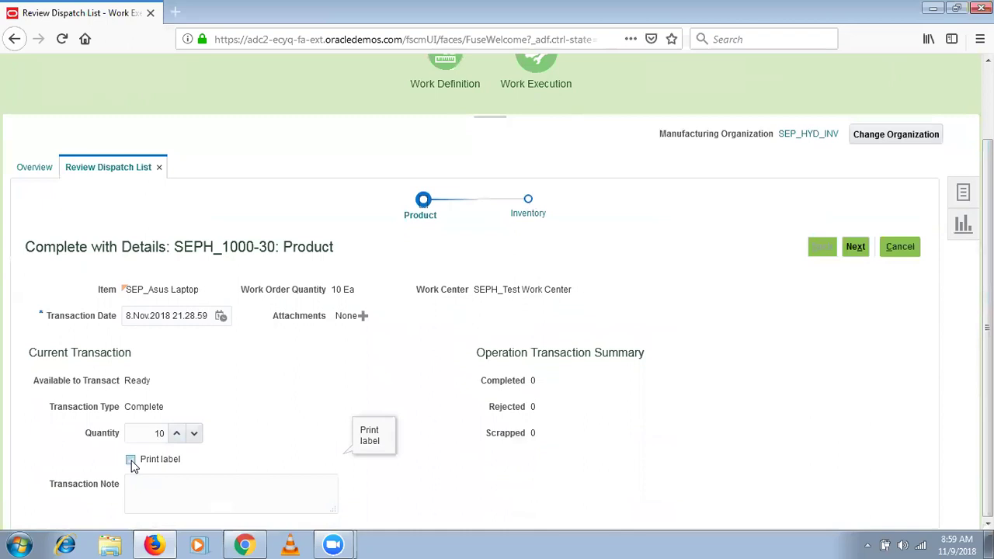
click(854, 248)
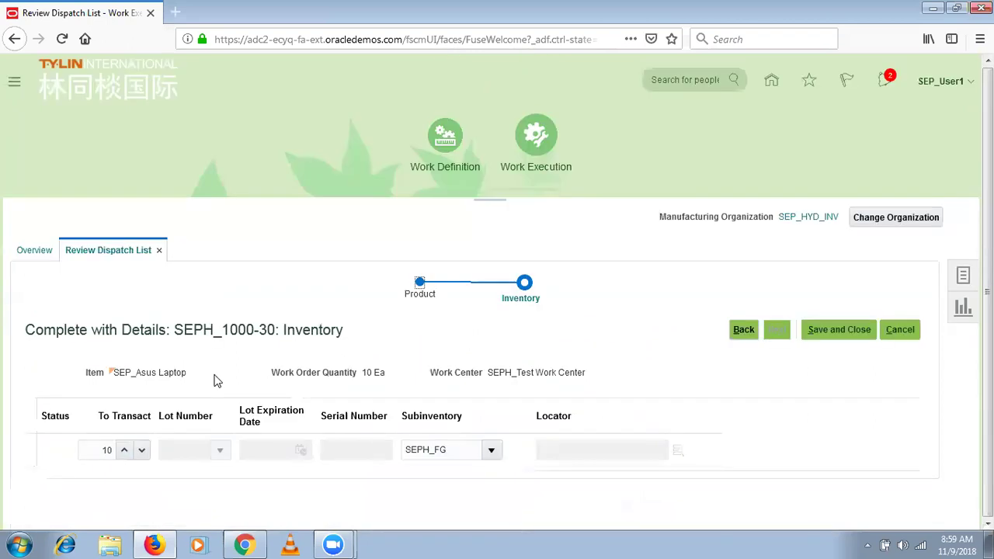
Confirm 10 to transact into subinventory SEPH_FG and save the operation 30 completion.
click(100, 448)
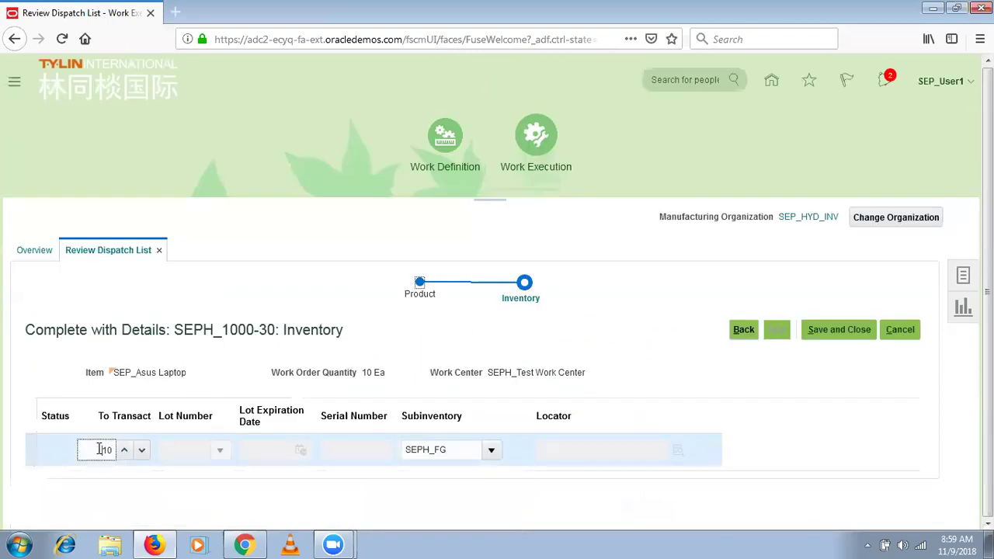
key(ctrl+a)
click(461, 449)
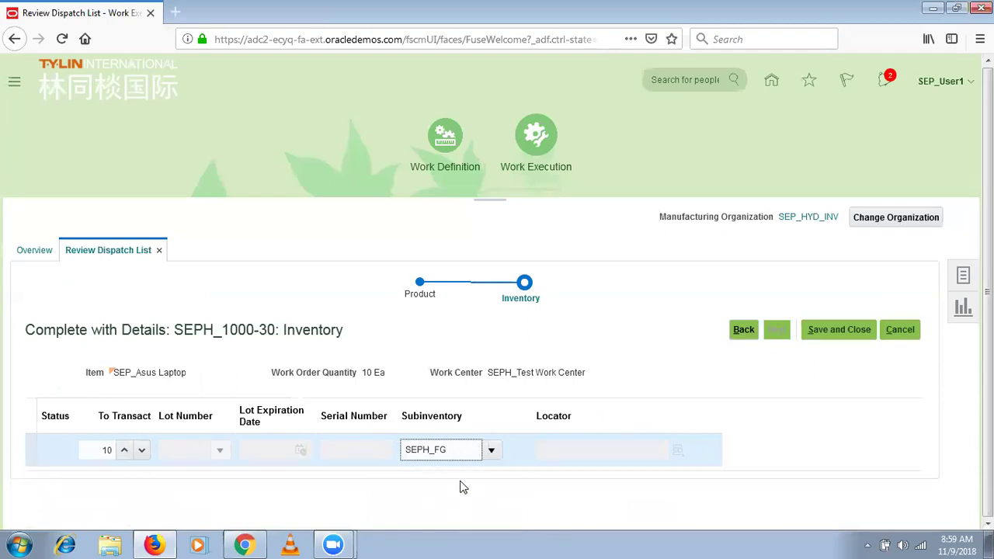
click(860, 333)
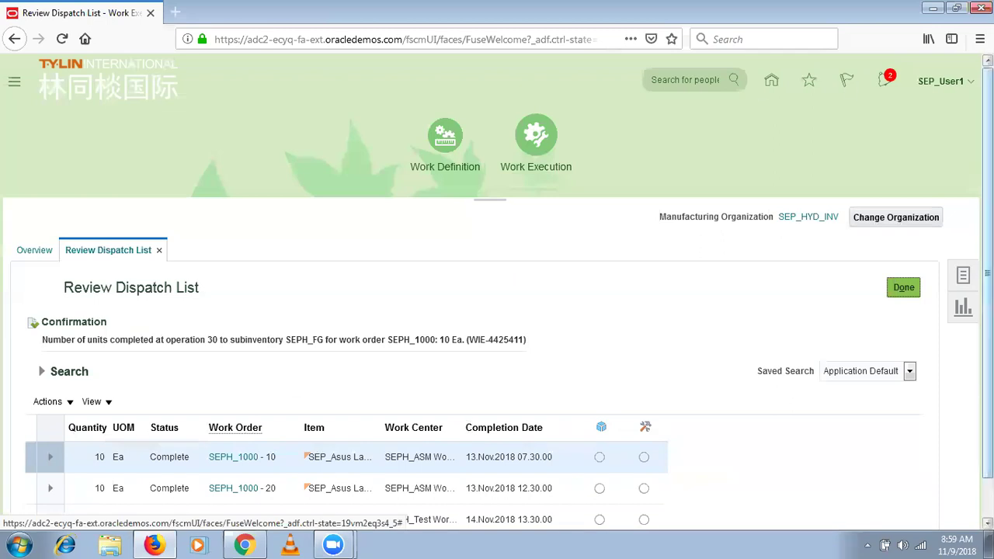
Expand SEPH_1000-30, enter 0 for Reverse to Ready, and finish with Done.
scroll(372, 503, down, 1)
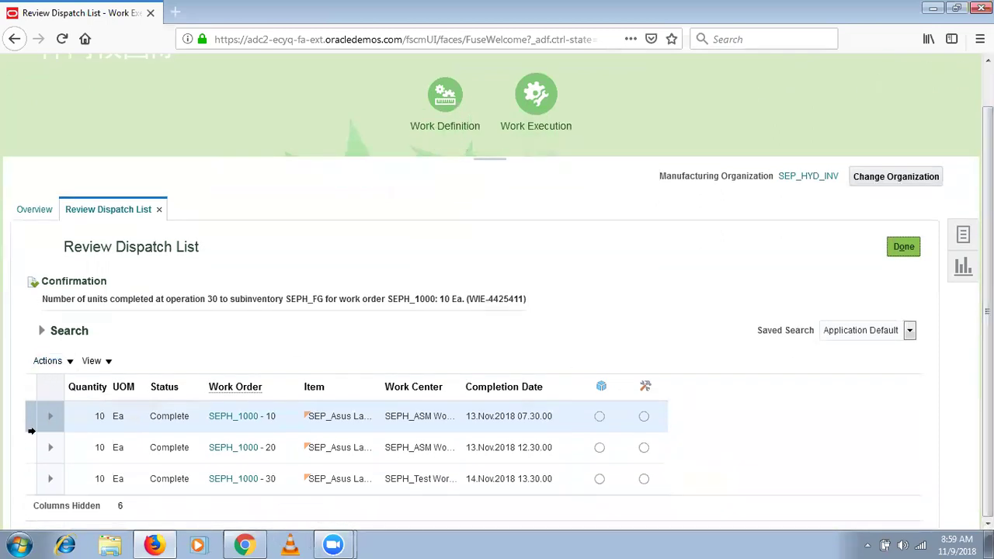
click(51, 479)
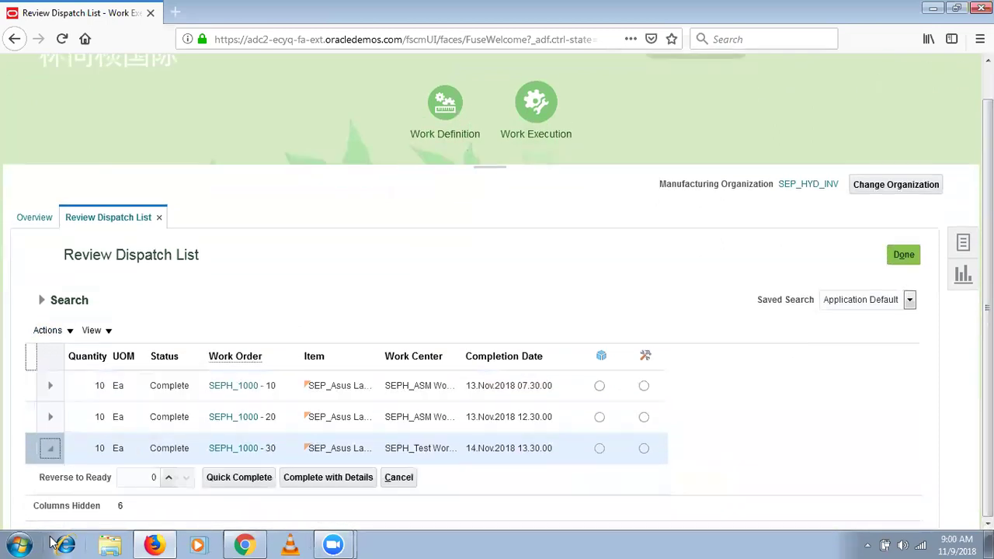
click(145, 479)
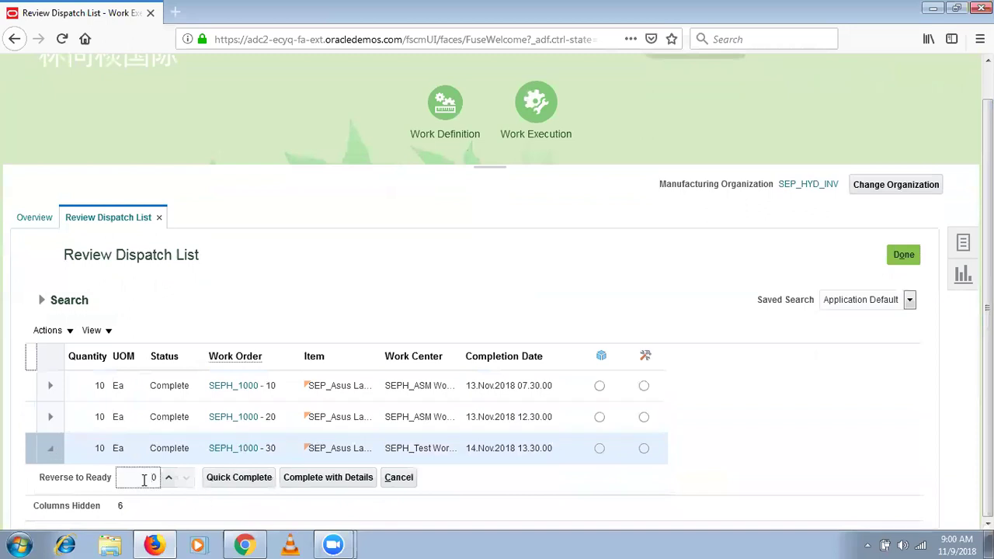
key(BackSpace)
text(0)
click(901, 257)
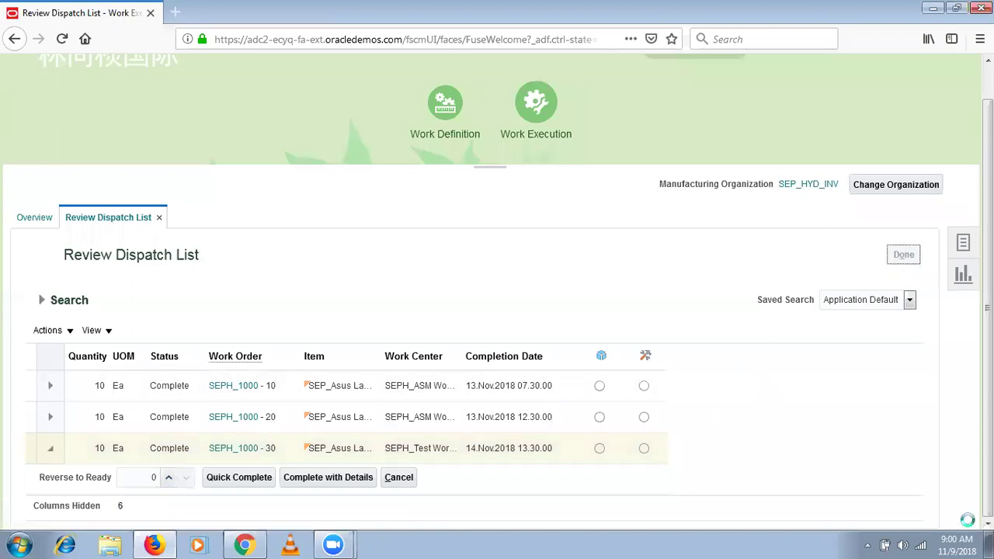
Check today's date on the taskbar calendar, closing and reopening it.
click(963, 544)
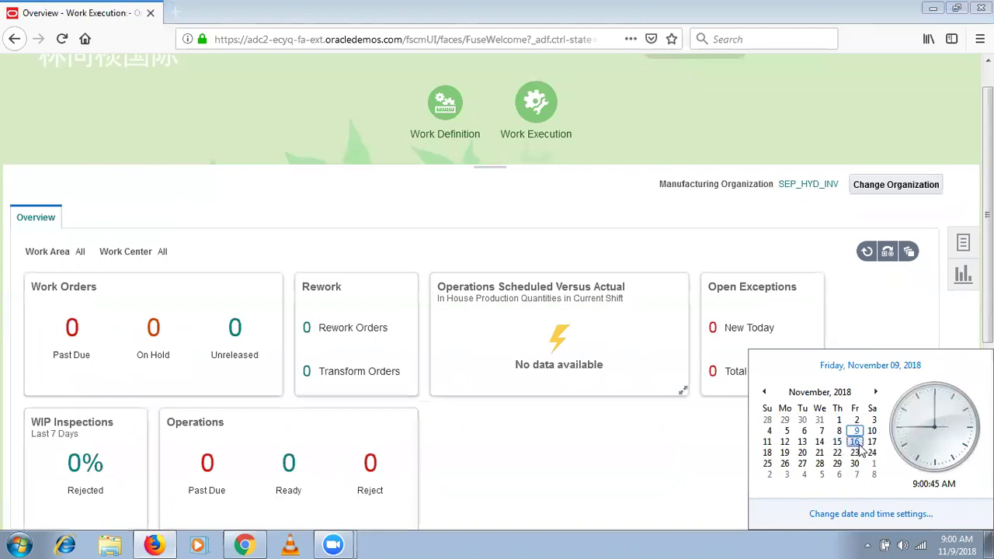
click(657, 474)
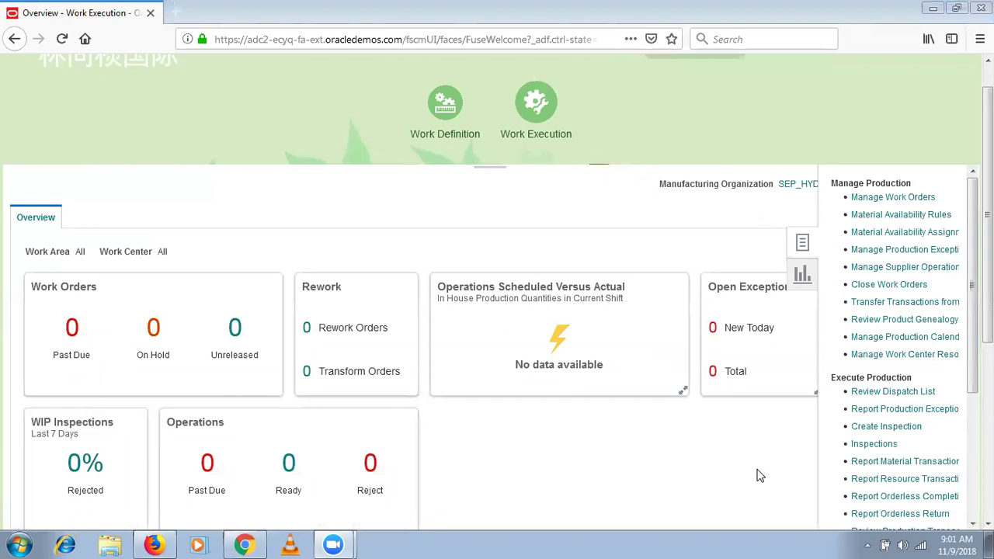
click(948, 545)
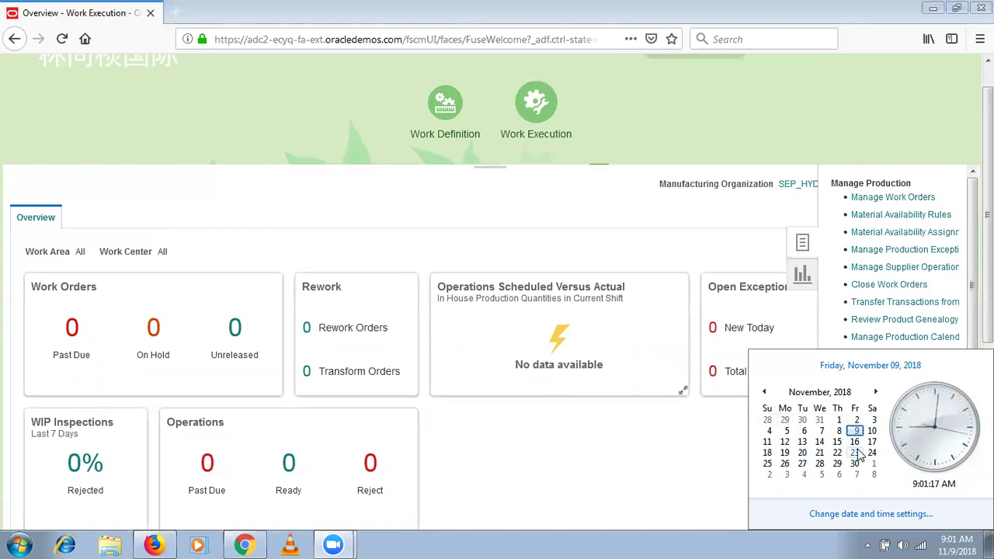
Close the calendar and hide the production tasks panel.
click(647, 216)
click(751, 112)
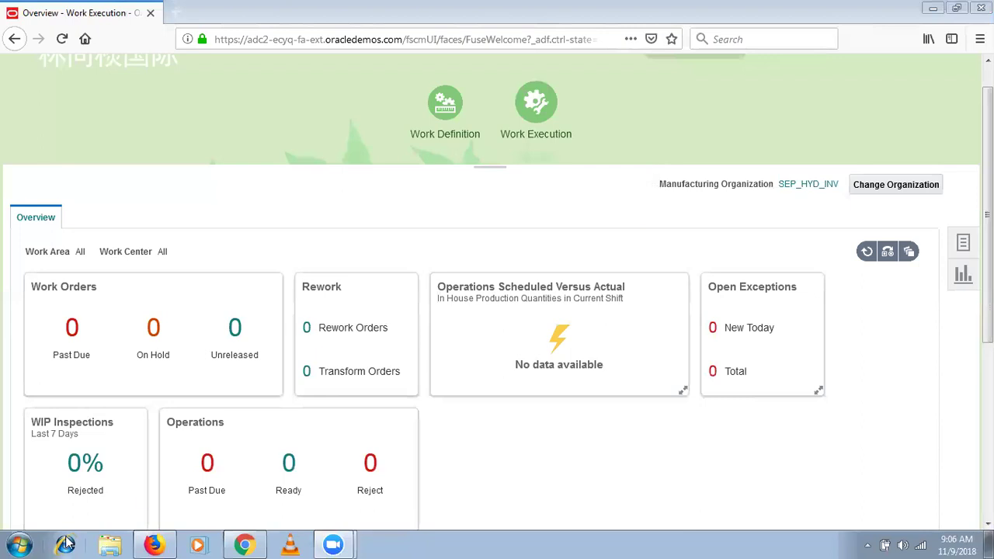
Launch Notepad from the Start menu search with 'no'.
click(18, 545)
text(no)
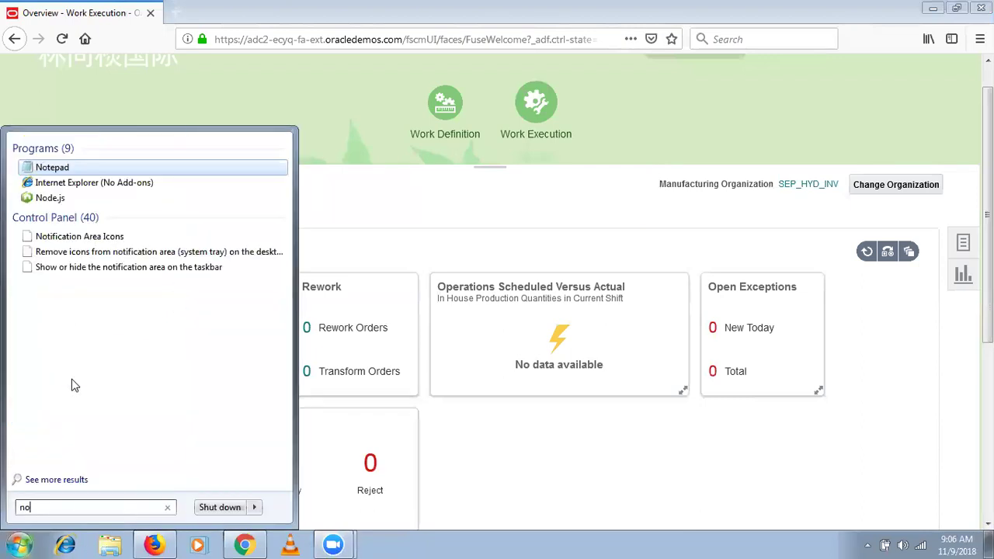
key(Return)
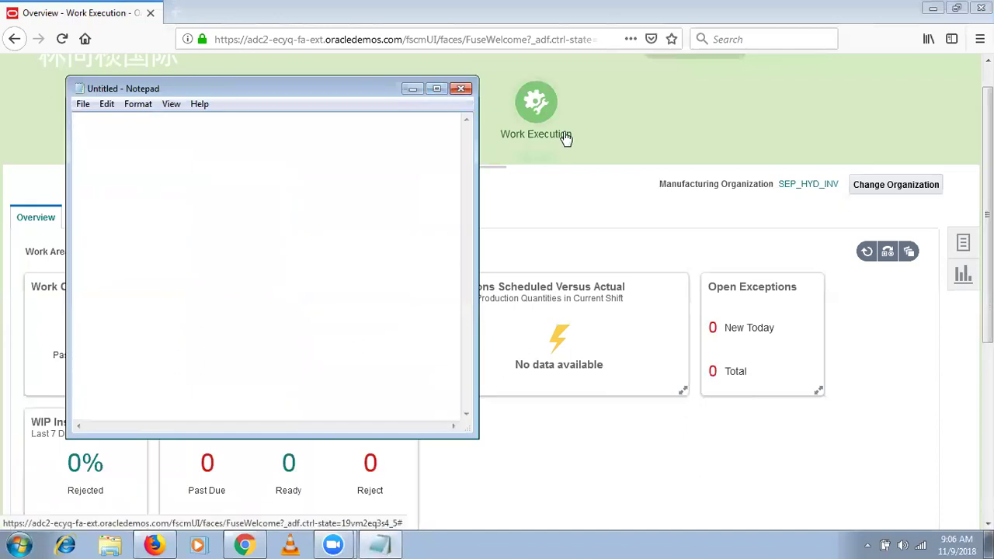
click(567, 148)
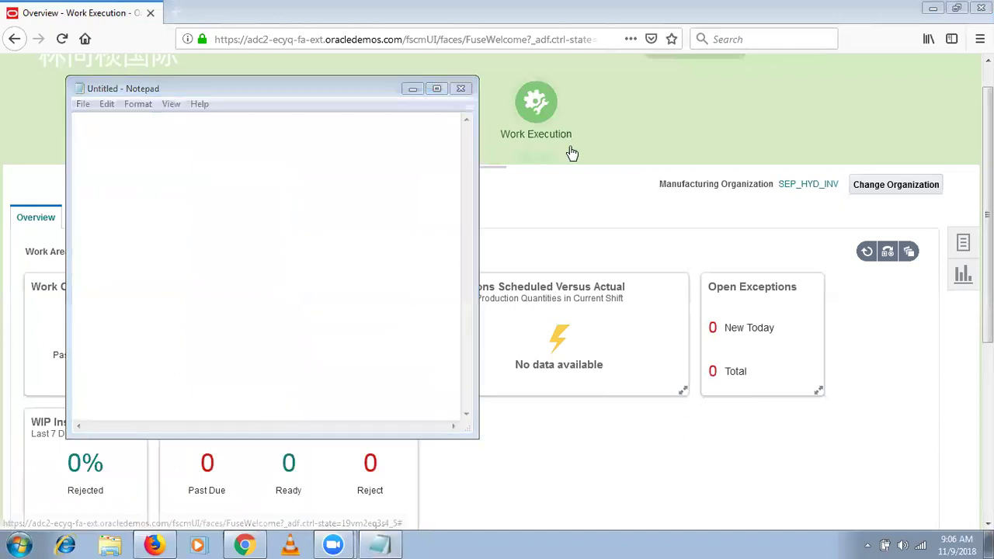
click(298, 114)
Type 10 - Count Point, 20 - AT and 30 - CP on separate lines.
text(10 - Count Point)
key(Return)
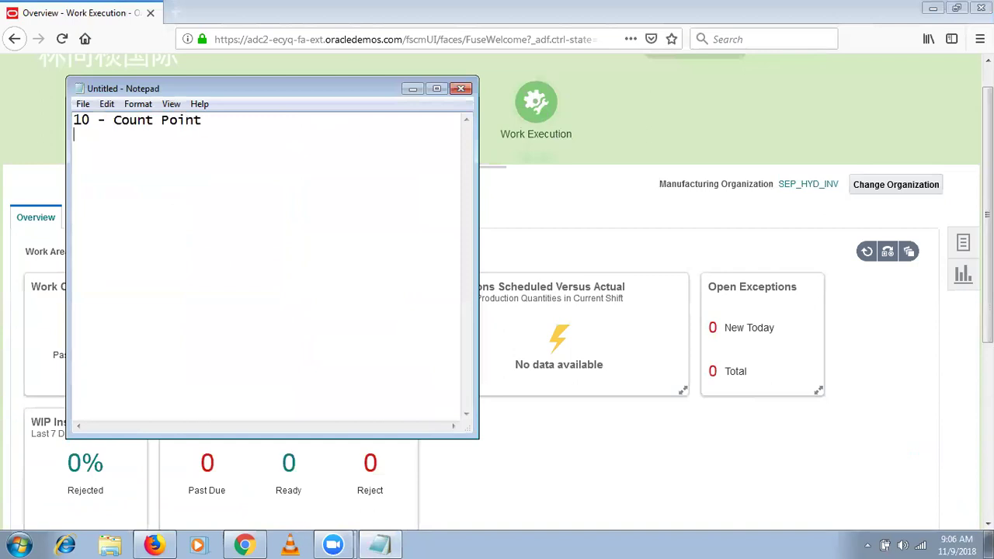
text(20 - At)
key(BackSpace)
key(BackSpace)
text(T )
text(30 - C)
text(P)
Select lines of the note, ending with the operation 10 and 20 lines.
drag(203, 120, 83, 115)
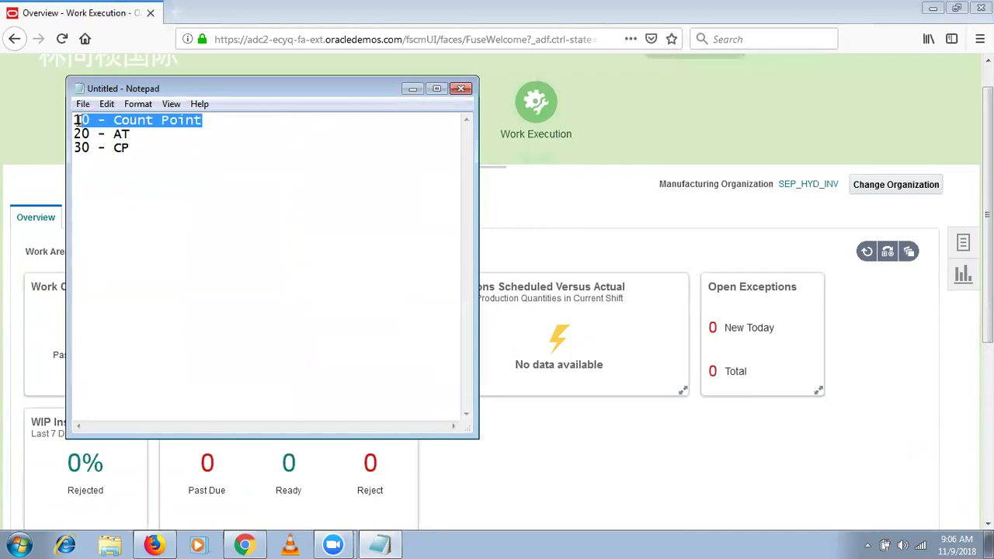
drag(135, 145, 56, 129)
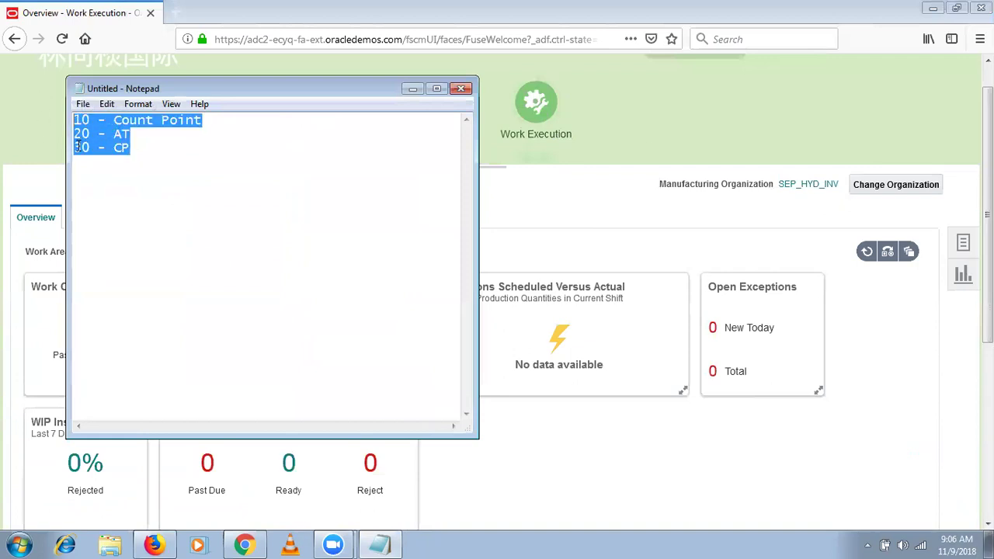
click(77, 149)
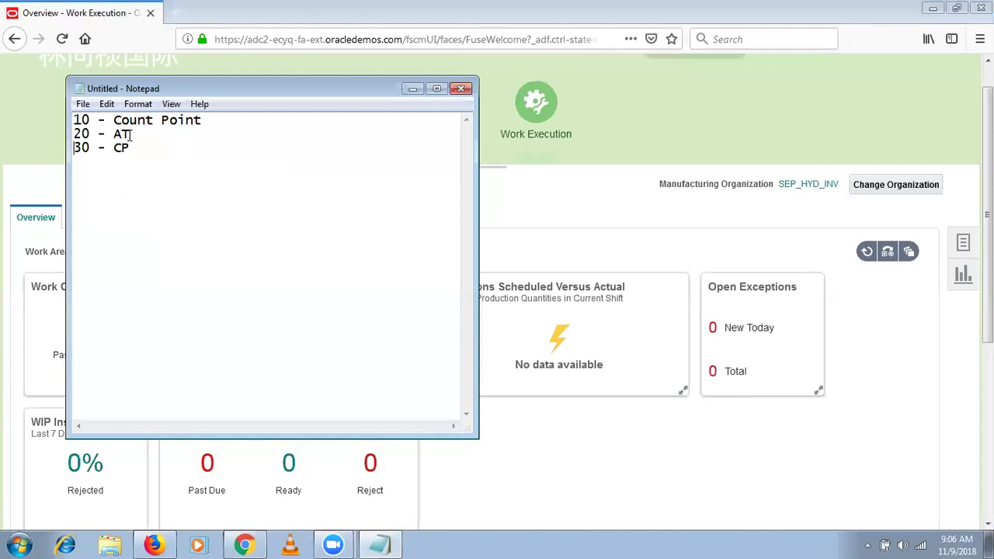
drag(132, 134, 74, 121)
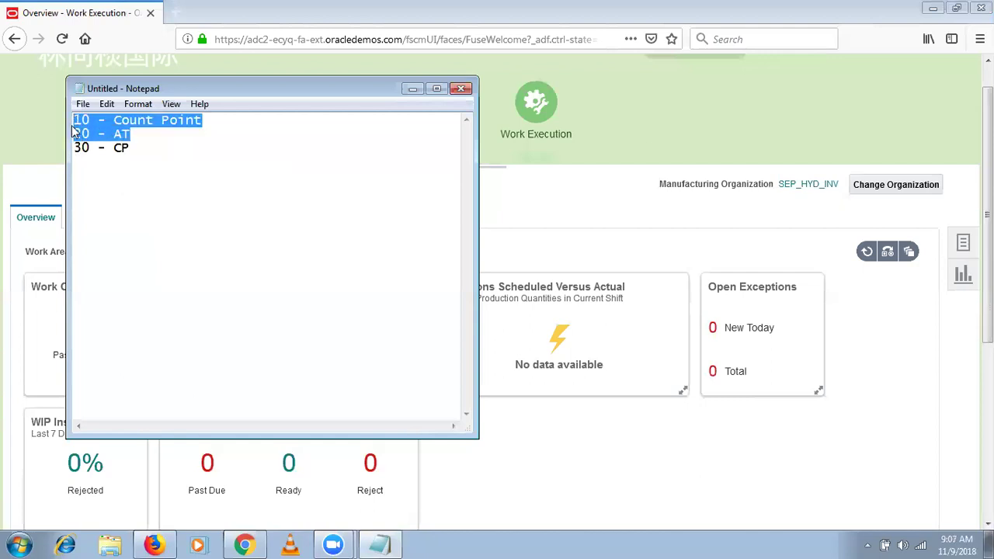